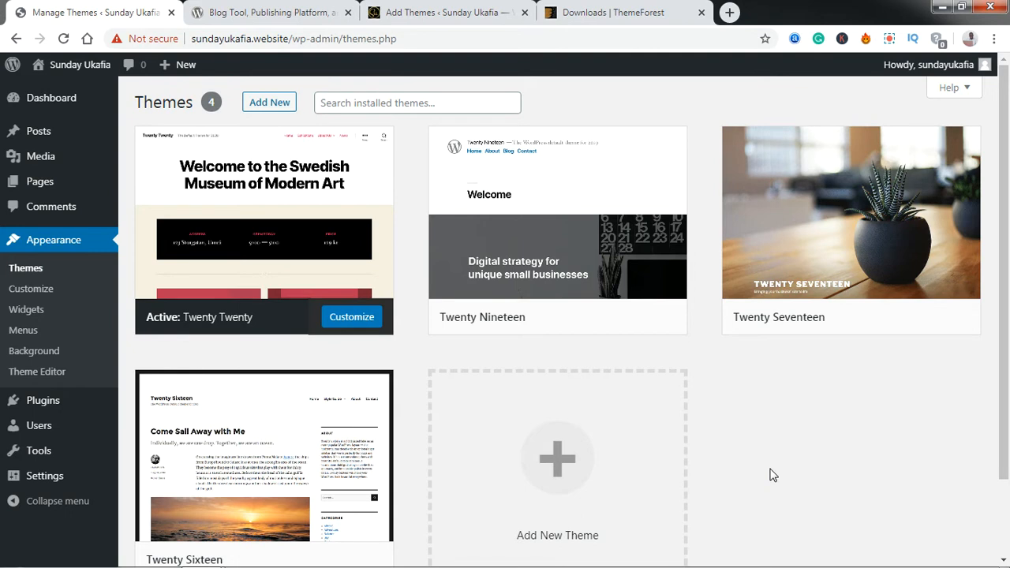
From the dashboard, go to the site's installed themes and open the page for adding a new theme
left_click(48, 101)
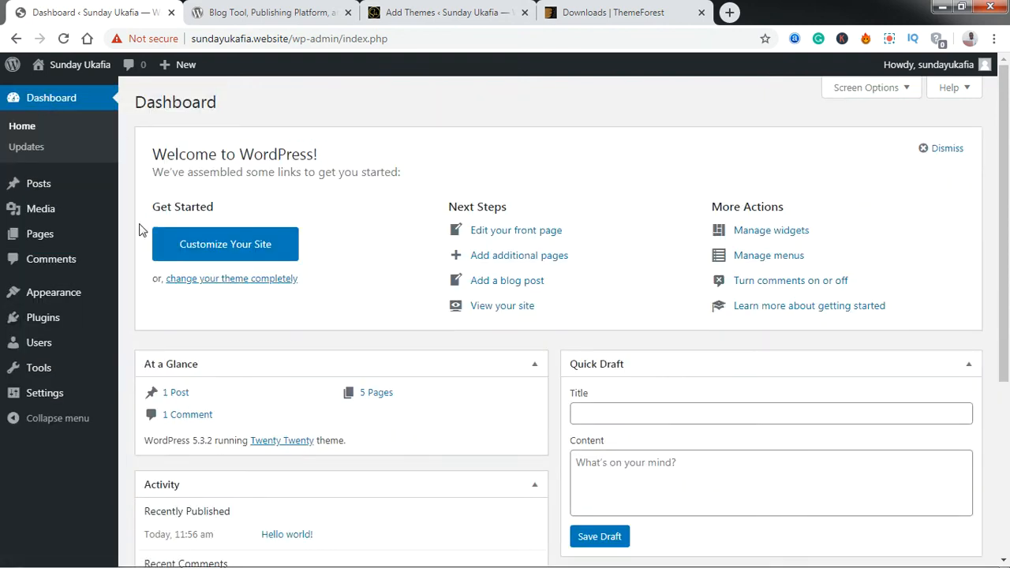
mouse_move(83, 293)
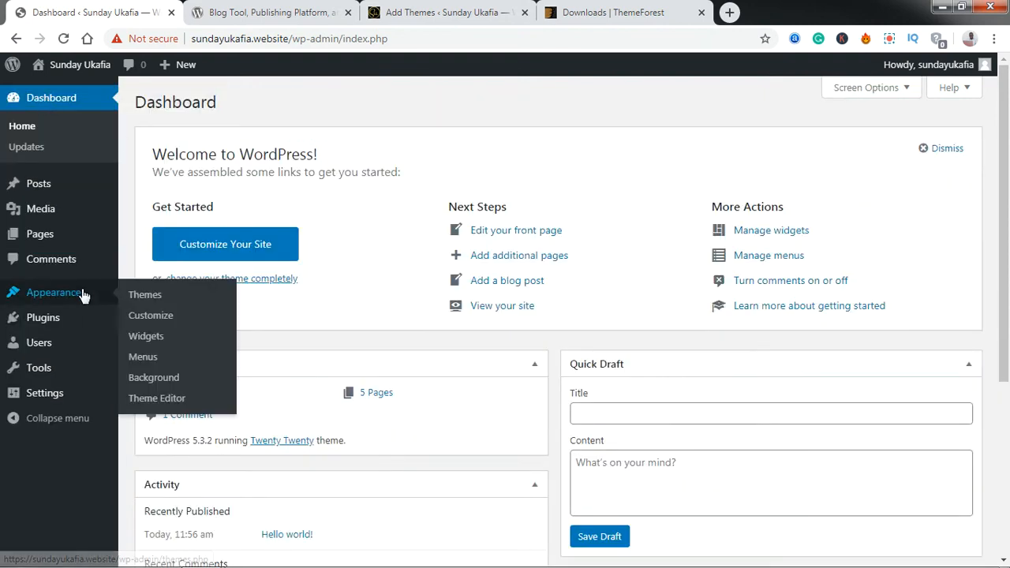
left_click(132, 295)
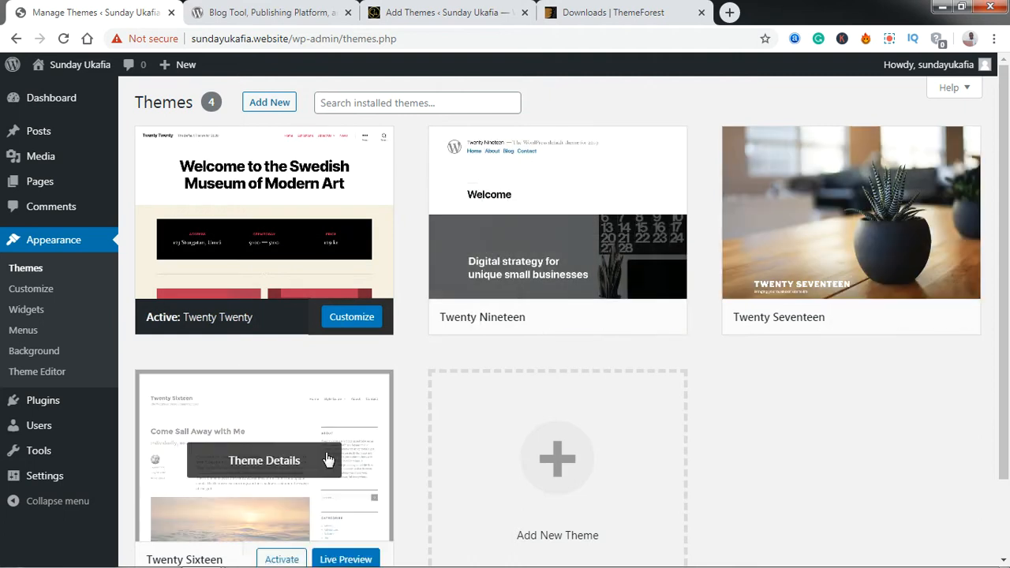
left_click(276, 109)
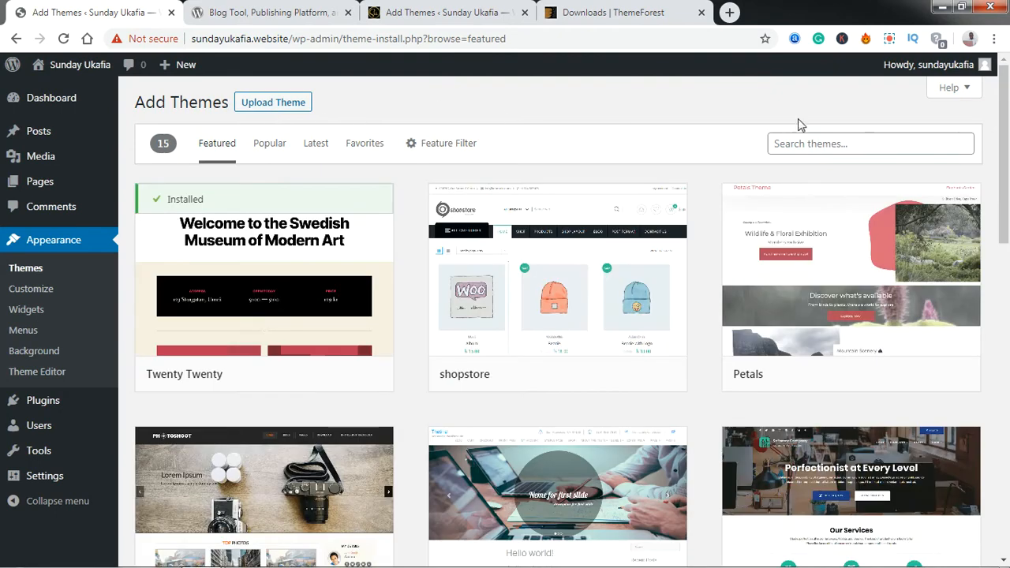
Browse the featured and popular themes, and bring up the latest themes
left_click_drag(1006, 93, 1004, 116)
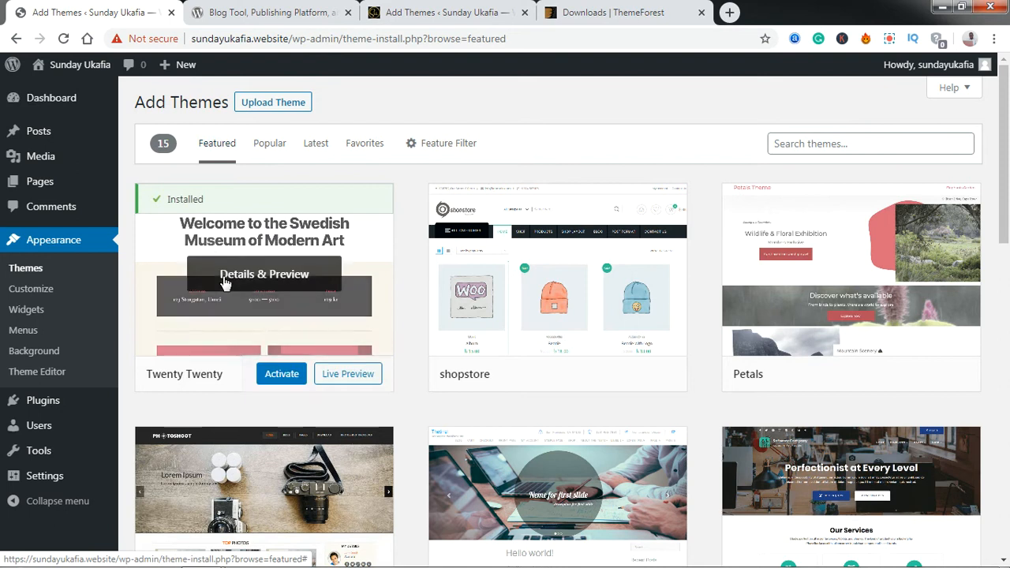
left_click_drag(1008, 148, 1009, 112)
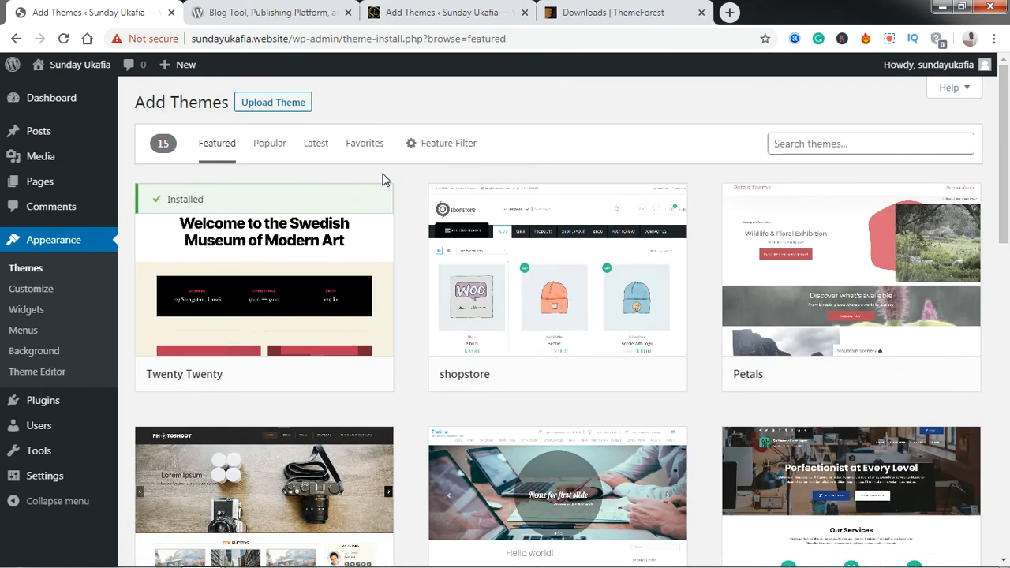
left_click(261, 149)
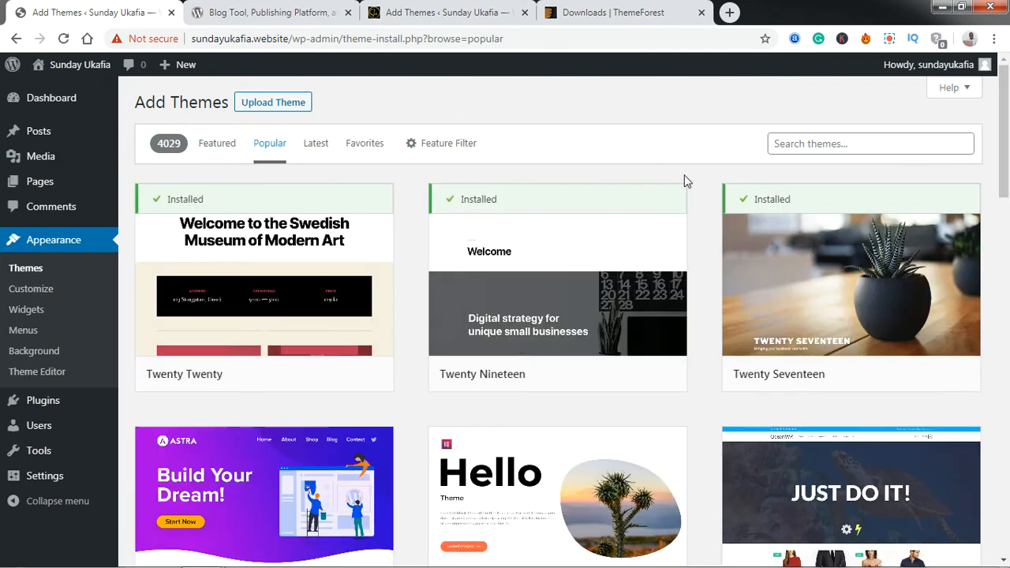
left_click_drag(1006, 139, 1008, 108)
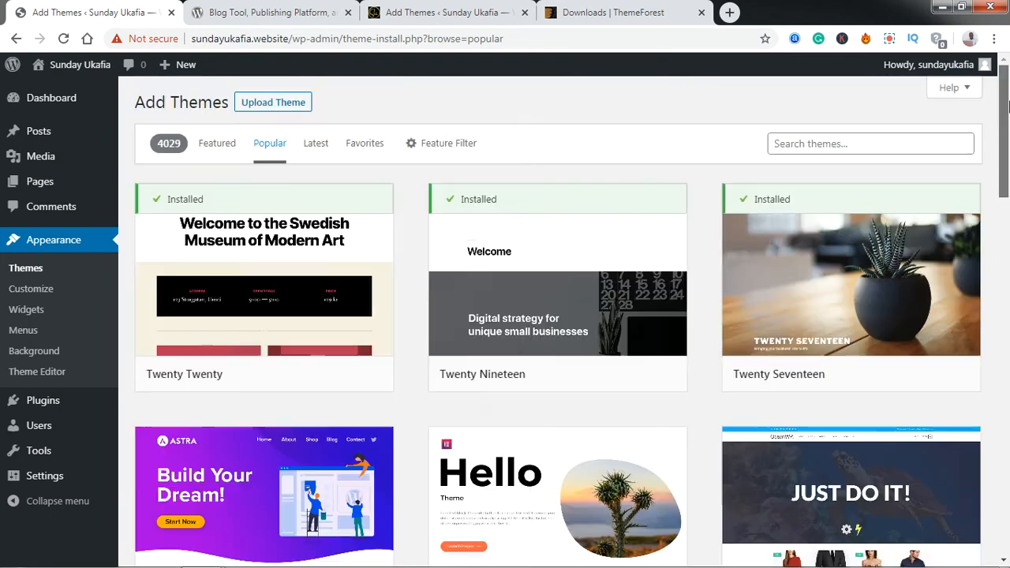
left_click(307, 152)
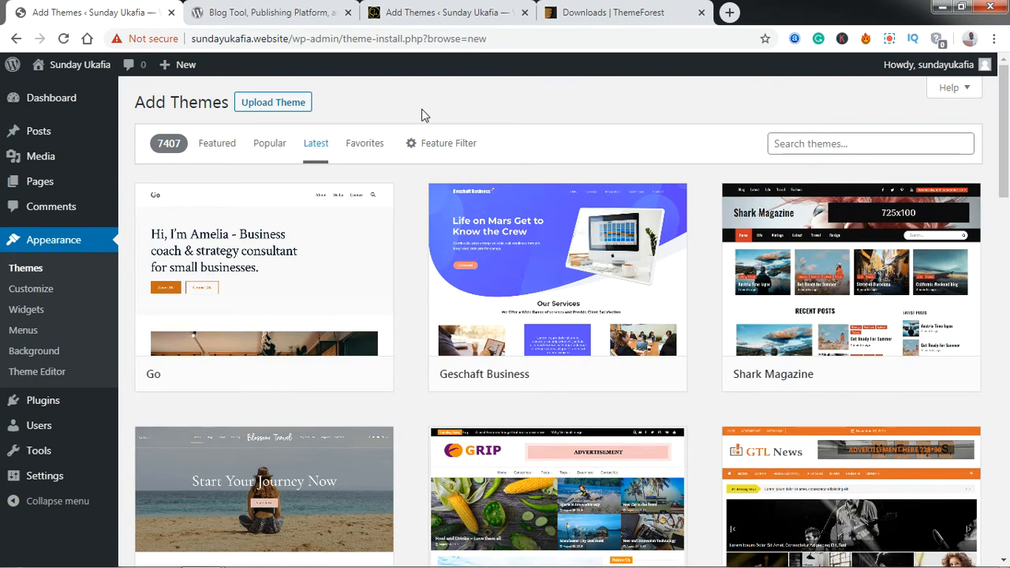
Examine the favorite themes section with its WordPress.org username field, and display the feature filter options
left_click(377, 147)
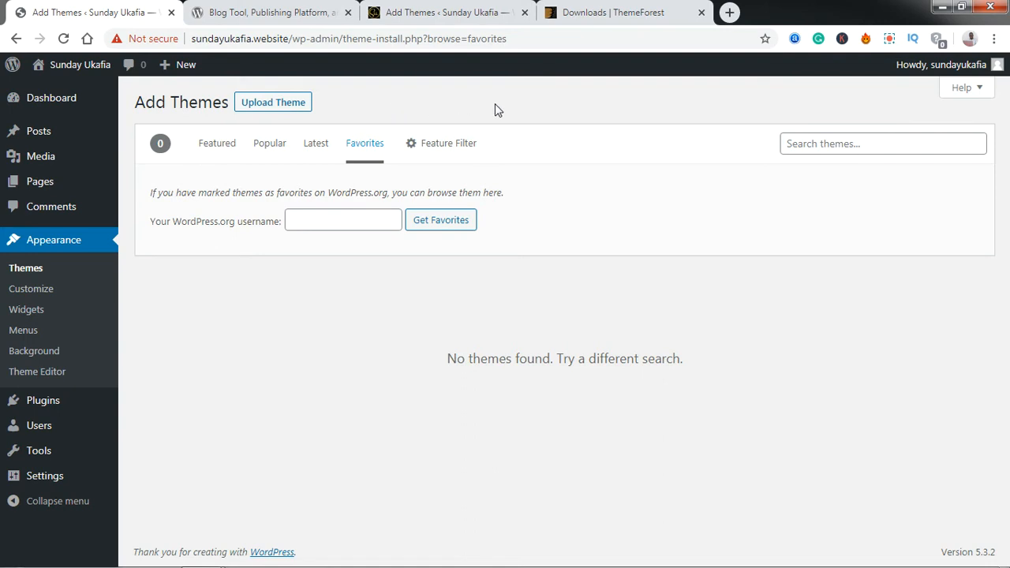
left_click(344, 221)
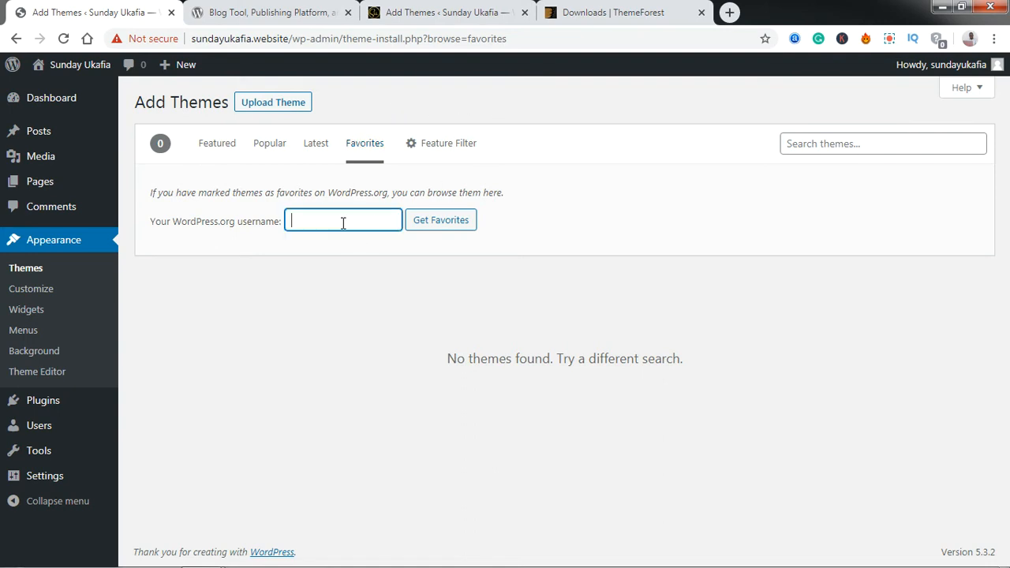
triple_click(381, 191)
left_click(381, 192)
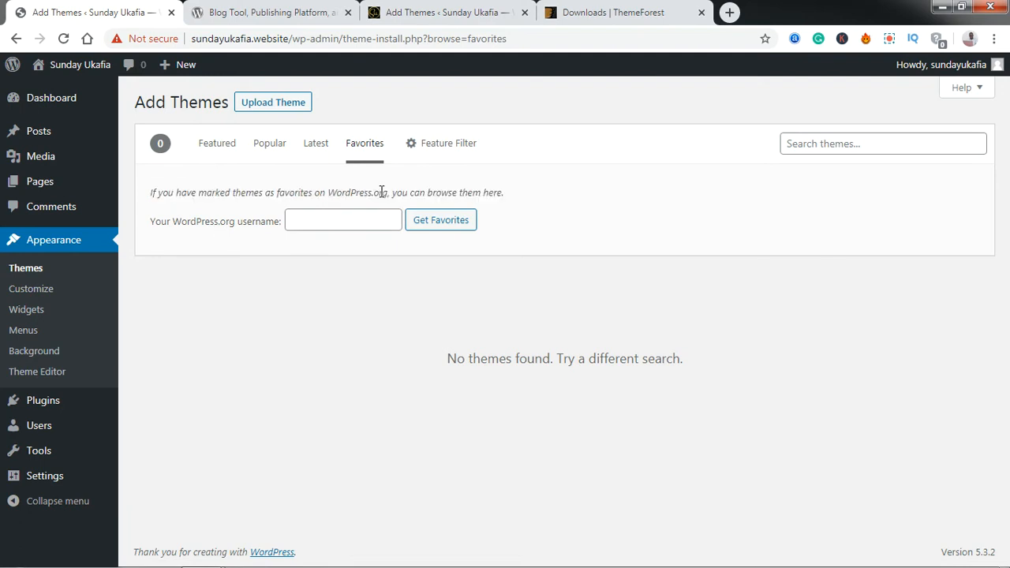
left_click(439, 150)
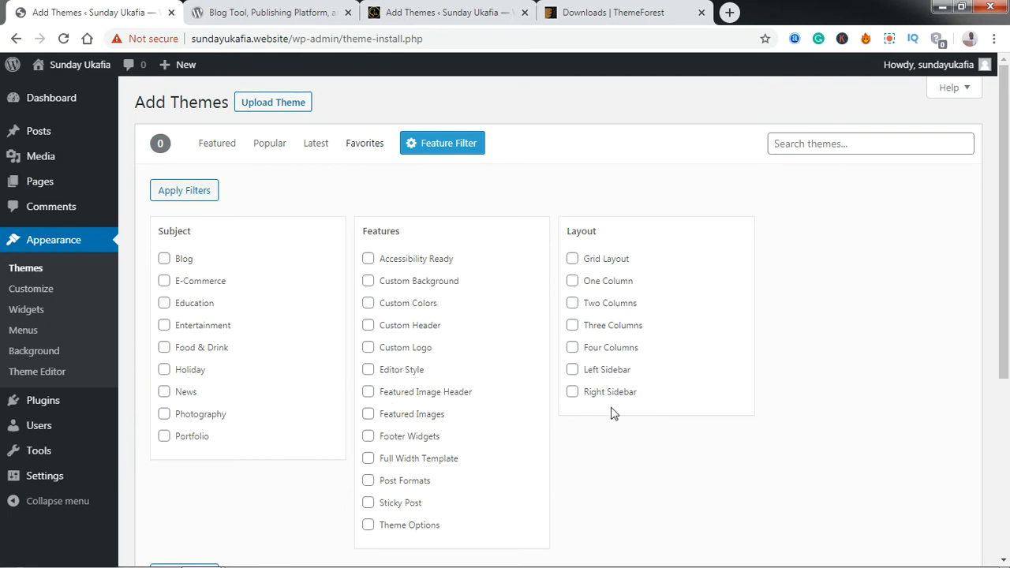
Return to the featured themes, search the theme directory for "business" and look through the matching themes
left_click(216, 152)
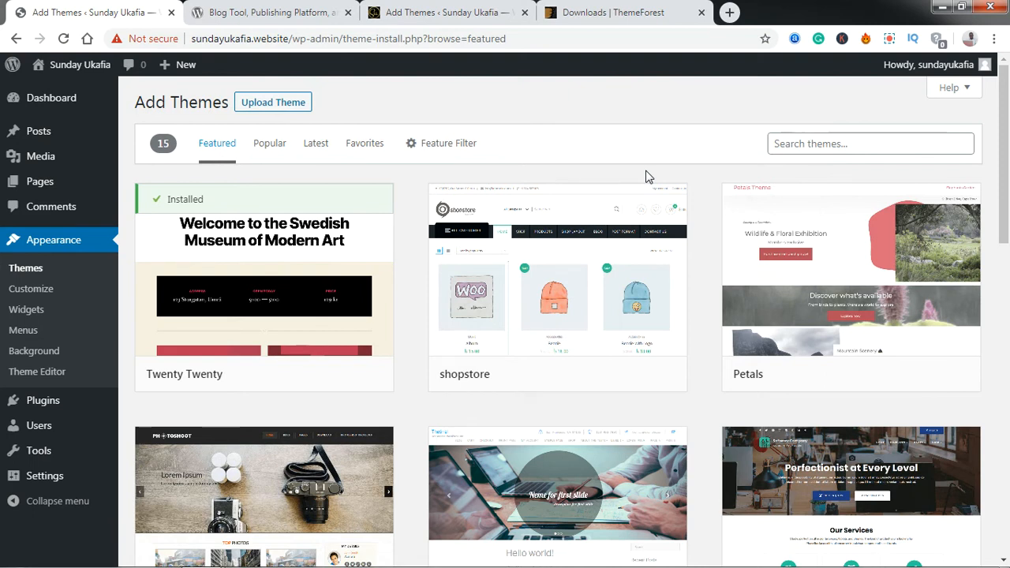
left_click_drag(1006, 153, 1007, 110)
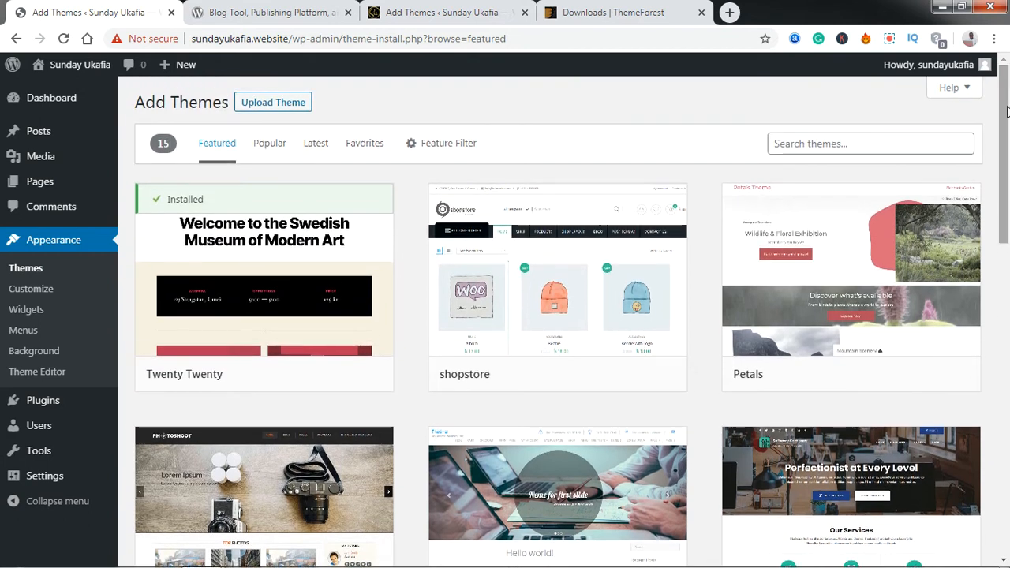
left_click(848, 145)
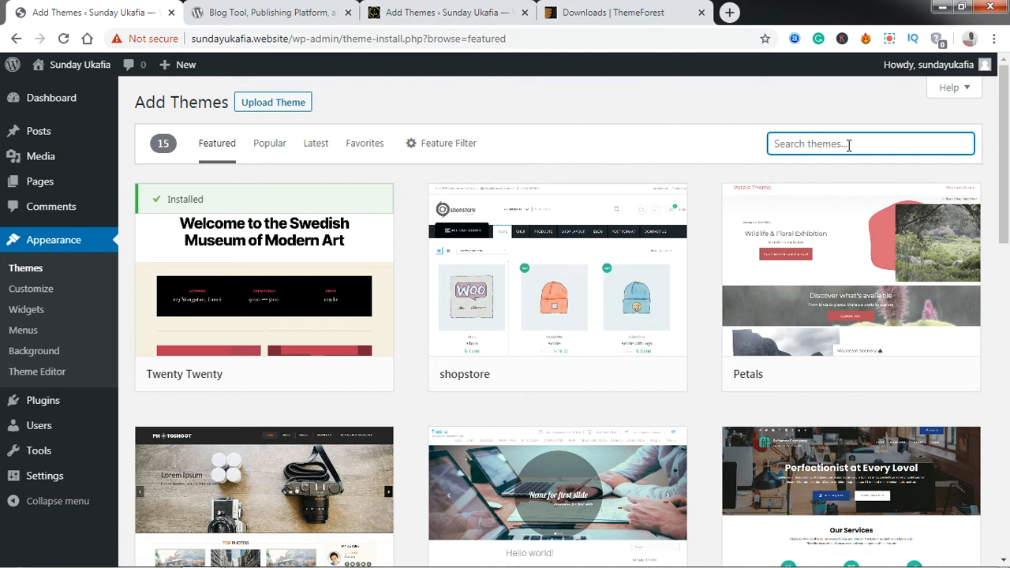
type("business")
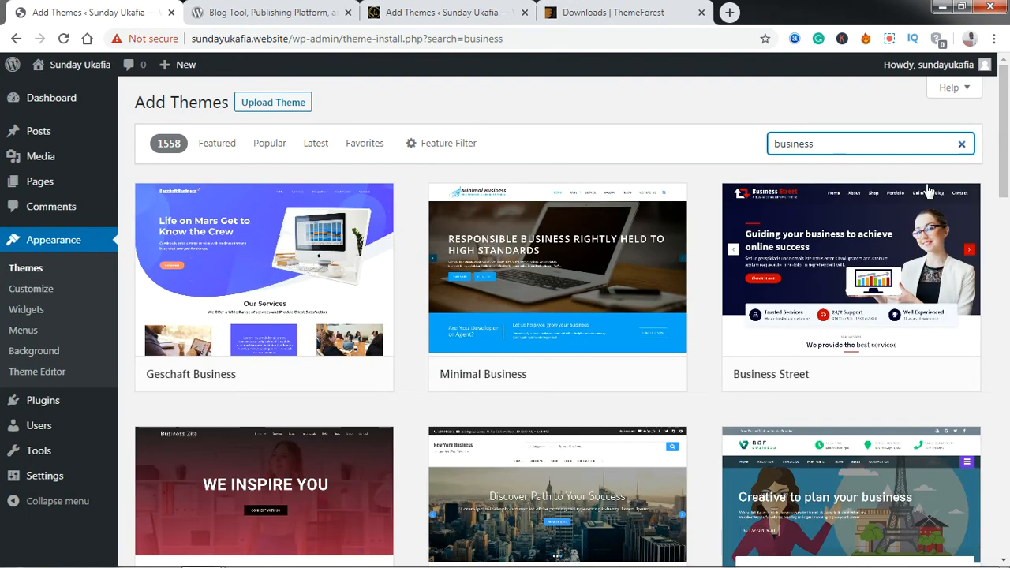
left_click_drag(1005, 101, 1002, 157)
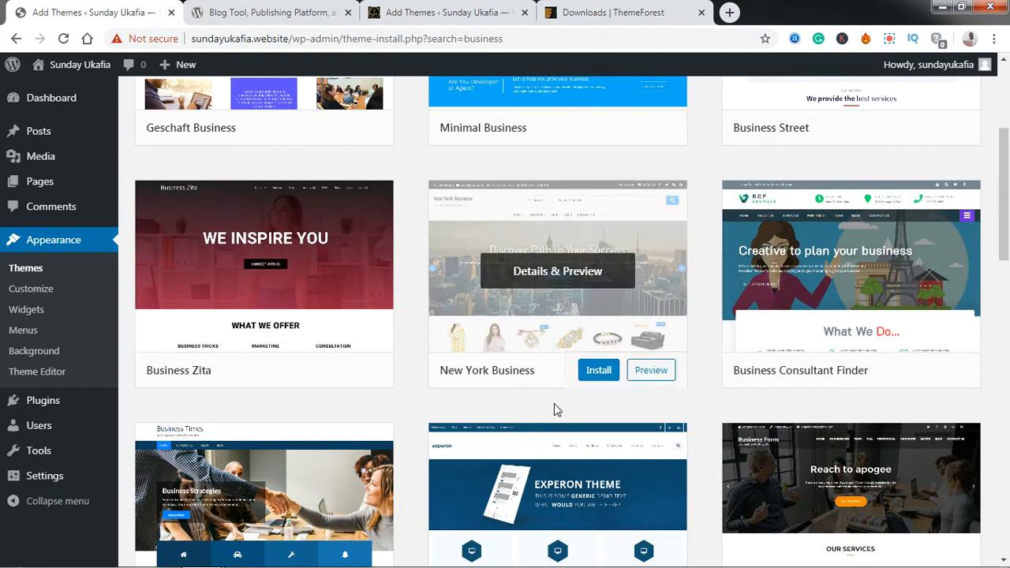
scroll(1005, 368, "down", 13)
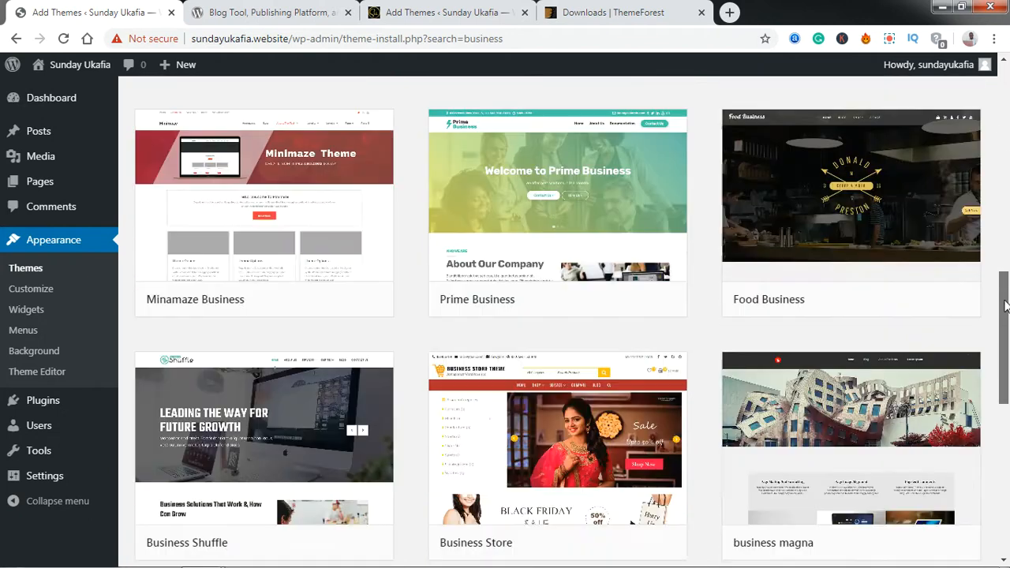
scroll(1005, 368, "up", 15)
Replace the theme search term with "blog" and look at the matching themes
double_click(889, 136)
type("blog")
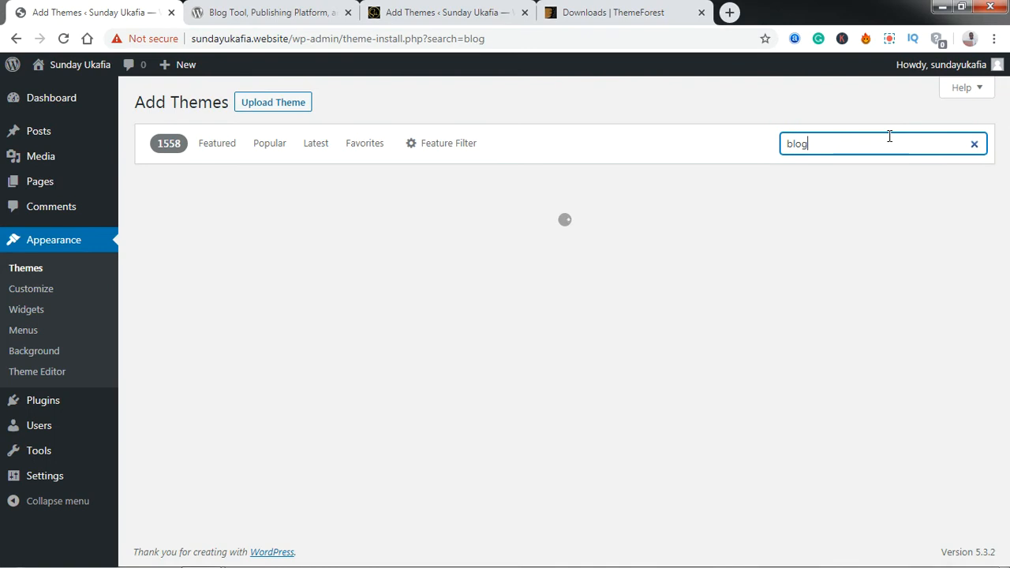
left_click_drag(1008, 109, 994, 140)
Replace the theme search term with "store" and look over the matching themes
double_click(895, 150)
type("store")
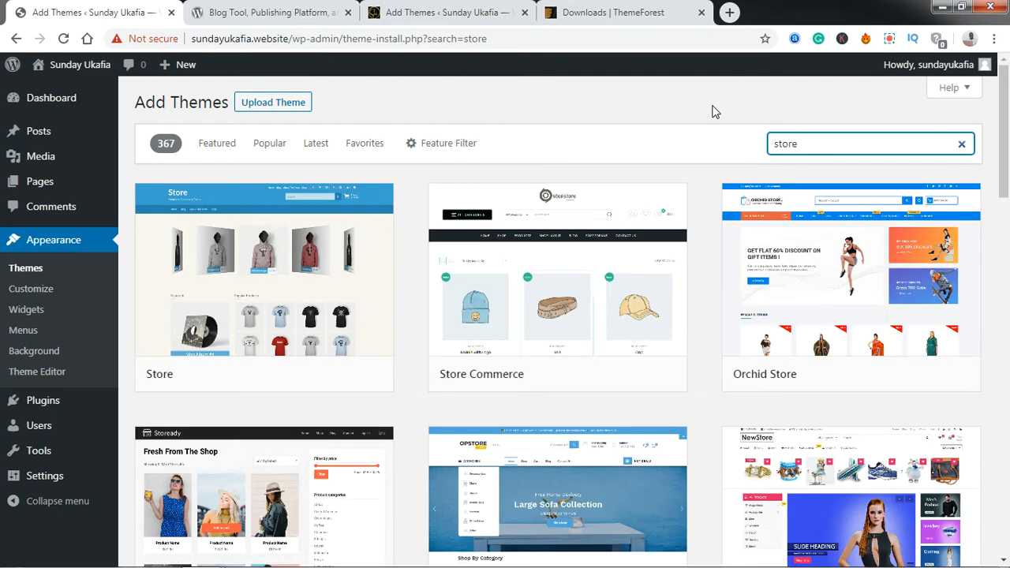
mouse_move(613, 210)
mouse_move(857, 268)
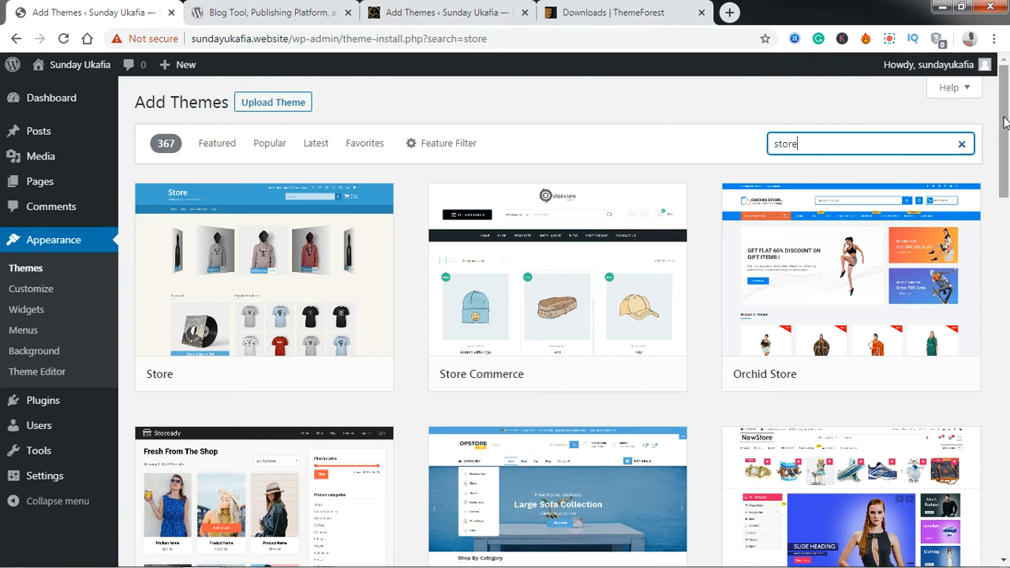
double_click(838, 140)
left_click(808, 118)
left_click(817, 153)
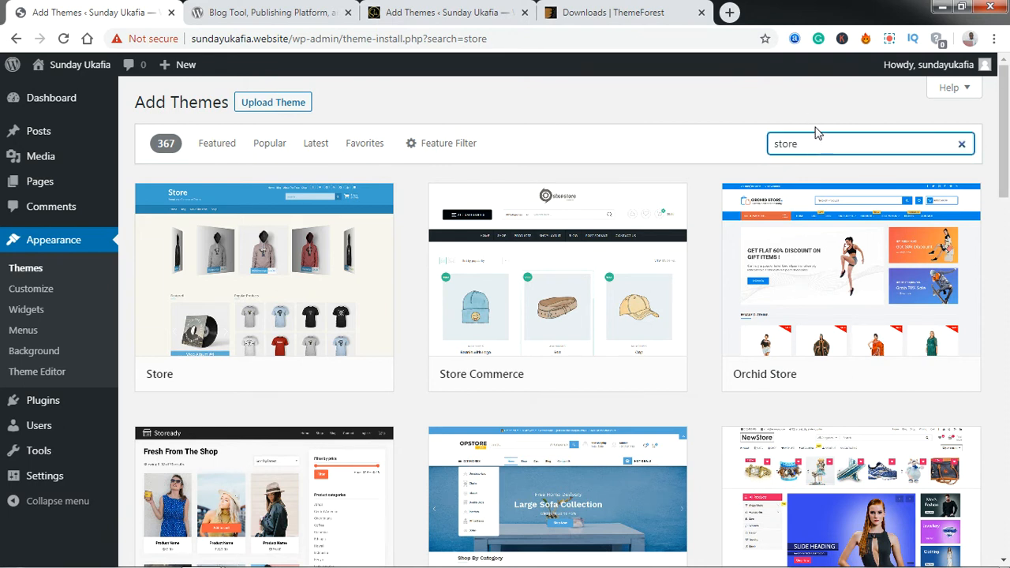
left_click(717, 143)
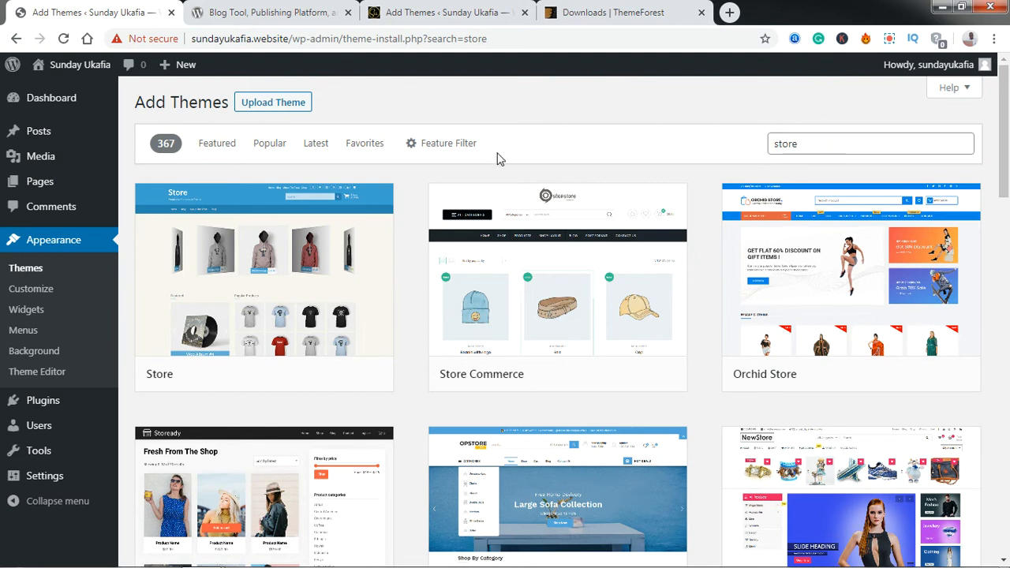
Switch to the popular themes and browse far down the list and back up to examine the available designs
left_click(272, 153)
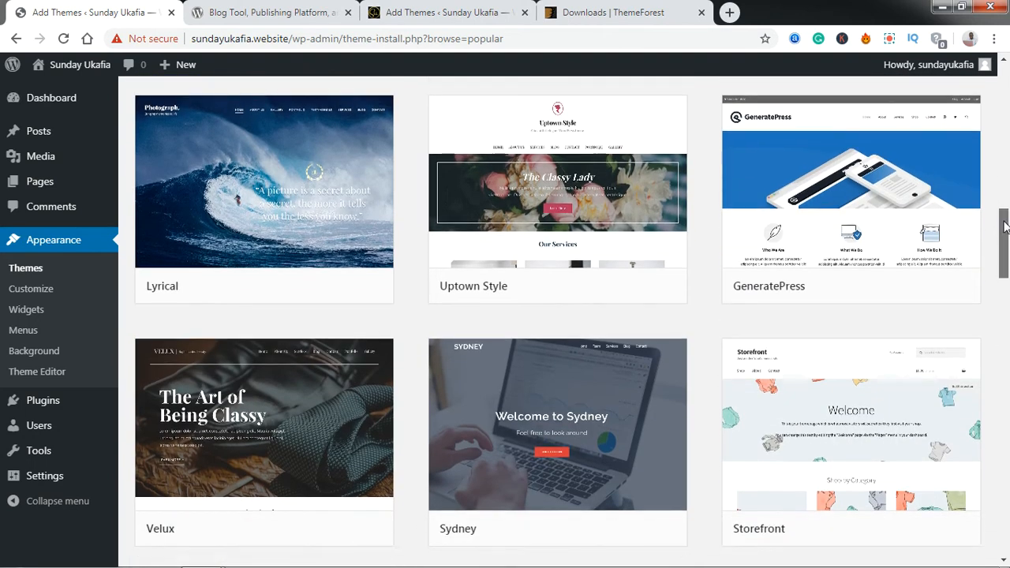
left_click_drag(1003, 226, 993, 406)
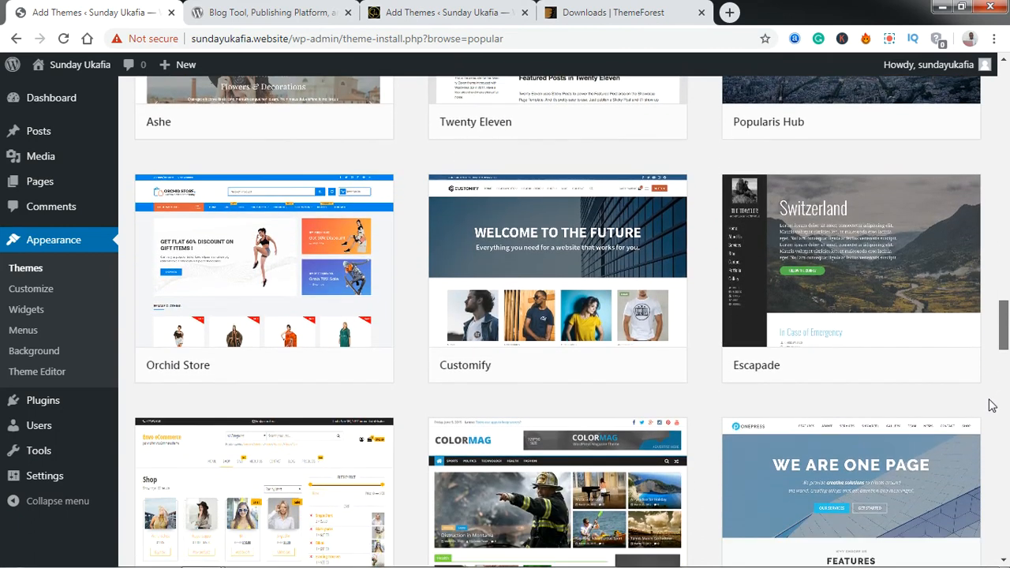
scroll(1002, 331, "down", 2)
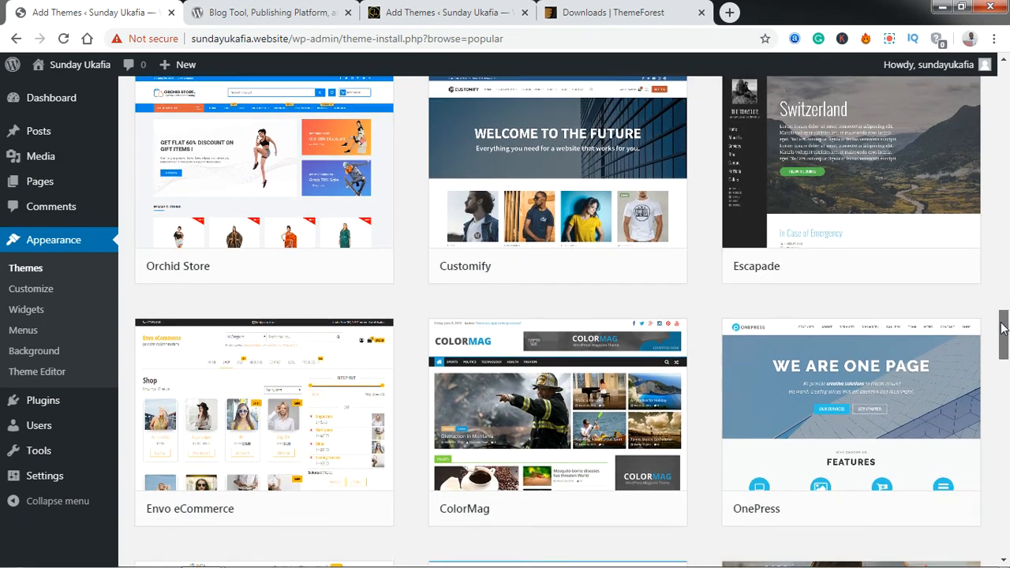
scroll(1002, 331, "down", 2)
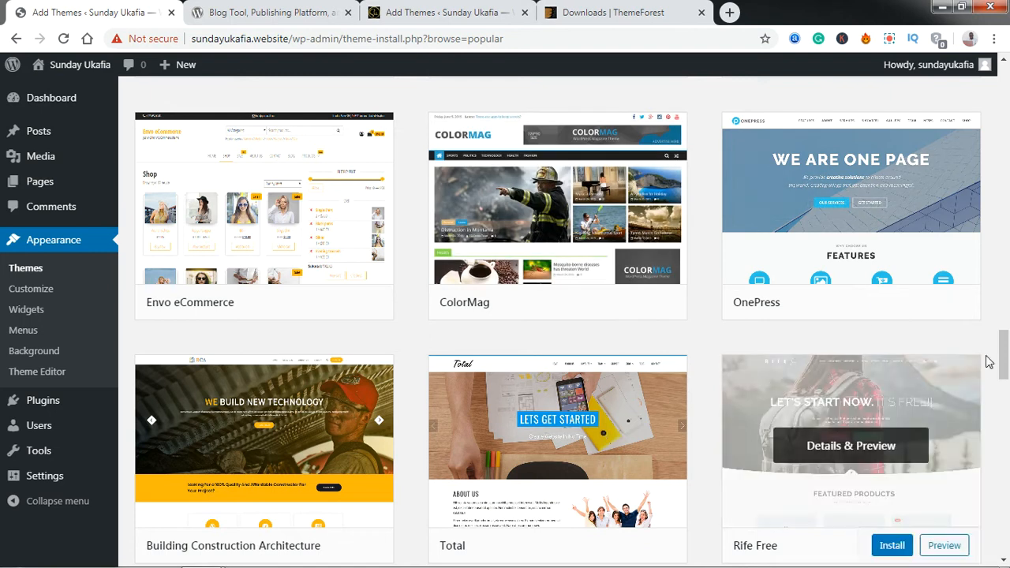
scroll(1002, 351, "down", 2)
left_click_drag(1003, 351, 988, 418)
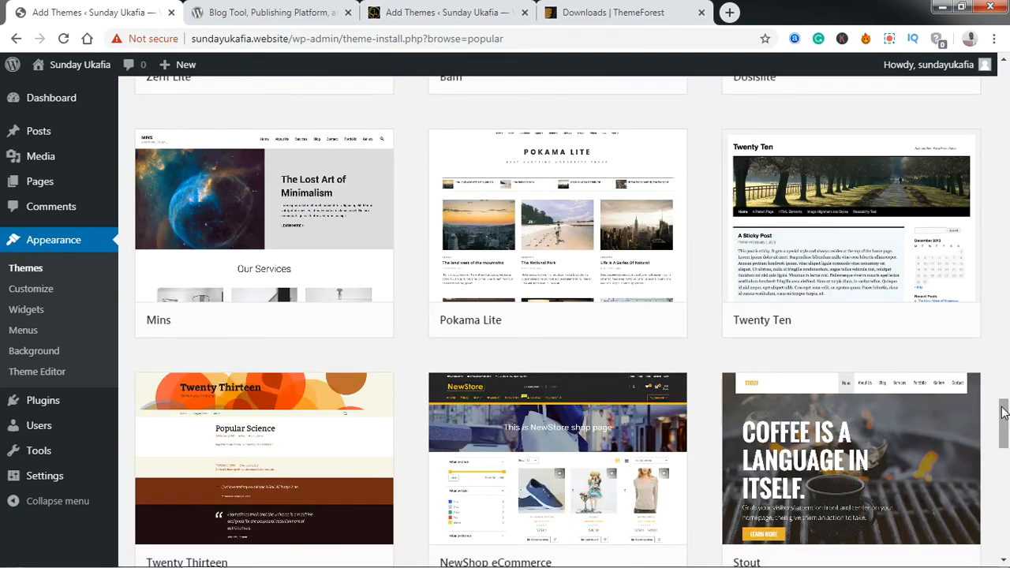
scroll(1002, 413, "down", 2)
scroll(1001, 428, "down", 2)
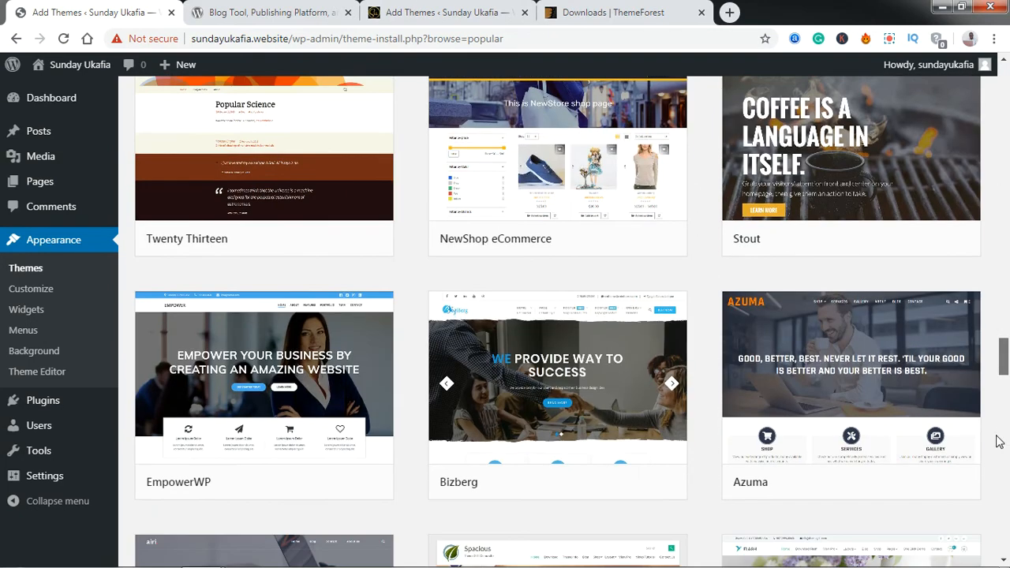
scroll(998, 442, "down", 3)
scroll(995, 461, "down", 5)
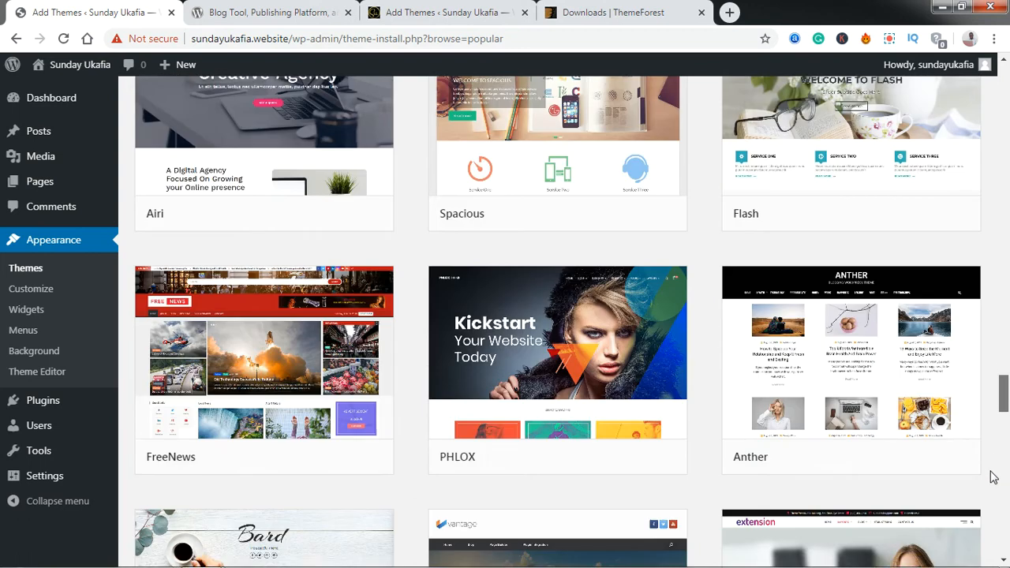
scroll(991, 487, "up", 18)
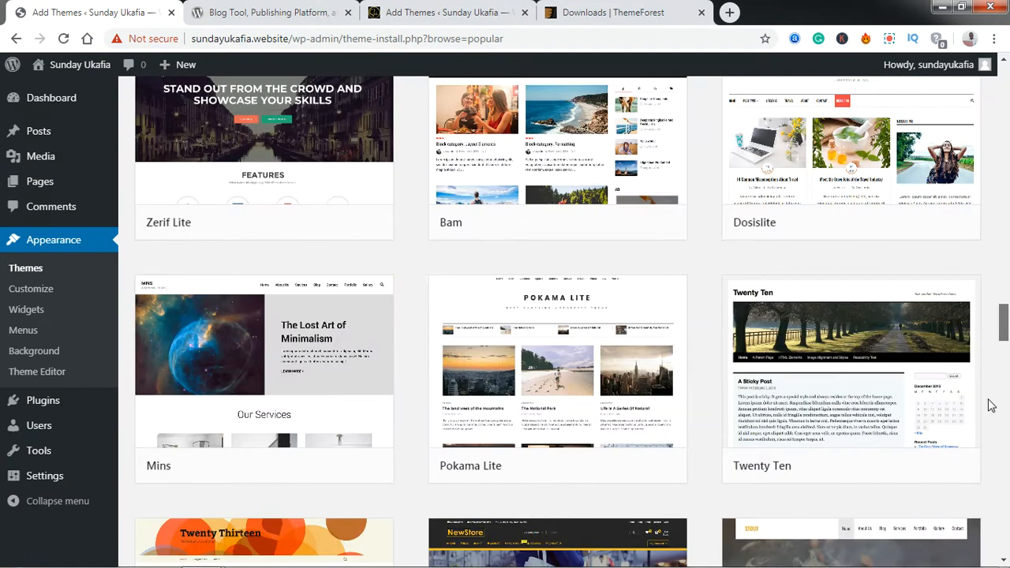
scroll(989, 347, "up", 10)
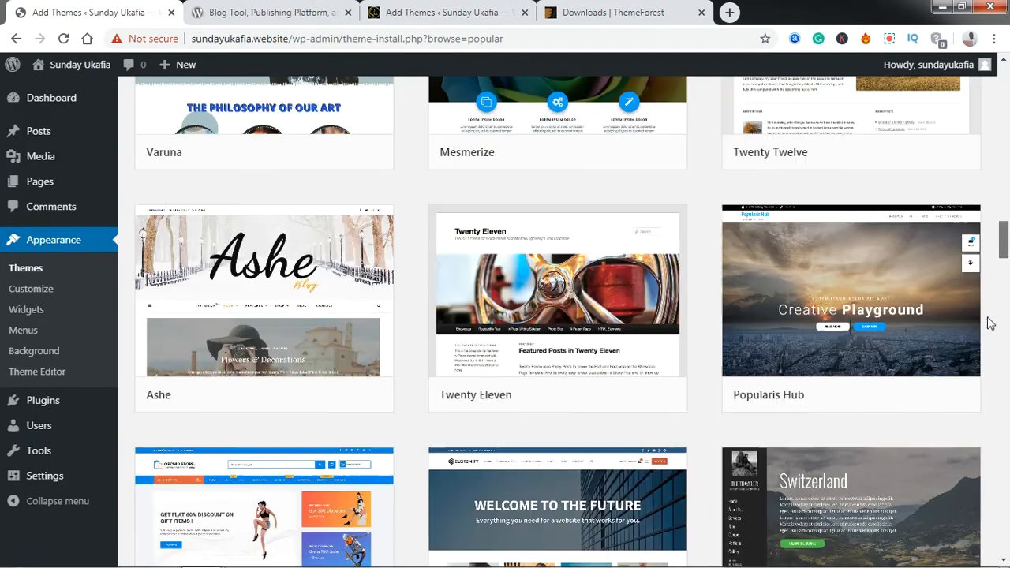
scroll(987, 308, "up", 4)
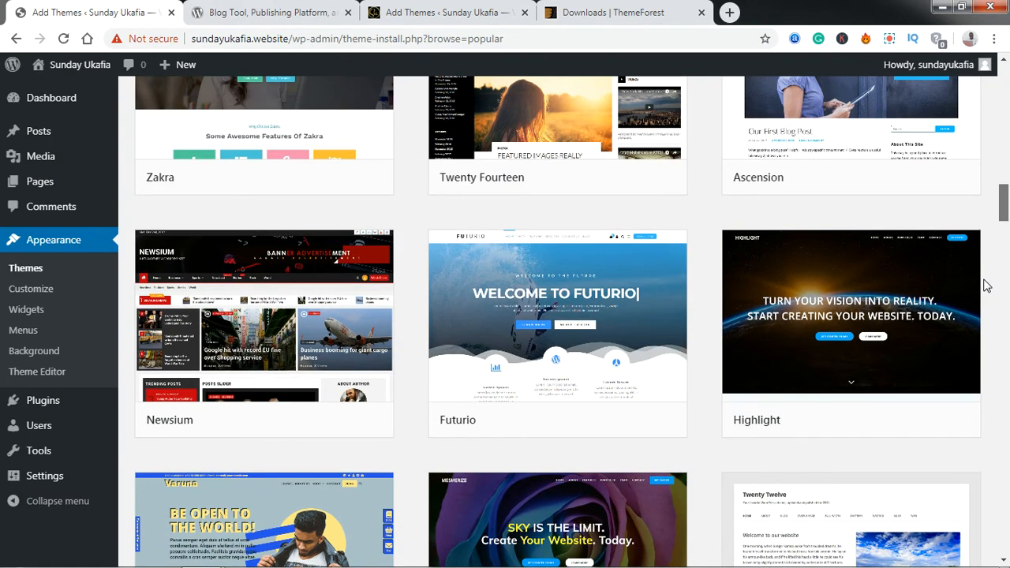
scroll(987, 280, "up", 4)
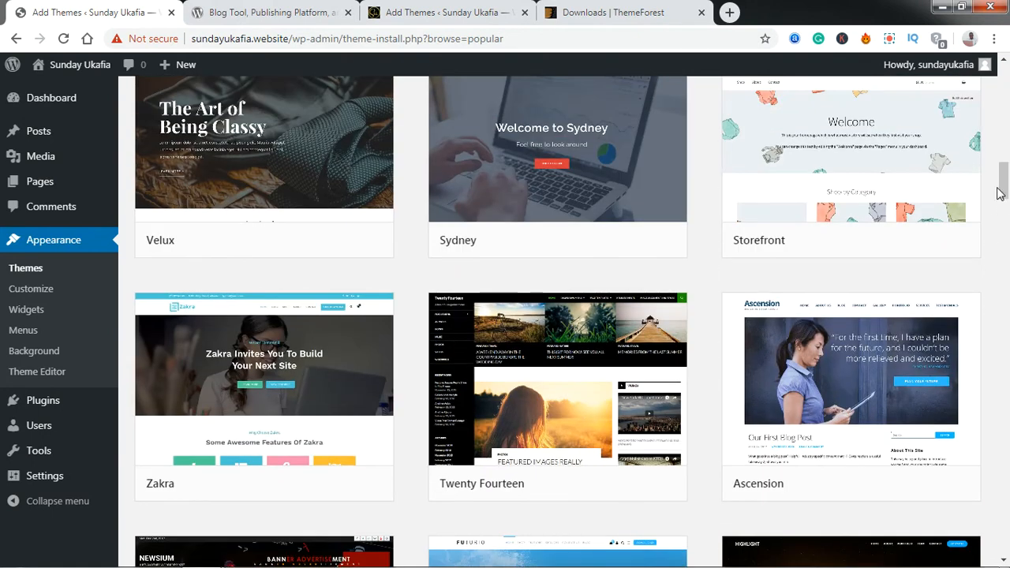
Browse further down the popular themes and install the Zerif Lite theme
left_click_drag(1003, 174, 1001, 306)
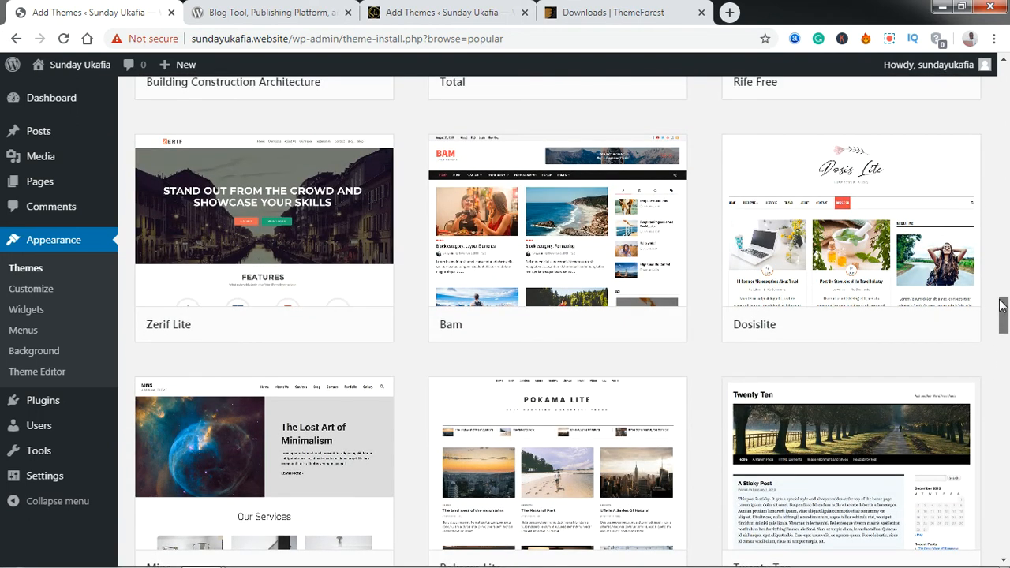
left_click_drag(1002, 306, 1002, 298)
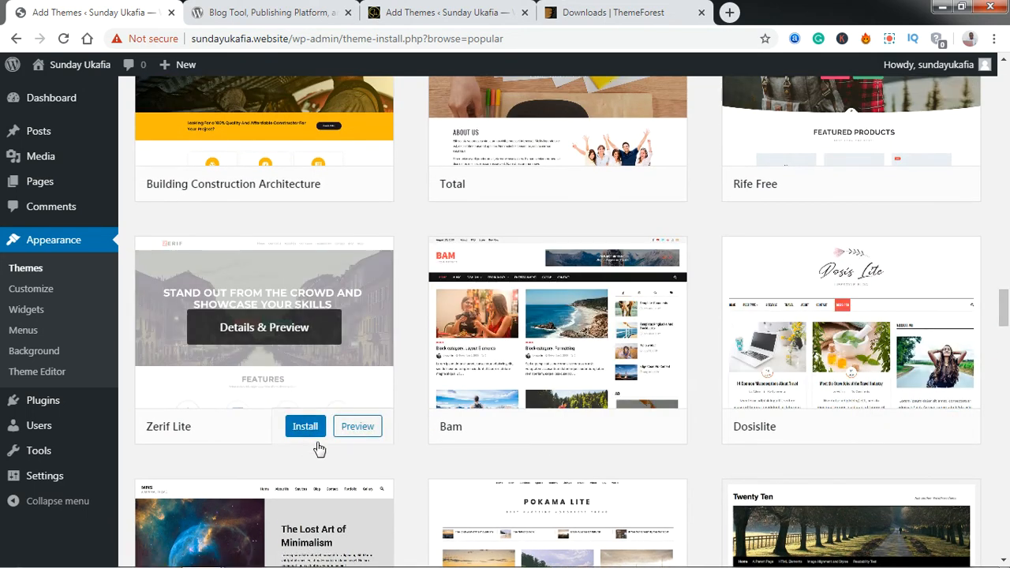
mouse_move(304, 424)
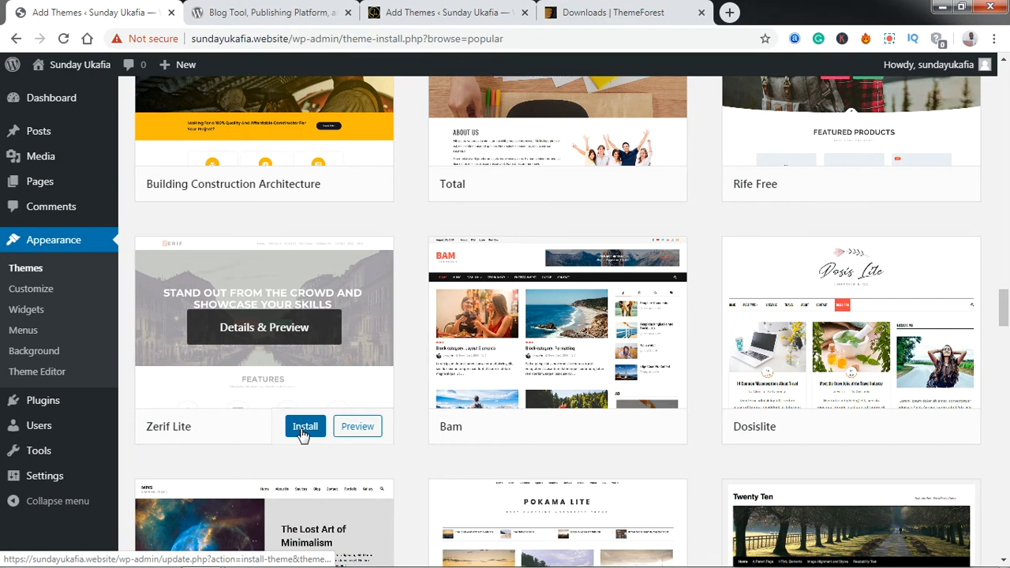
left_click(304, 427)
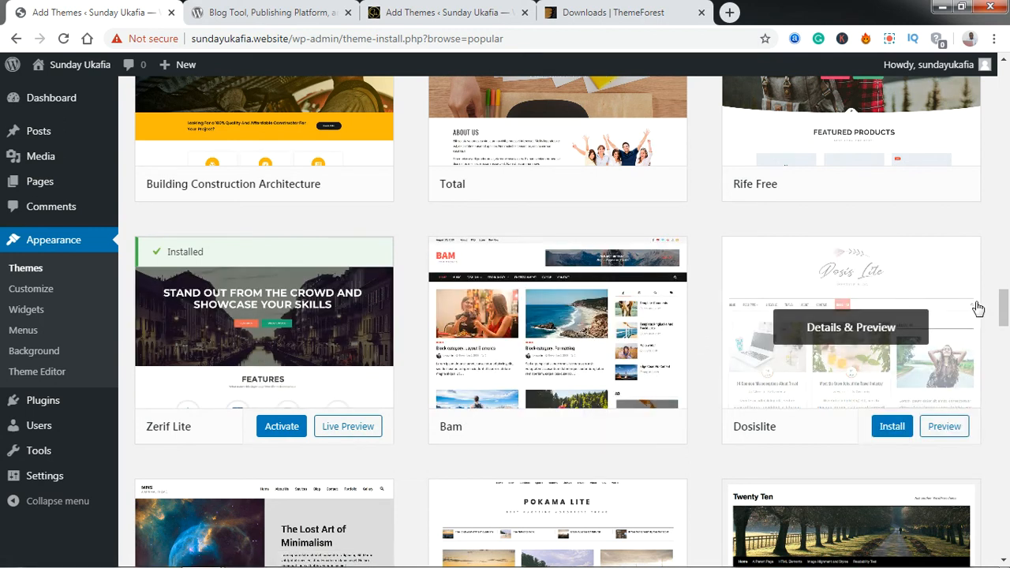
Preview the Total theme, look through its sample blog page and close the preview
left_click_drag(1002, 308, 1001, 296)
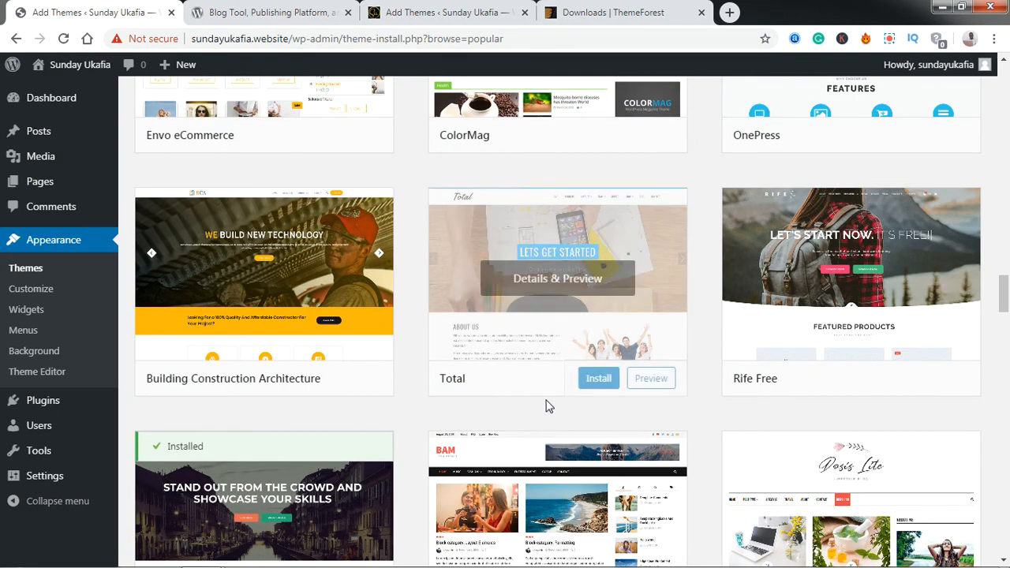
left_click(643, 385)
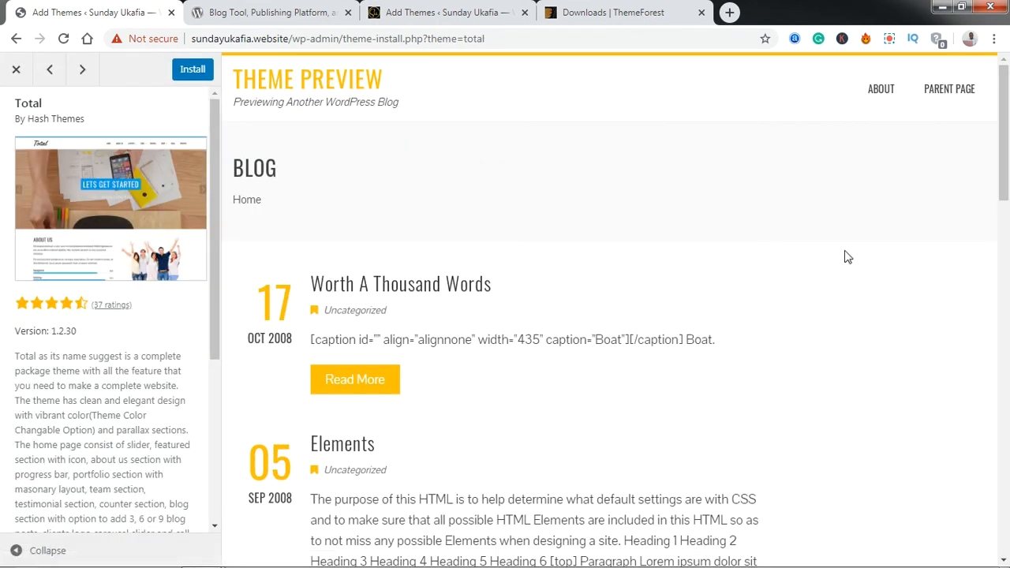
left_click_drag(1007, 117, 1006, 152)
left_click(14, 71)
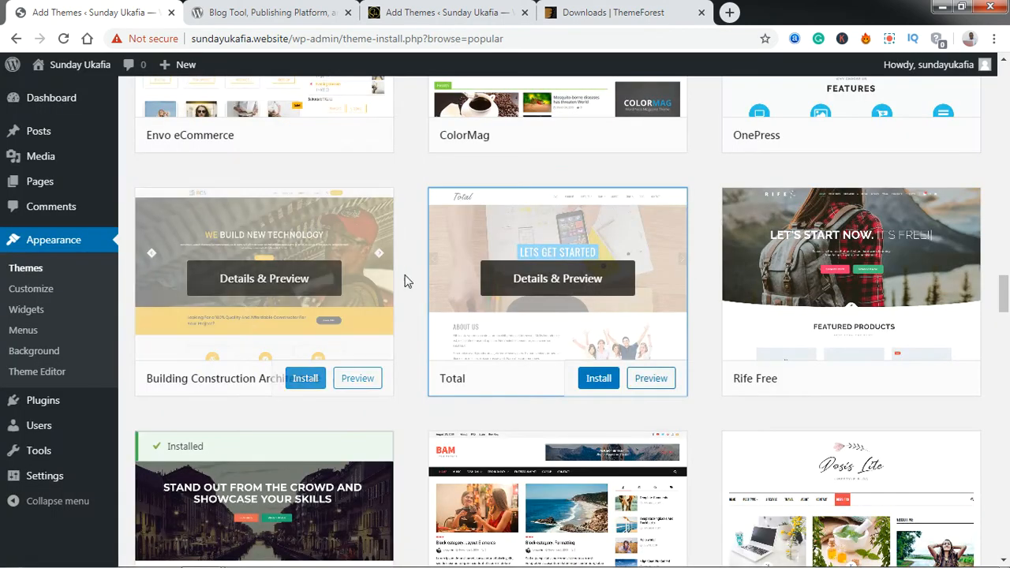
Activate the installed Zerif Lite theme and read the notice on the Themes page
scroll(563, 315, "down", 4)
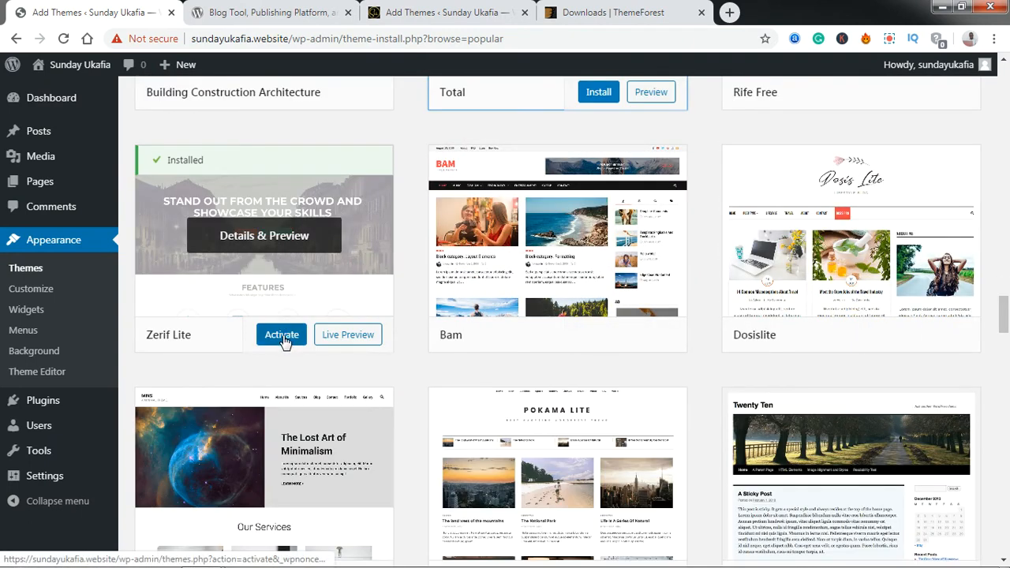
left_click(282, 335)
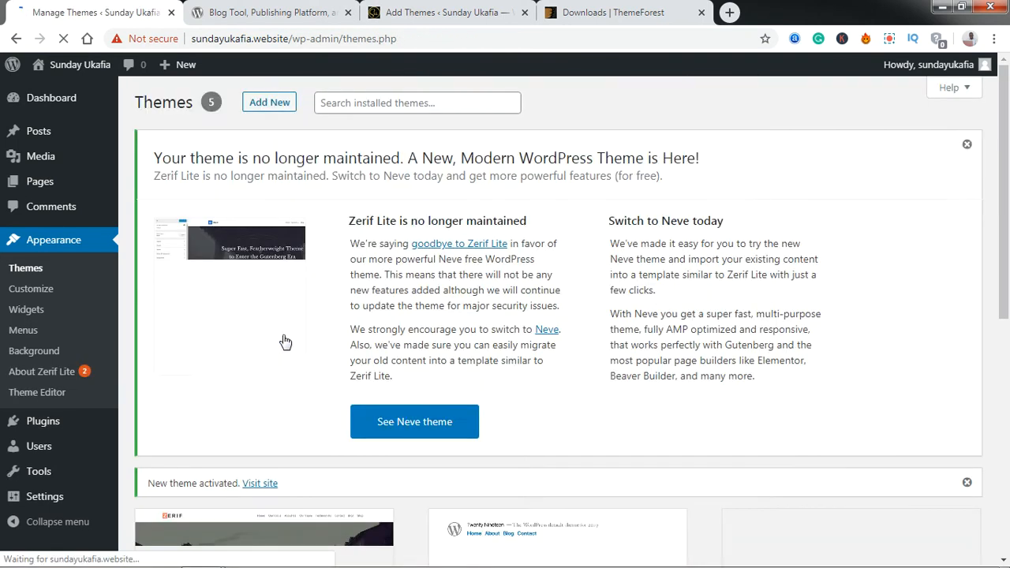
double_click(535, 154)
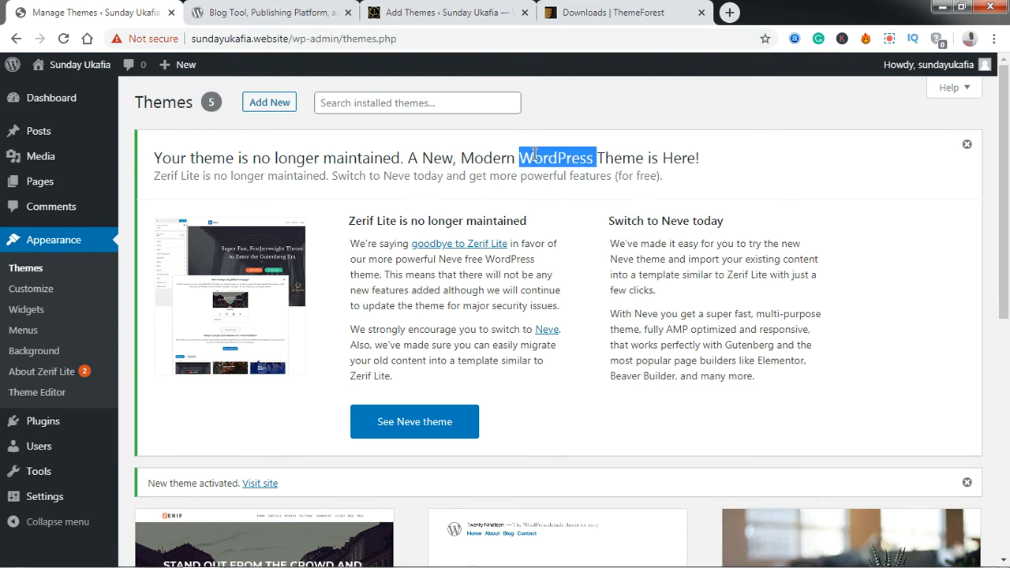
left_click(572, 152)
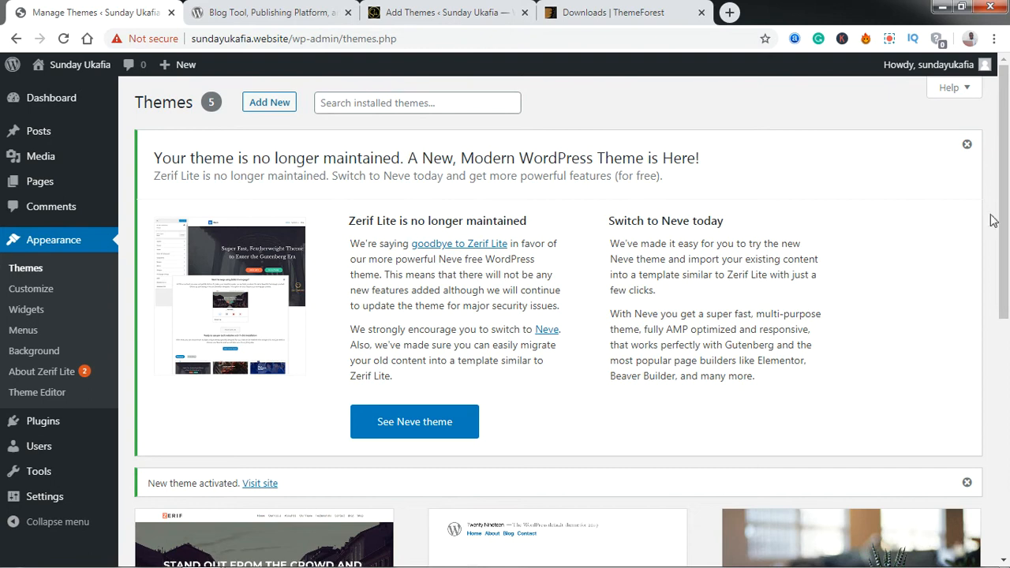
Look over the installed themes and open the Customizer for the active theme
scroll(1007, 276, "down", 3)
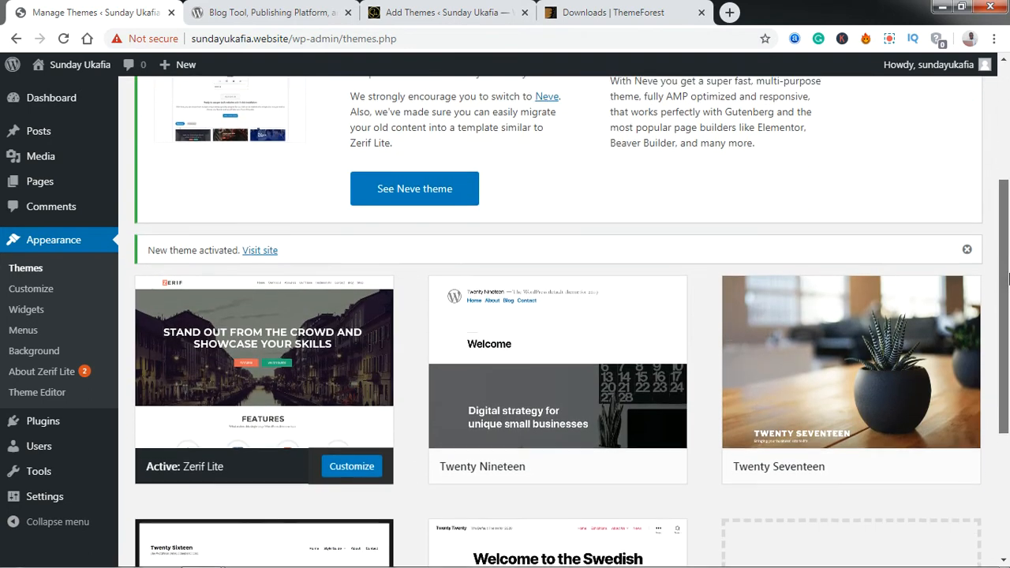
scroll(1006, 276, "up", 3)
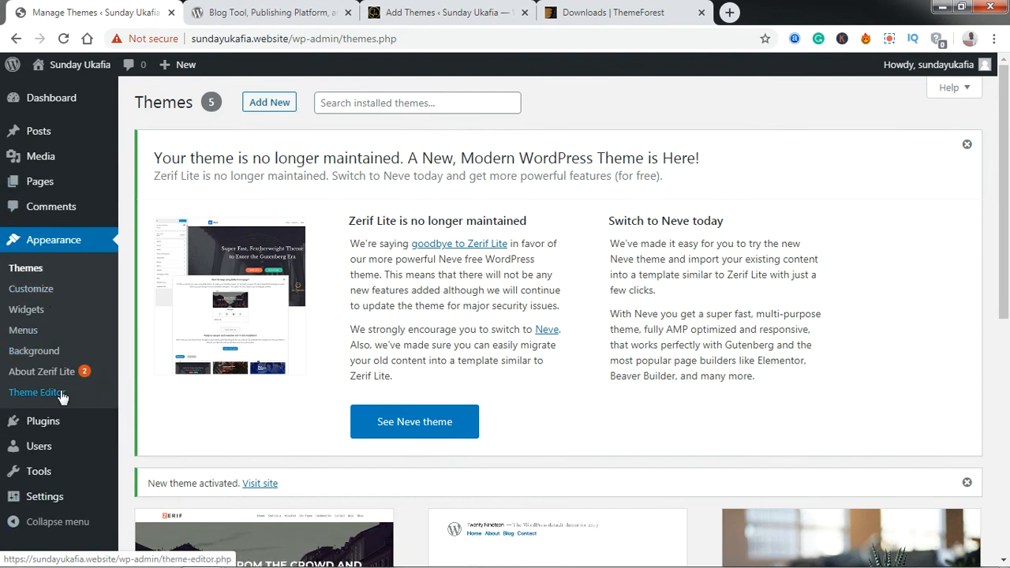
left_click(34, 294)
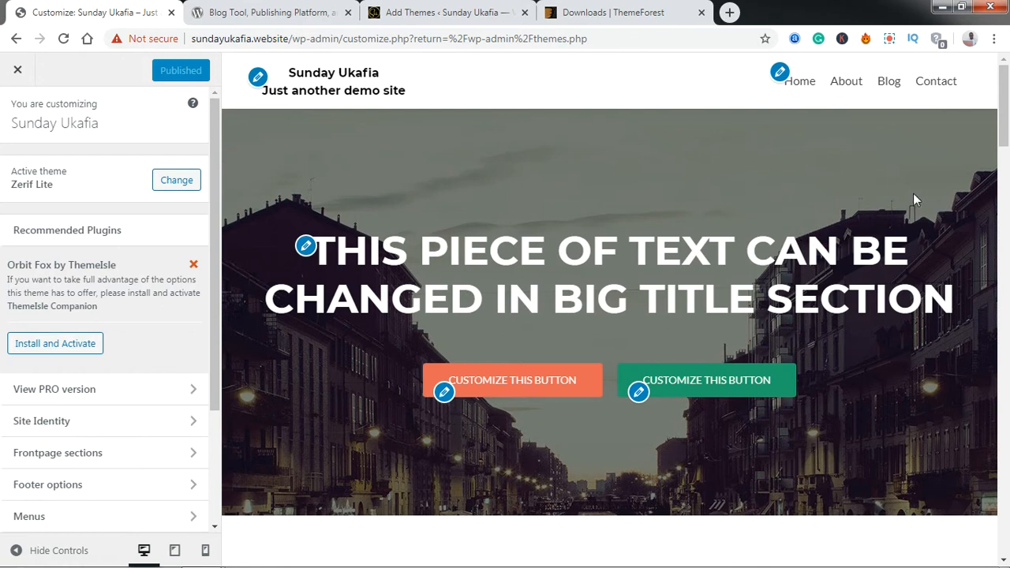
Open a new browser tab and try to load the site's .website address
left_click(728, 10)
left_click_drag(724, 7, 268, 6)
type("sundayukafia.com/wp-admin")
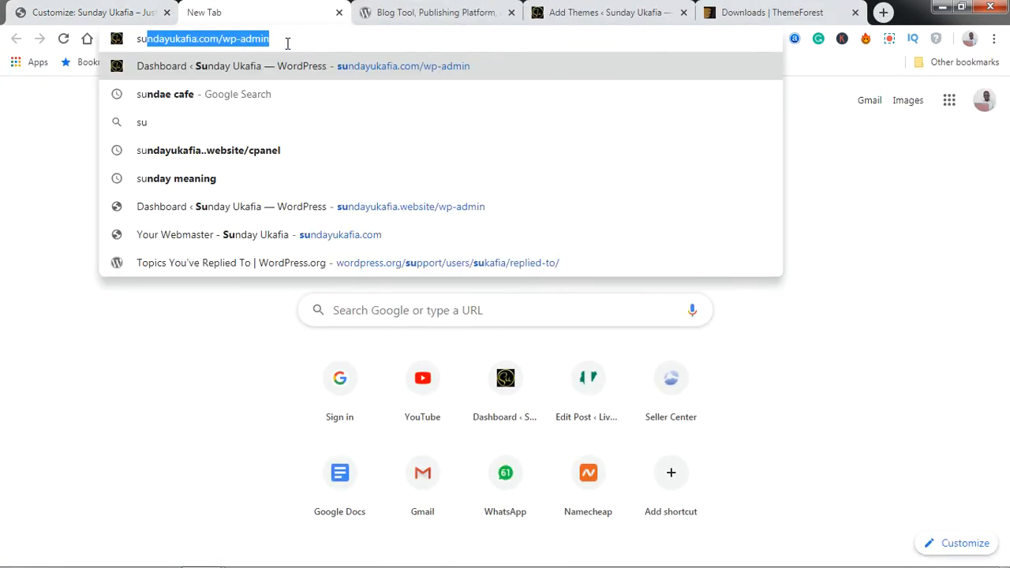
left_click_drag(279, 41, 199, 36)
type("ebsite")
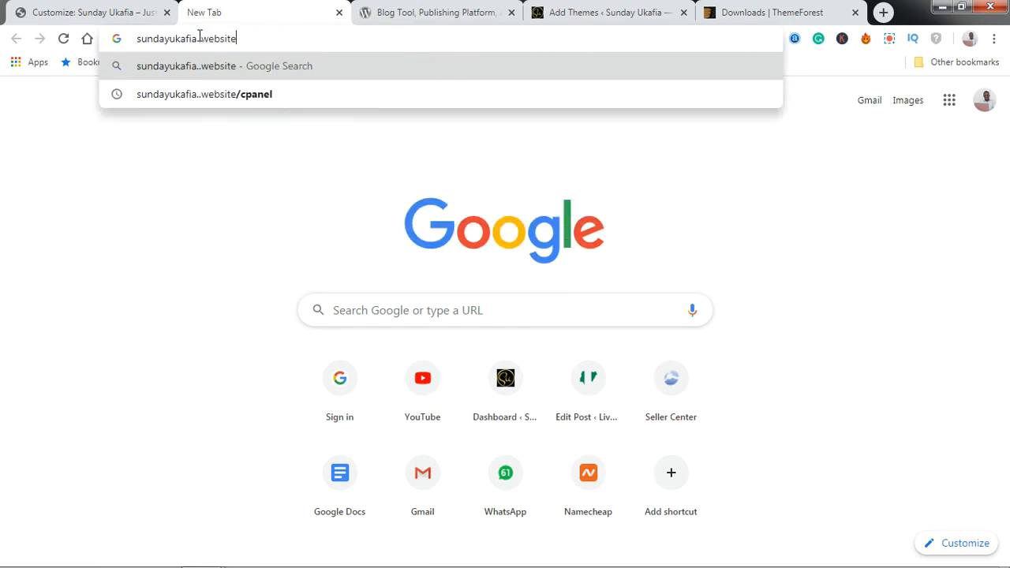
key("Return")
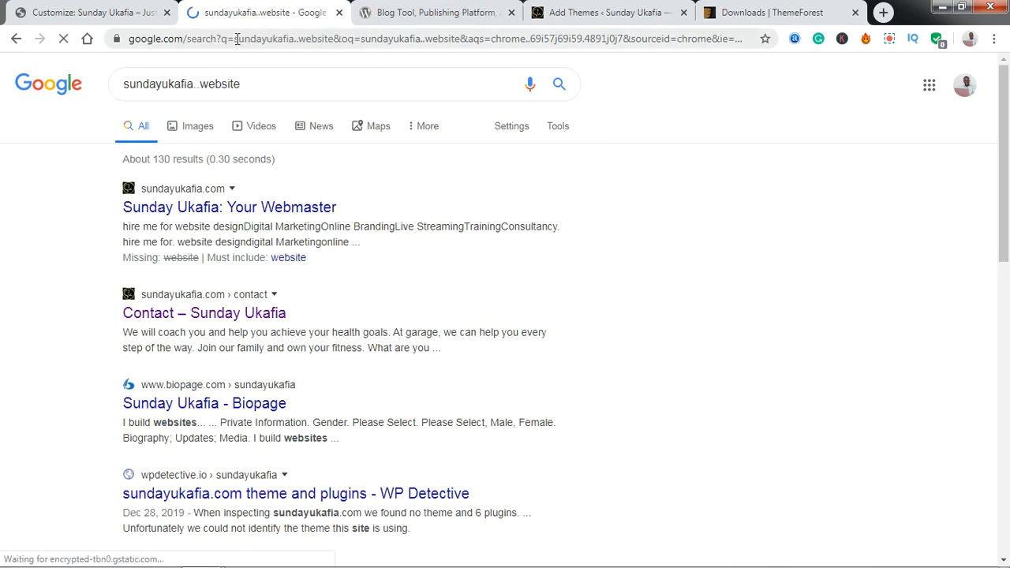
Reuse the searched address without its extra dot to load the live home page and look at it
left_click_drag(259, 85, 101, 100)
key("ctrl+c")
left_click(237, 40)
key("ctrl+v")
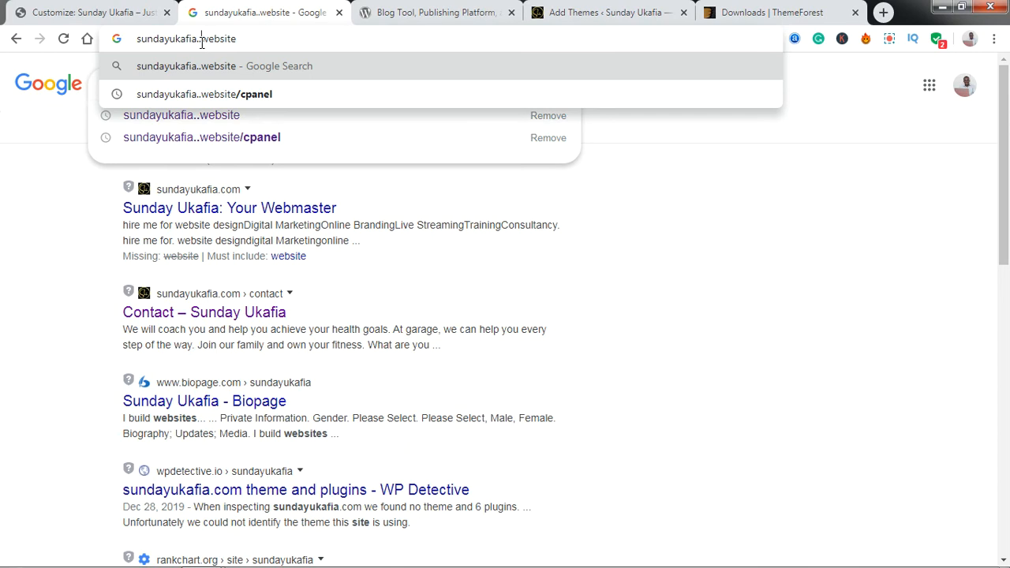
left_click(201, 38)
key("BackSpace")
key("Return")
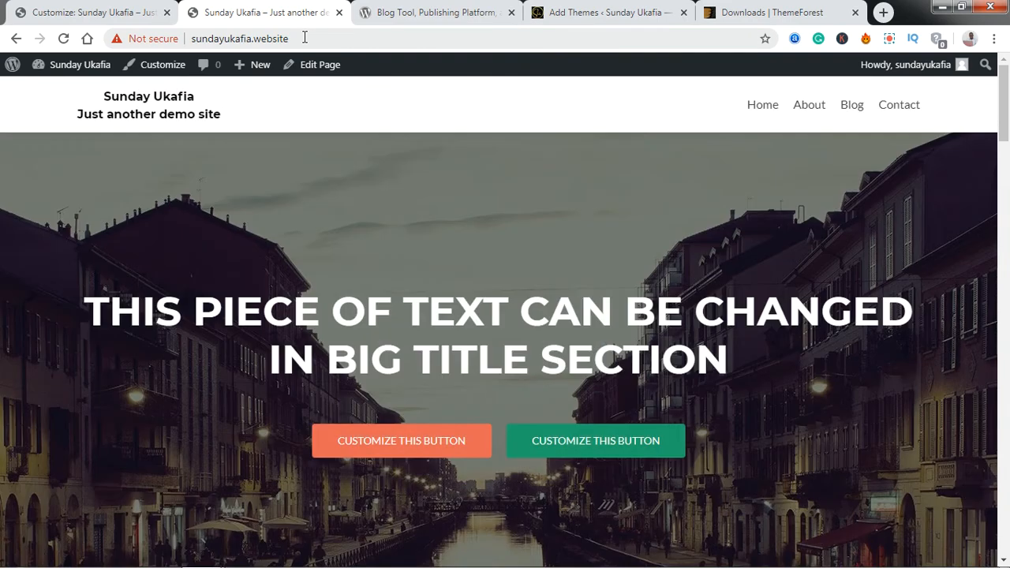
left_click_drag(1004, 110, 993, 88)
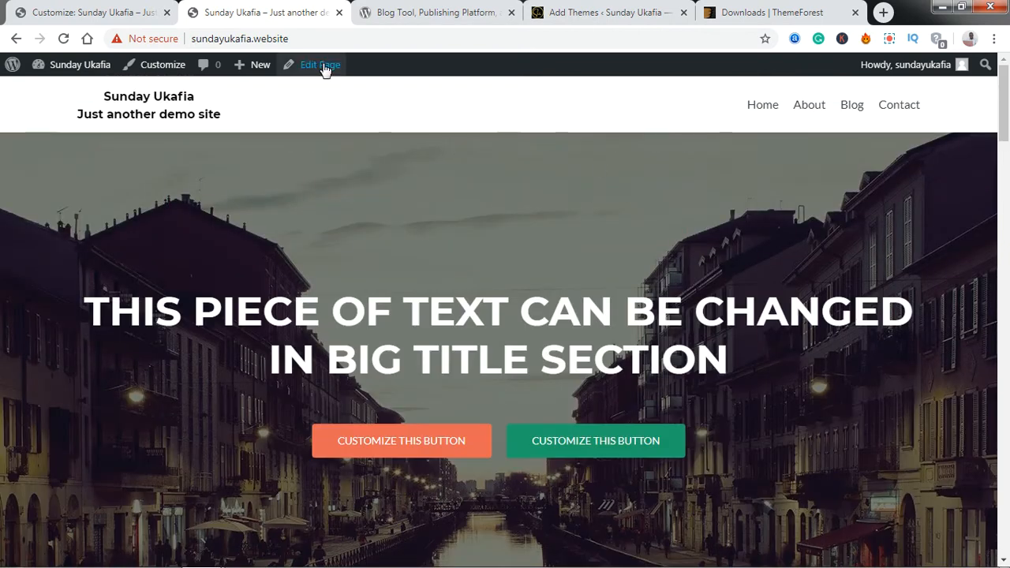
Return to the Customizer and examine its list of settings and the home page preview down to the About section
left_click(127, 8)
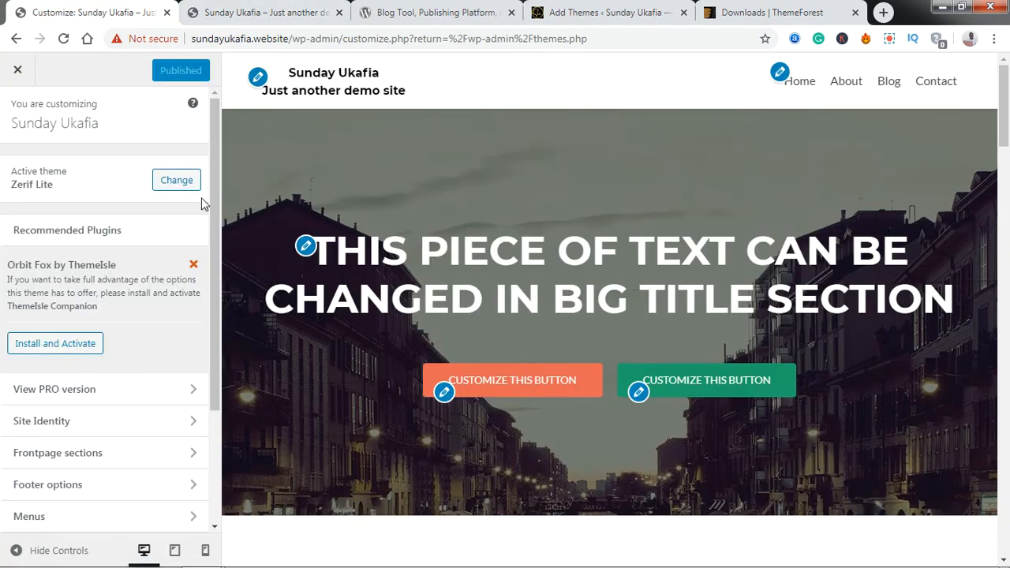
left_click_drag(213, 247, 216, 383)
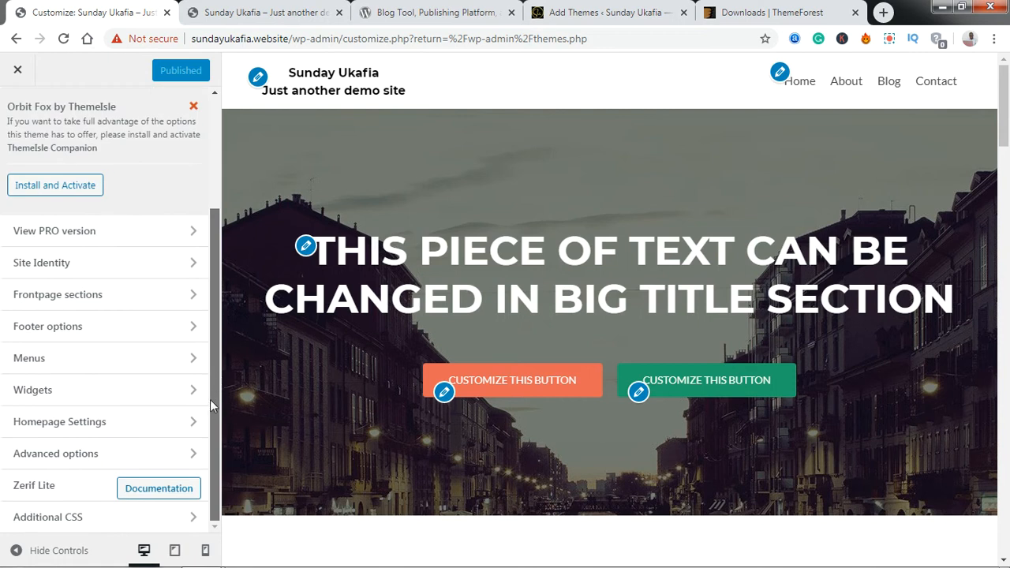
left_click_drag(214, 408, 382, 176)
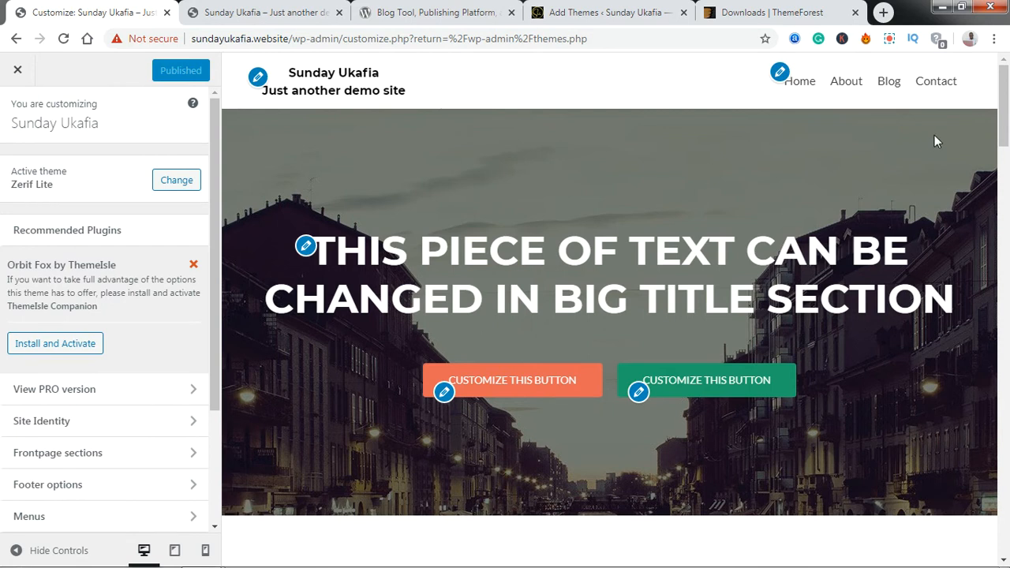
left_click_drag(1005, 110, 1007, 268)
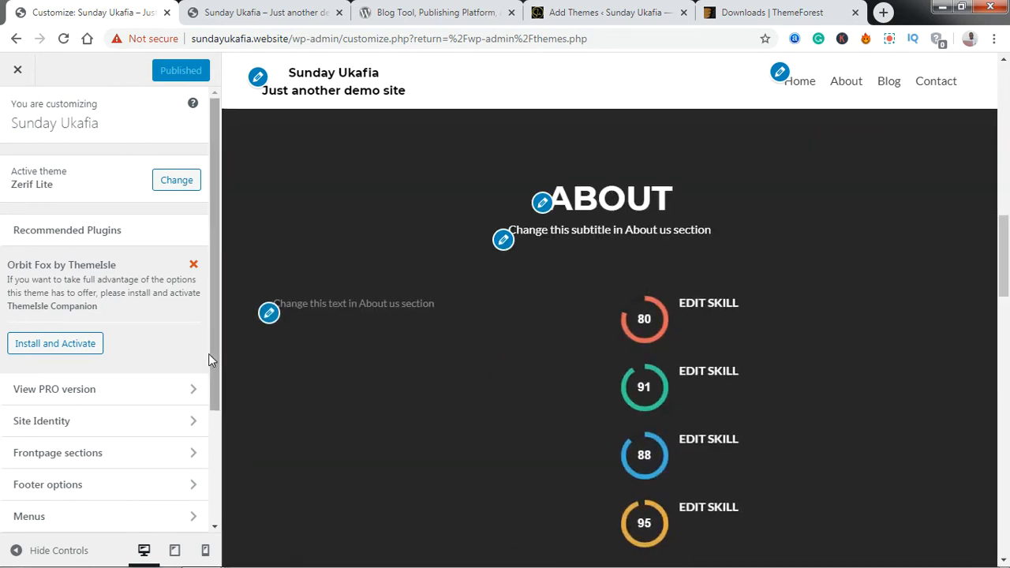
left_click_drag(213, 348, 222, 225)
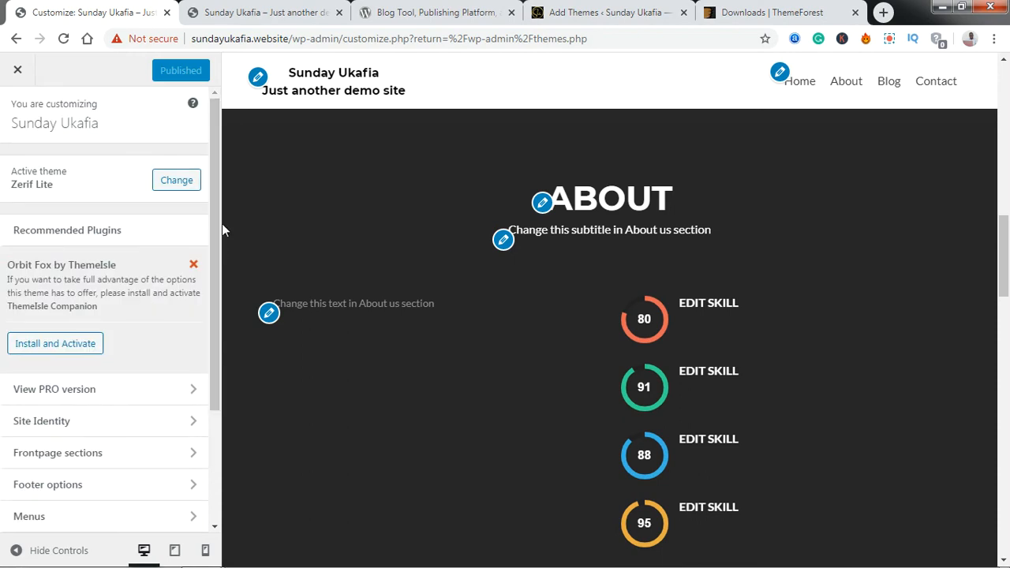
left_click_drag(1005, 260, 1005, 85)
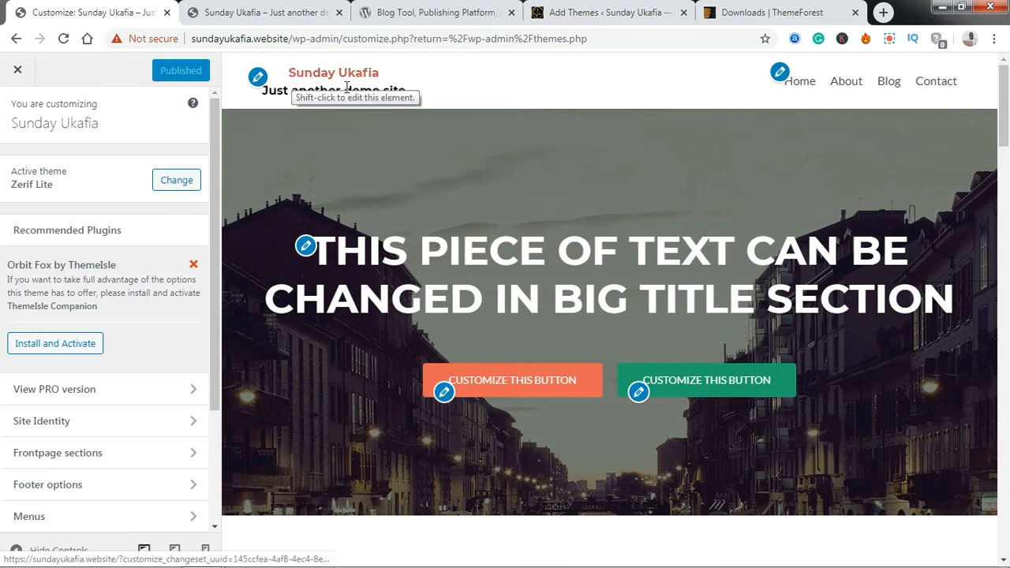
Examine the site title and tagline fields in the Site Identity settings, and return to the main Customizer list
left_click(121, 424)
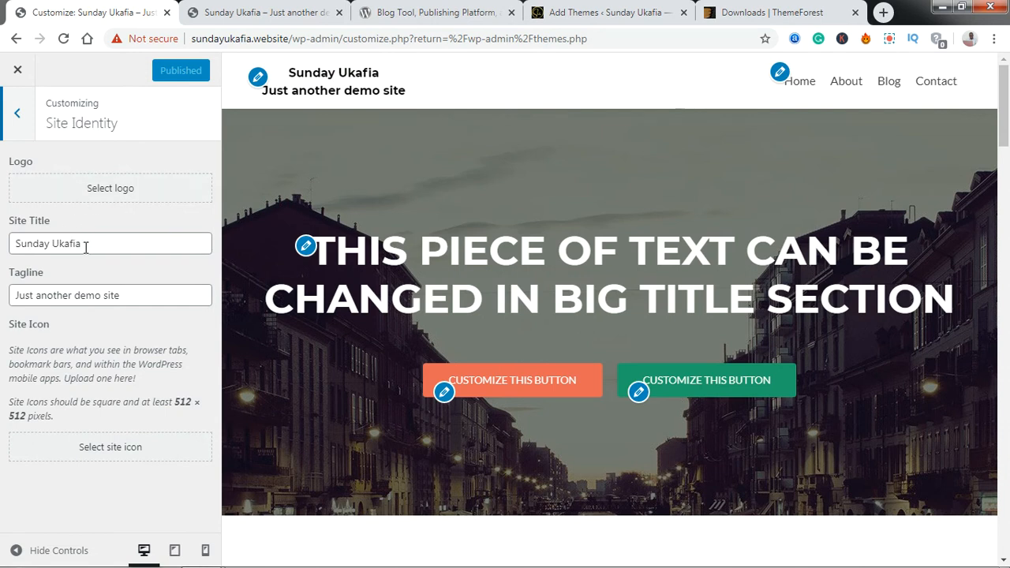
left_click(17, 243)
key("ctrl+a")
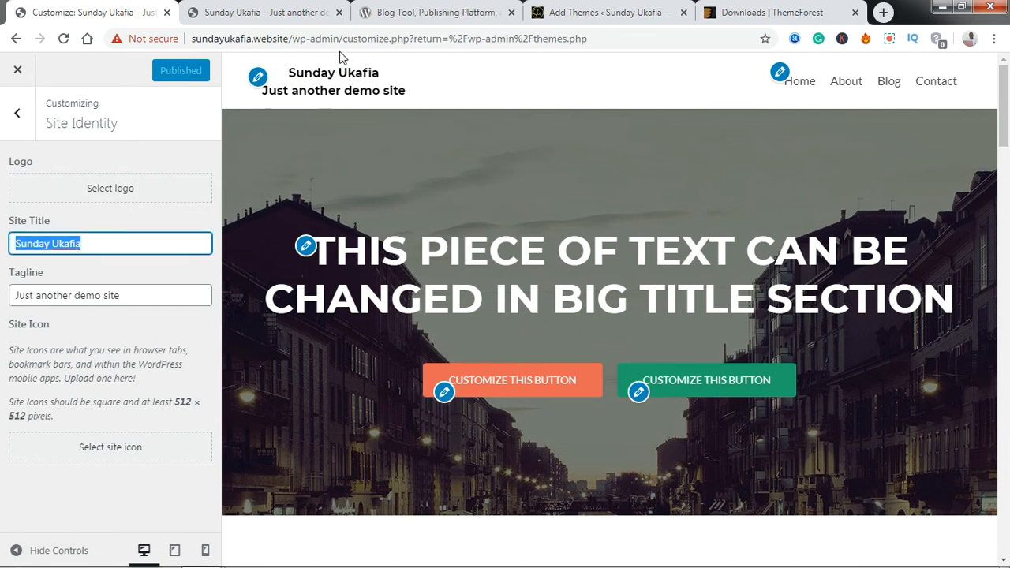
triple_click(67, 295)
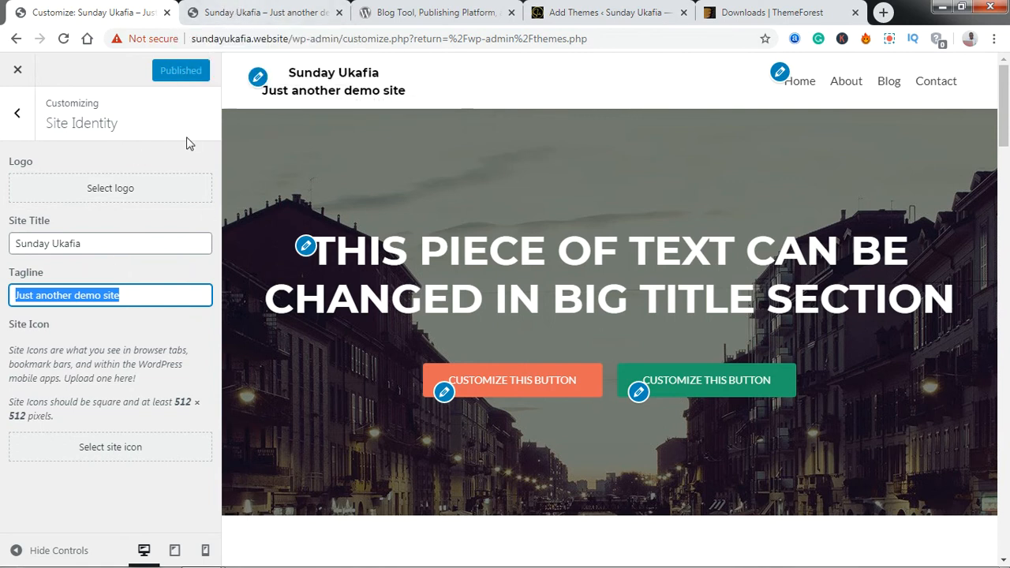
left_click(28, 125)
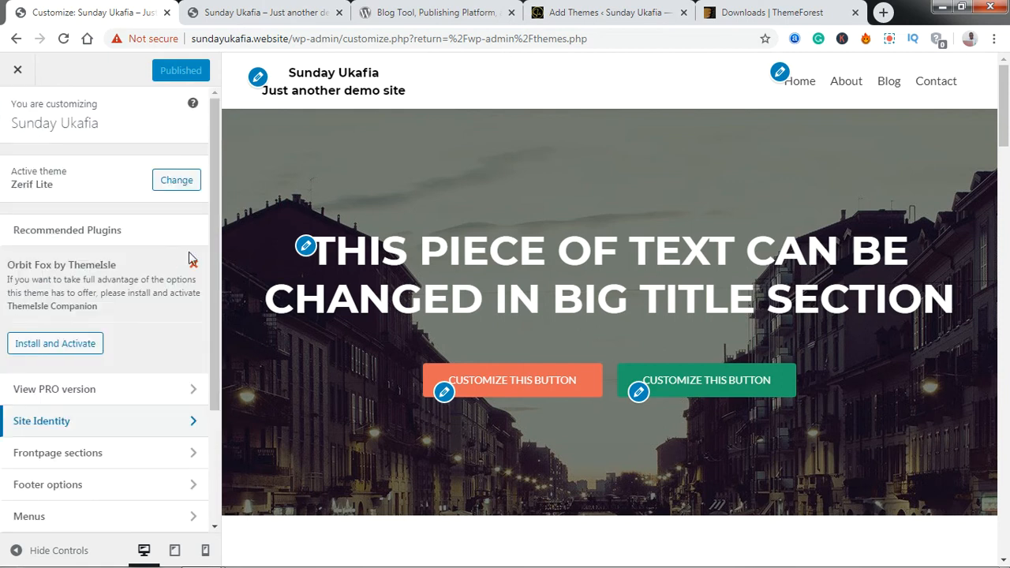
Look over the home page preview and Customizer sections, and open the big title section's main content settings at the title
left_click_drag(213, 210, 211, 140)
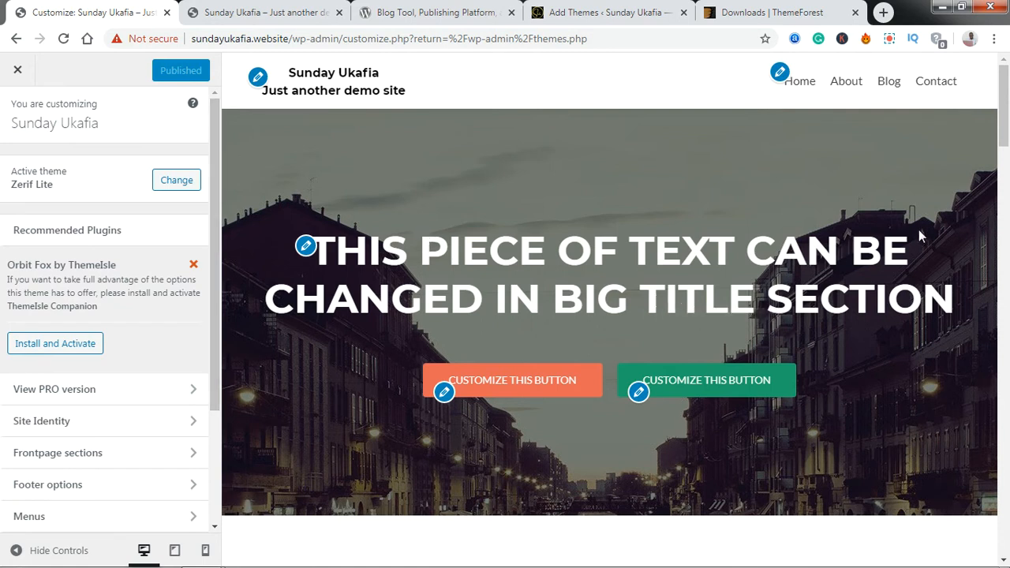
mouse_move(1002, 75)
left_mouse_down()
mouse_move(1003, 86)
mouse_move(998, 68)
left_mouse_up()
left_click_drag(1004, 106, 1008, 227)
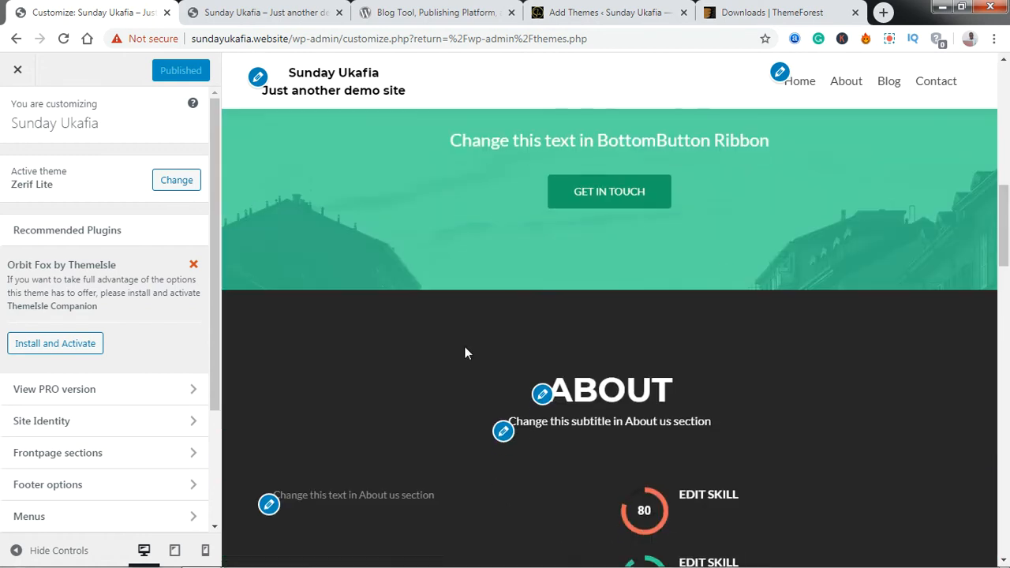
scroll(214, 393, "down", 3)
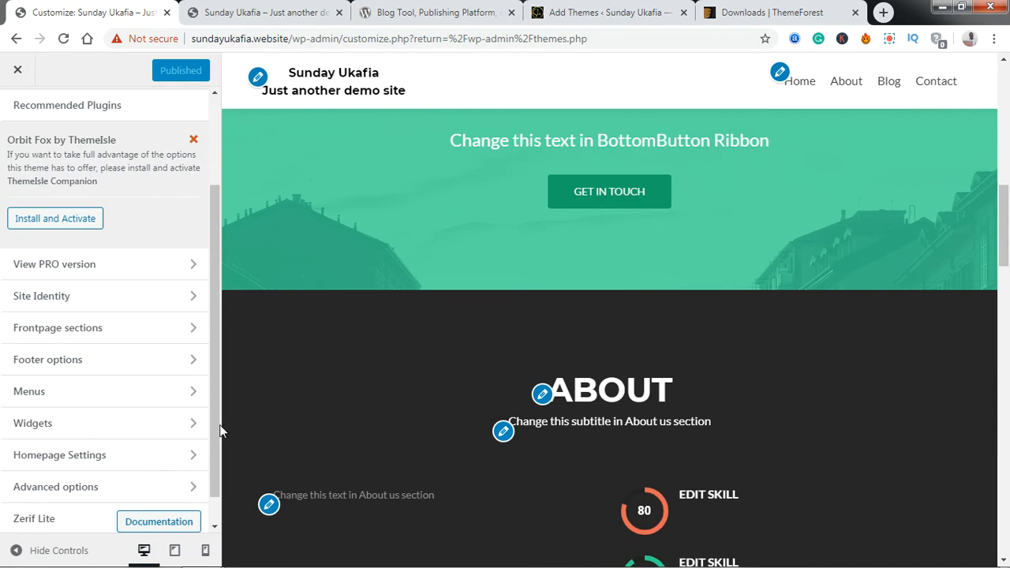
left_click_drag(1006, 227, 1005, 99)
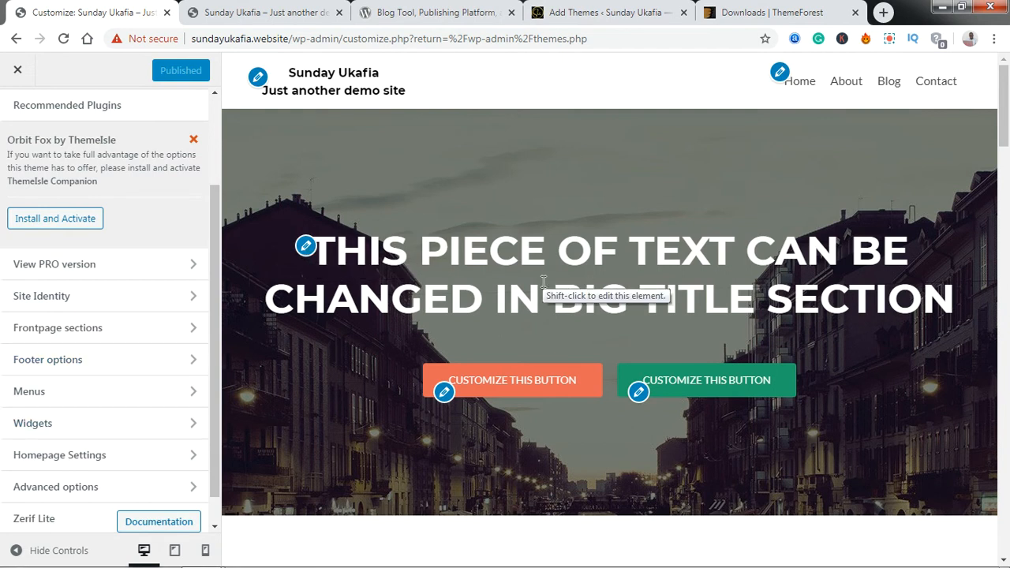
left_click(306, 248)
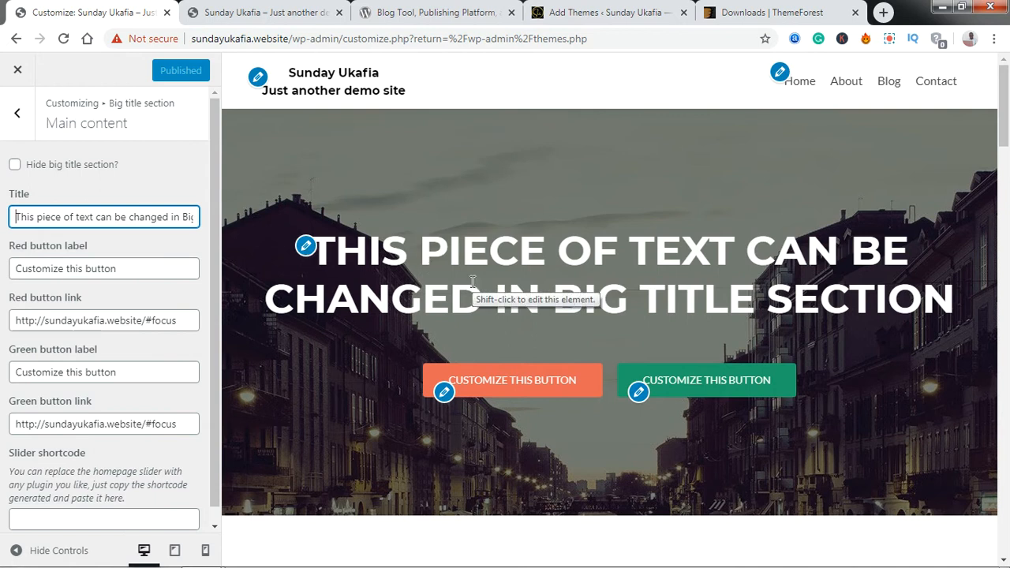
Change the big title section's title to "We're editing this", check the home page preview, and publish the change
triple_click(163, 215)
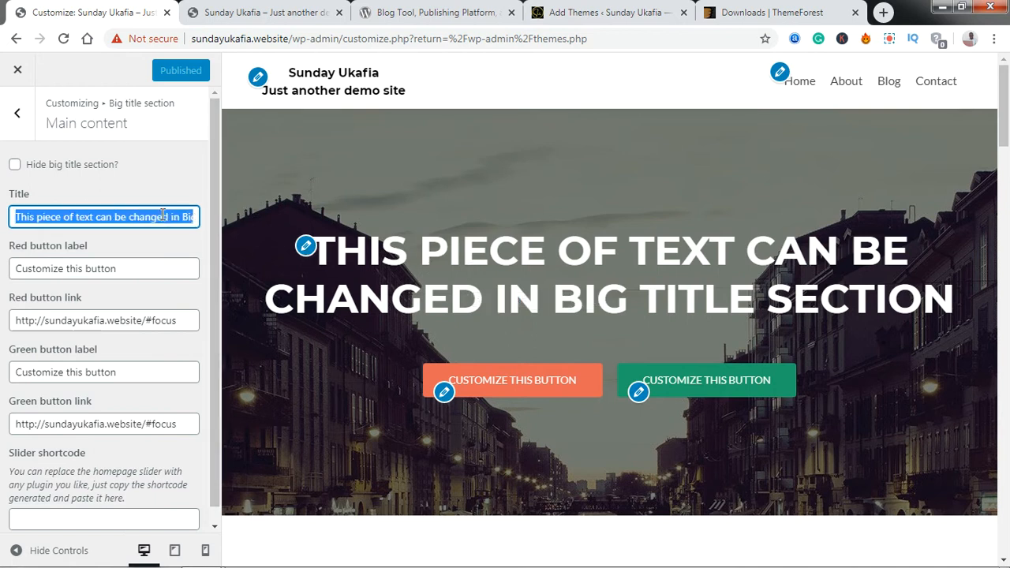
type("We're e")
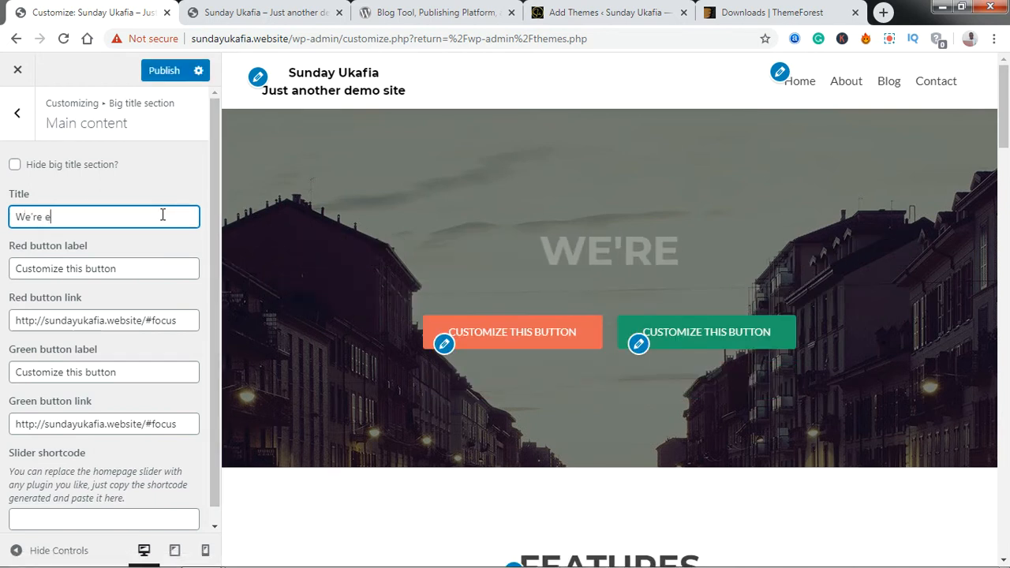
type("diting this")
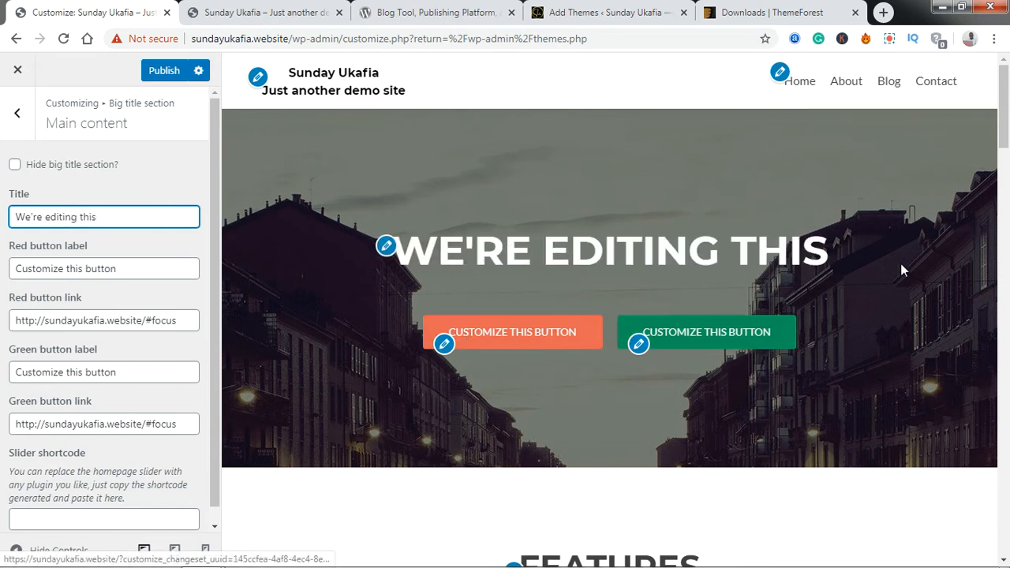
scroll(1007, 170, "down", 5)
right_click(1007, 187)
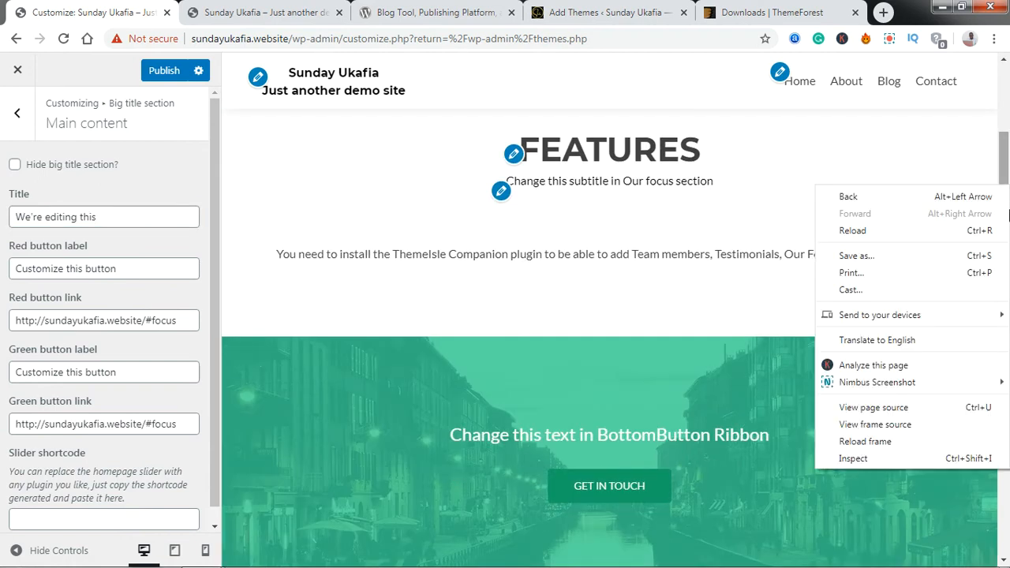
left_click(1003, 167)
left_click_drag(1004, 167, 1005, 61)
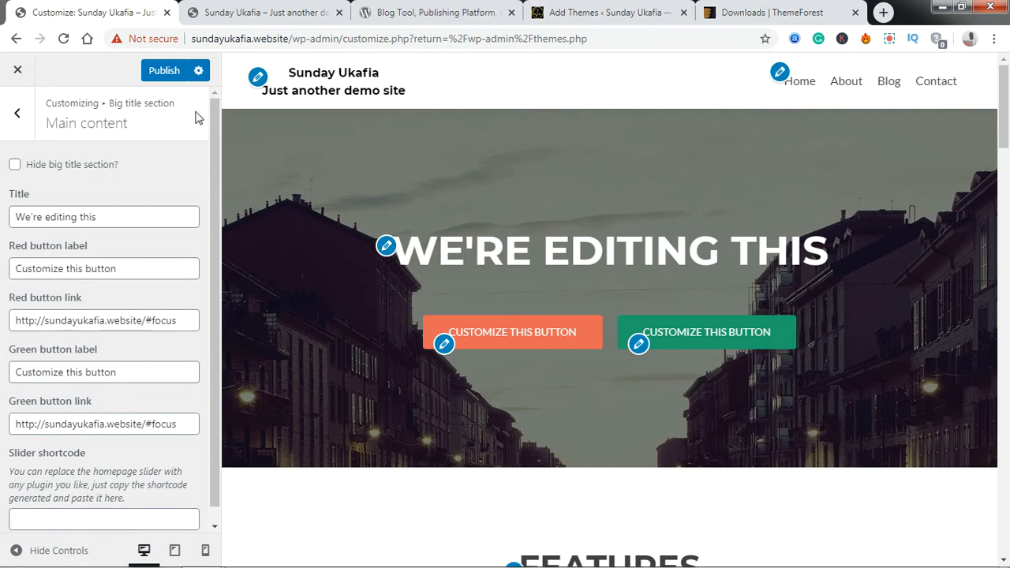
left_click(162, 71)
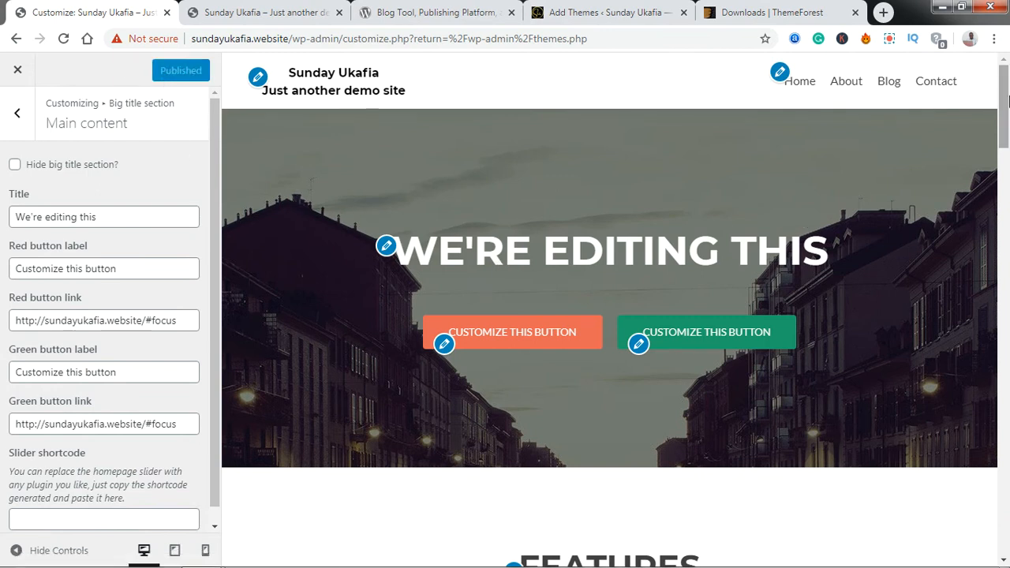
Leave the Customizer for the Add Themes page, closing the Zerif Lite feedback survey and the theme's no-longer-maintained notice
scroll(710, 236, "down", 6)
scroll(640, 250, "up", 2)
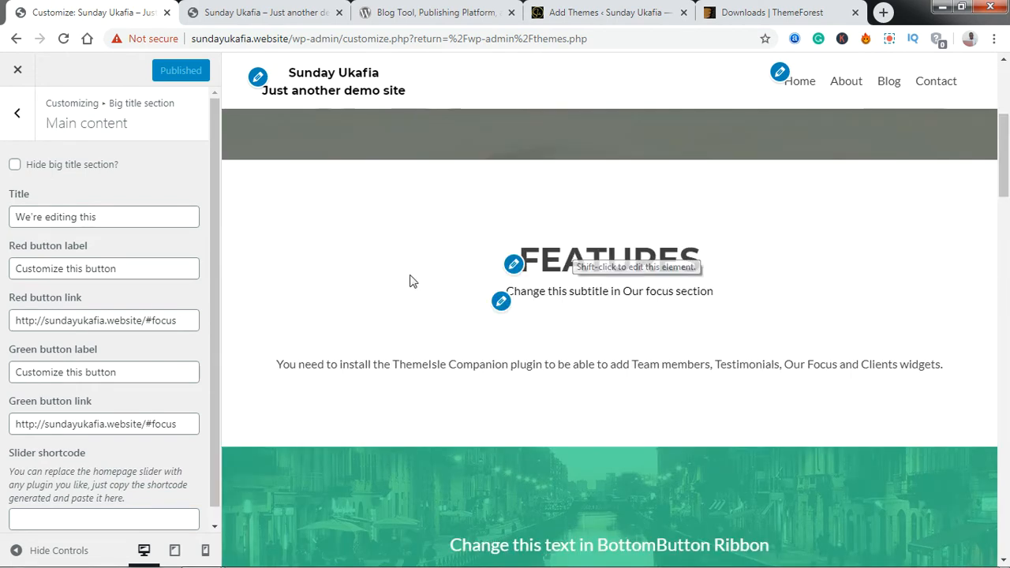
left_click(17, 71)
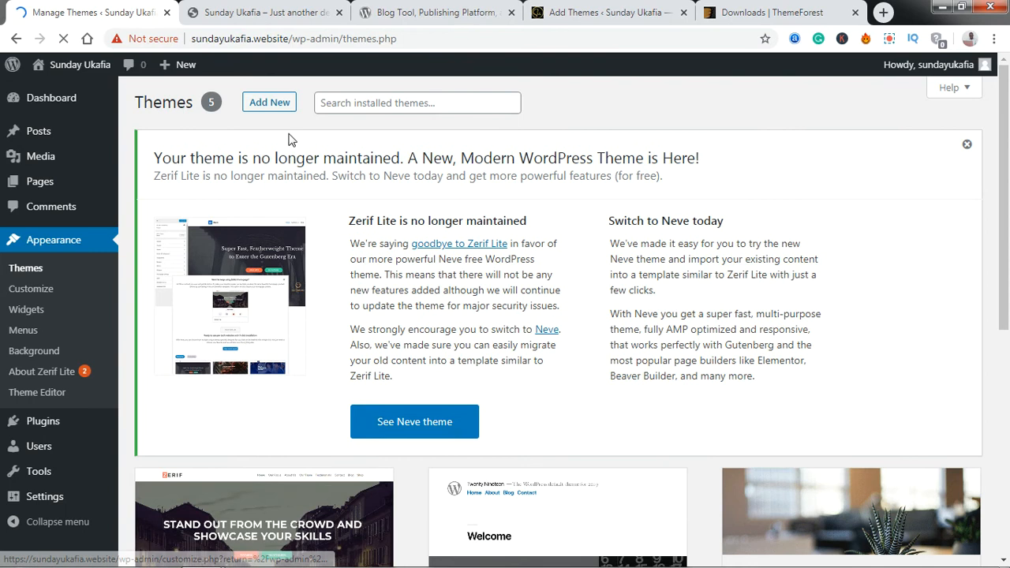
left_click(266, 102)
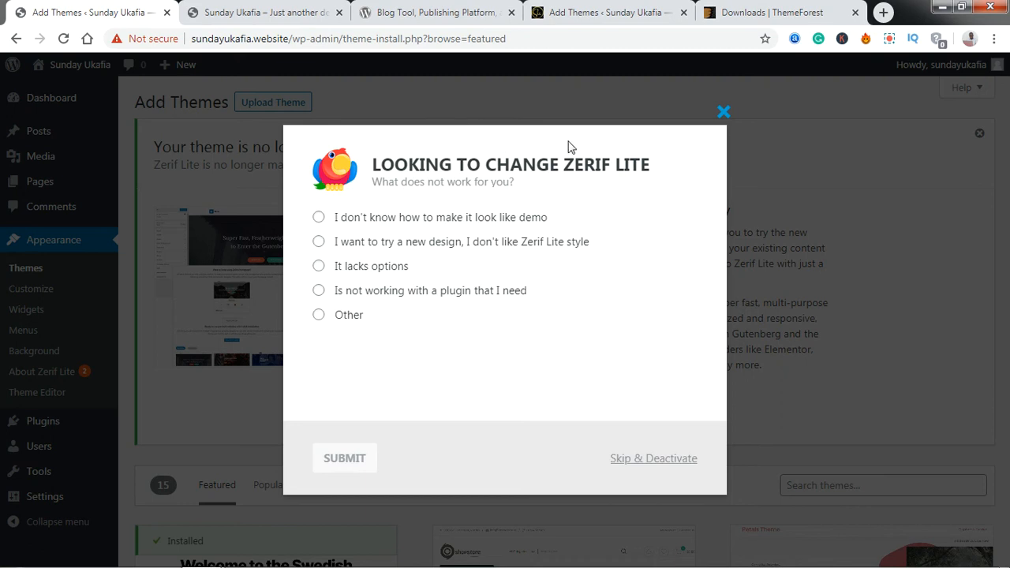
left_click(723, 114)
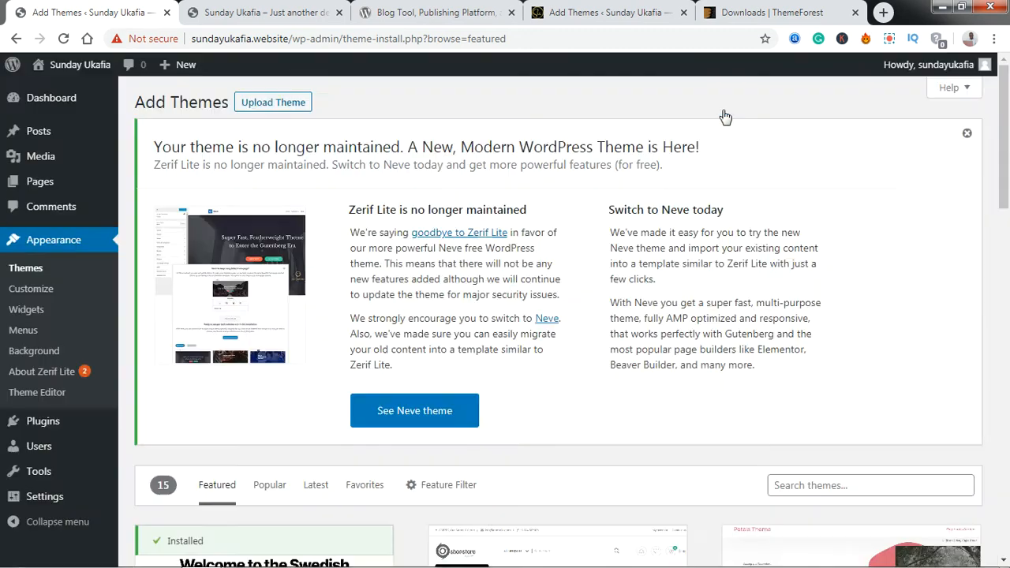
left_click(968, 135)
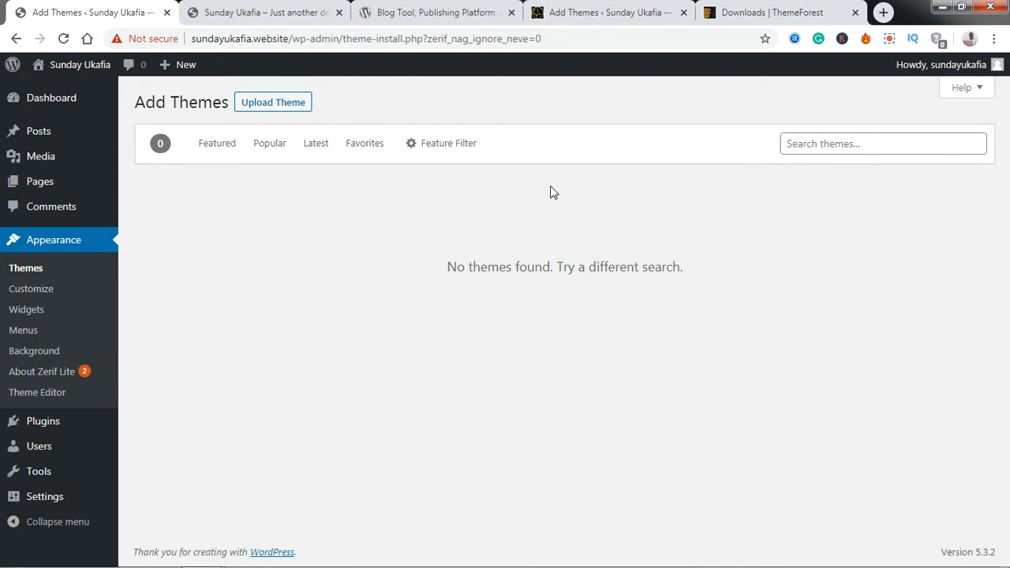
Browse the popular themes and activate the installed ColorMag theme
left_click(269, 144)
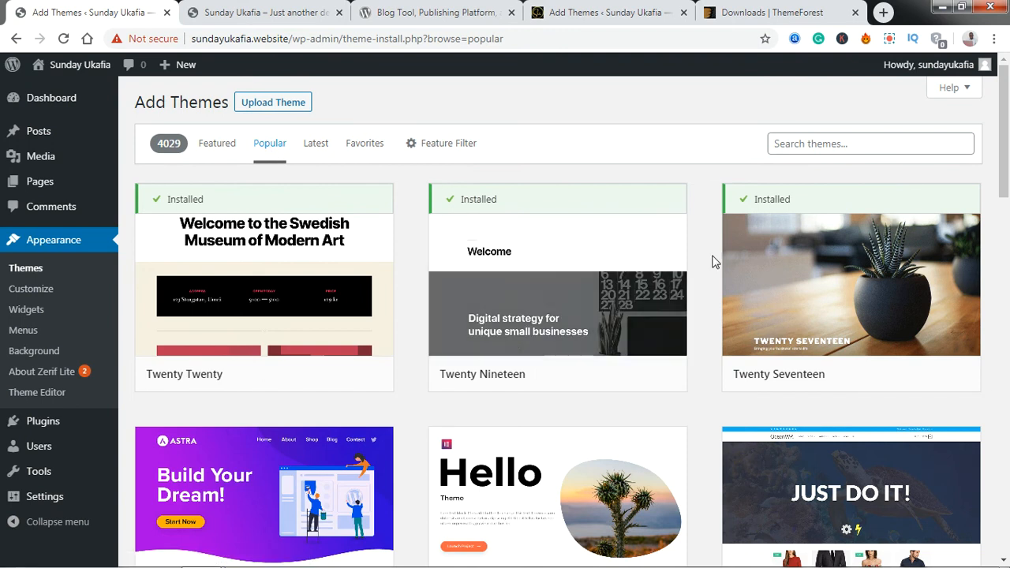
scroll(1008, 150, "down", 5)
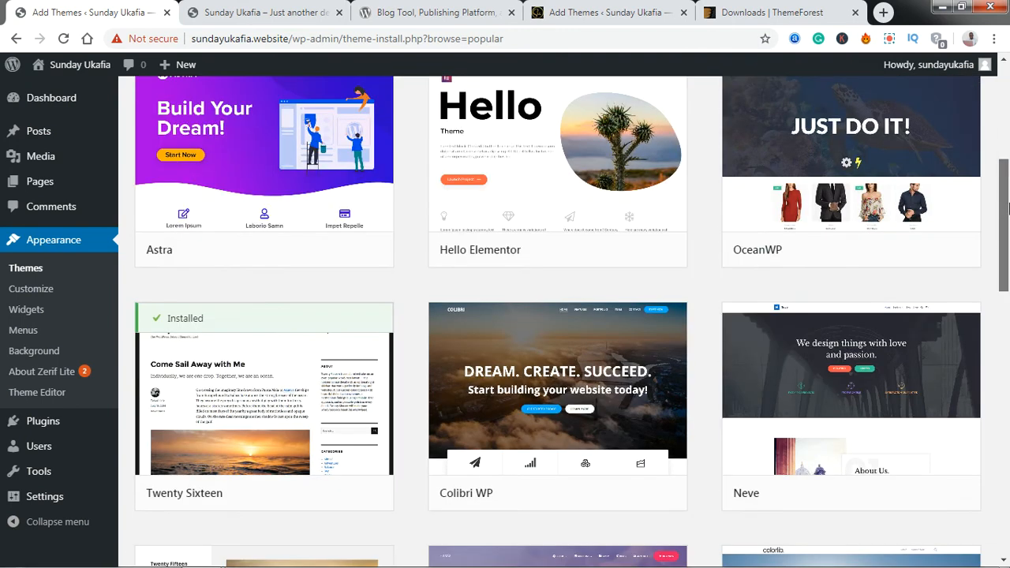
scroll(1007, 209, "down", 1)
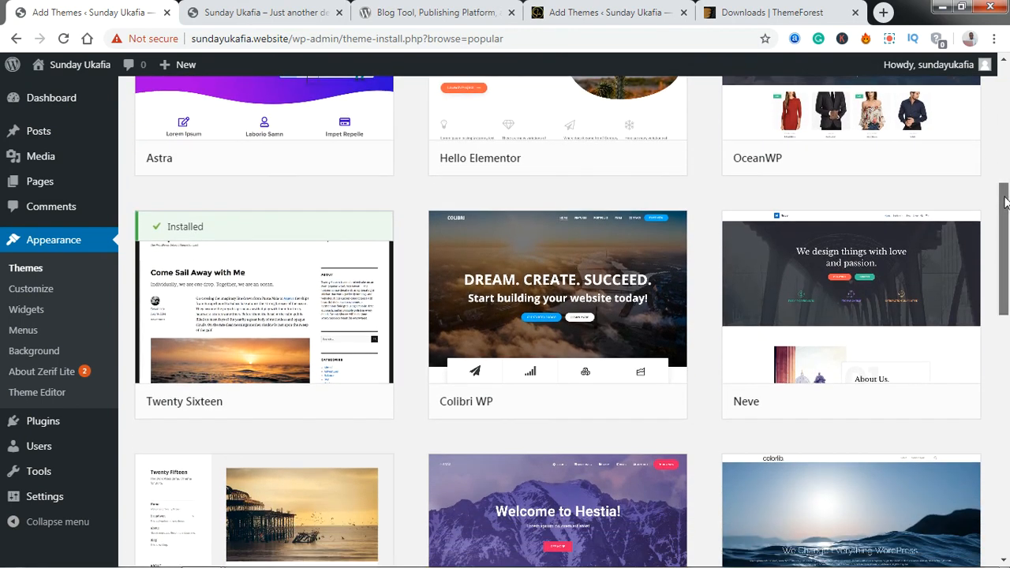
left_click_drag(1004, 204, 1003, 225)
scroll(998, 252, "down", 6)
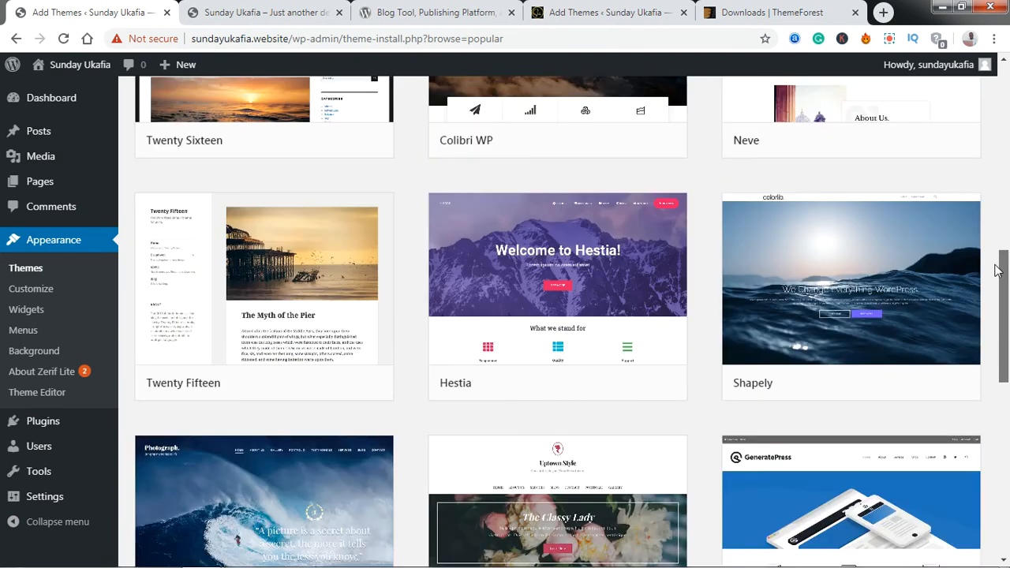
scroll(996, 316, "down", 3)
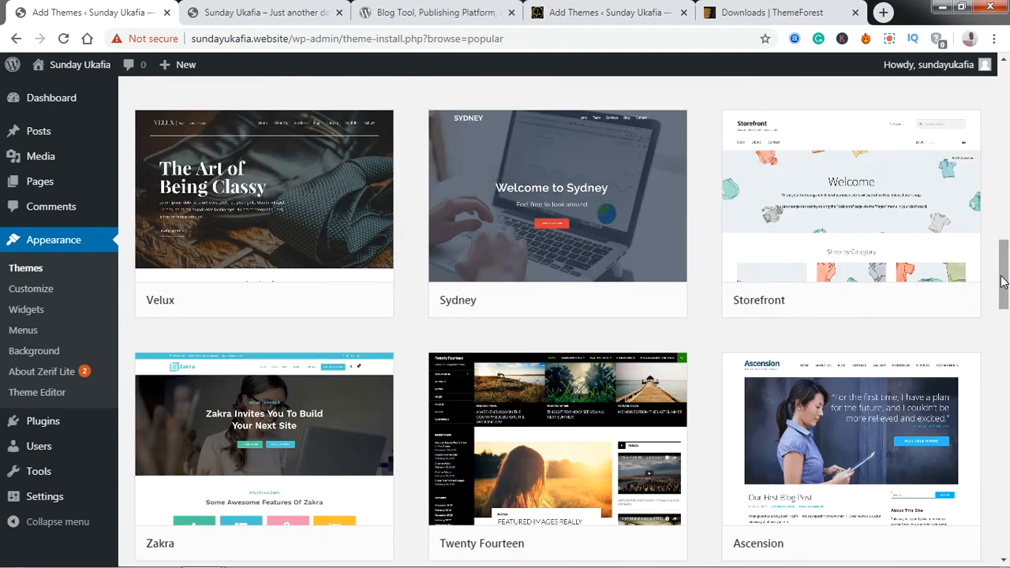
left_click_drag(1004, 267, 971, 441)
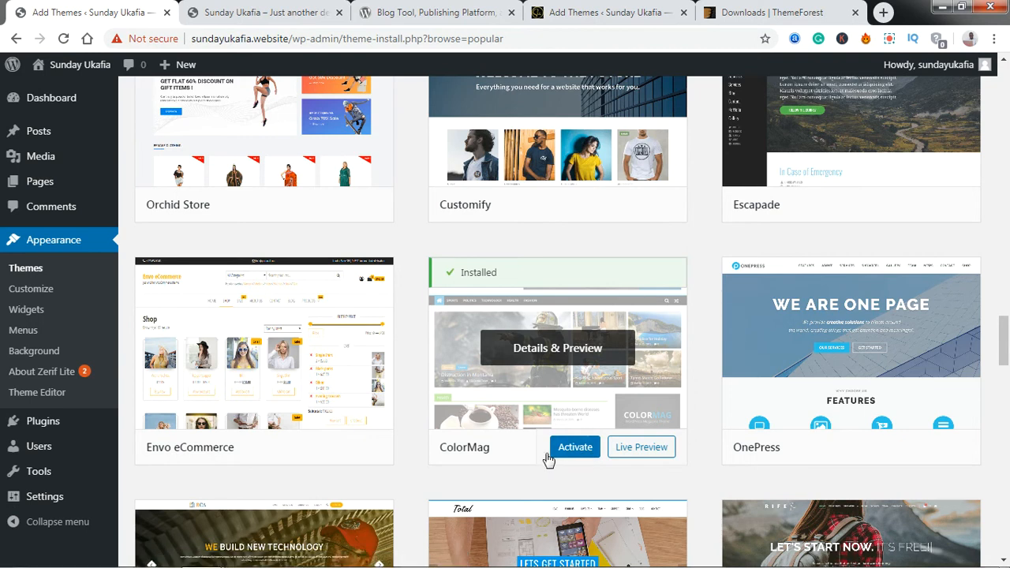
left_click(572, 450)
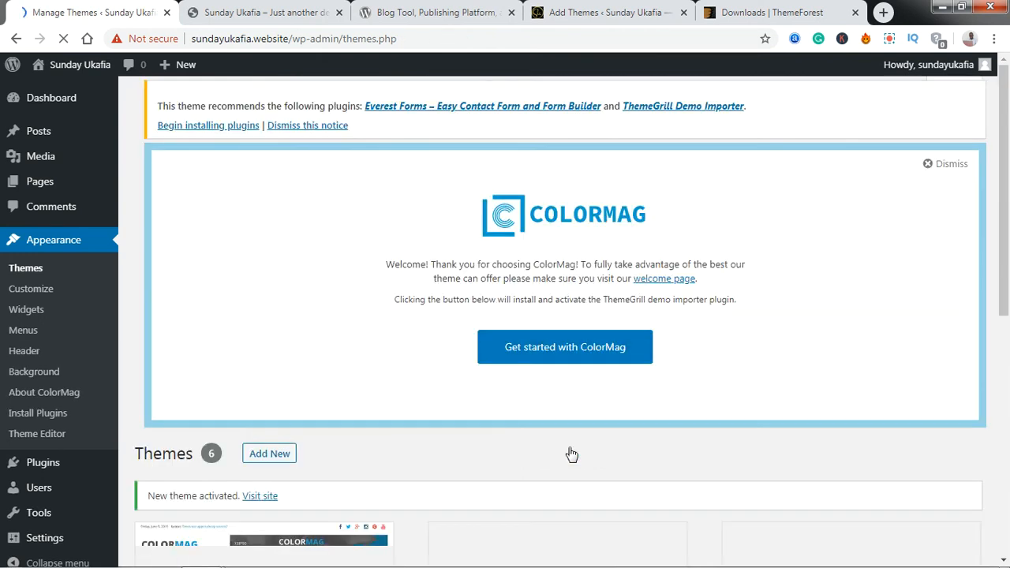
Get started with ColorMag so that its ThemeGrill demo importer plugin is installed and activated
left_click_drag(1008, 130, 1009, 143)
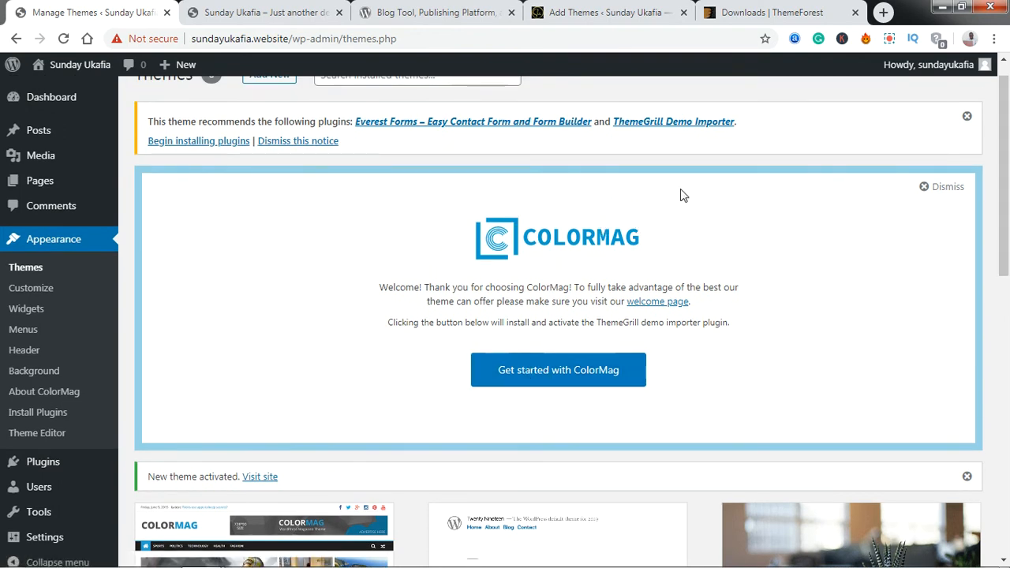
scroll(841, 211, "up", 1)
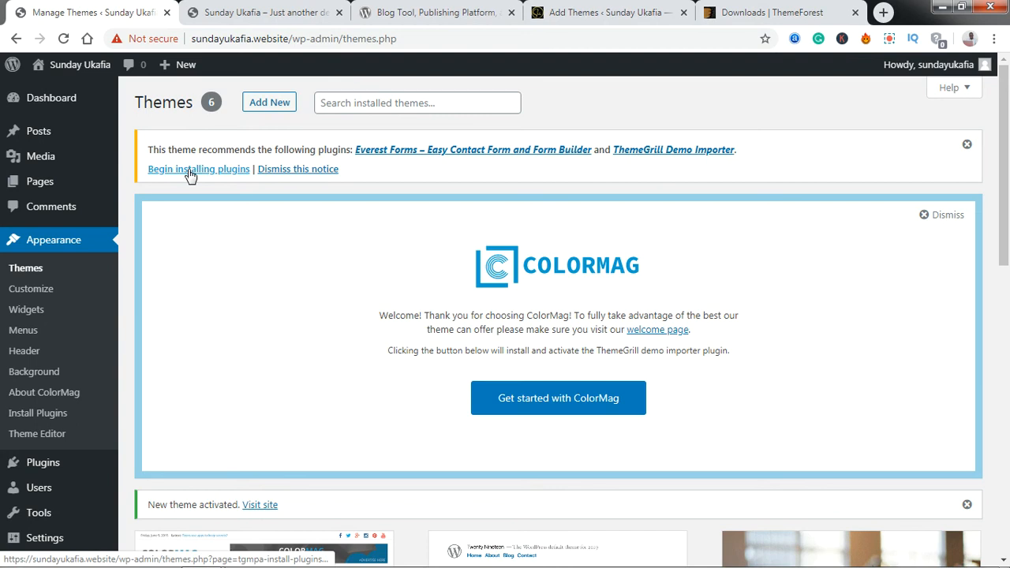
left_click(531, 402)
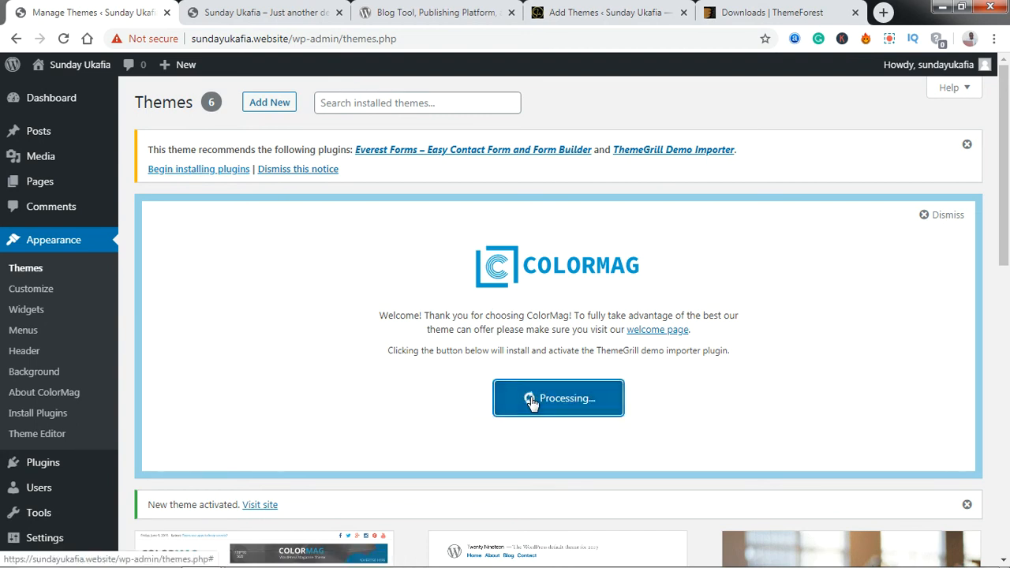
Reload the live home page and look at its design under the ColorMag theme
left_click(247, 14)
left_click(63, 38)
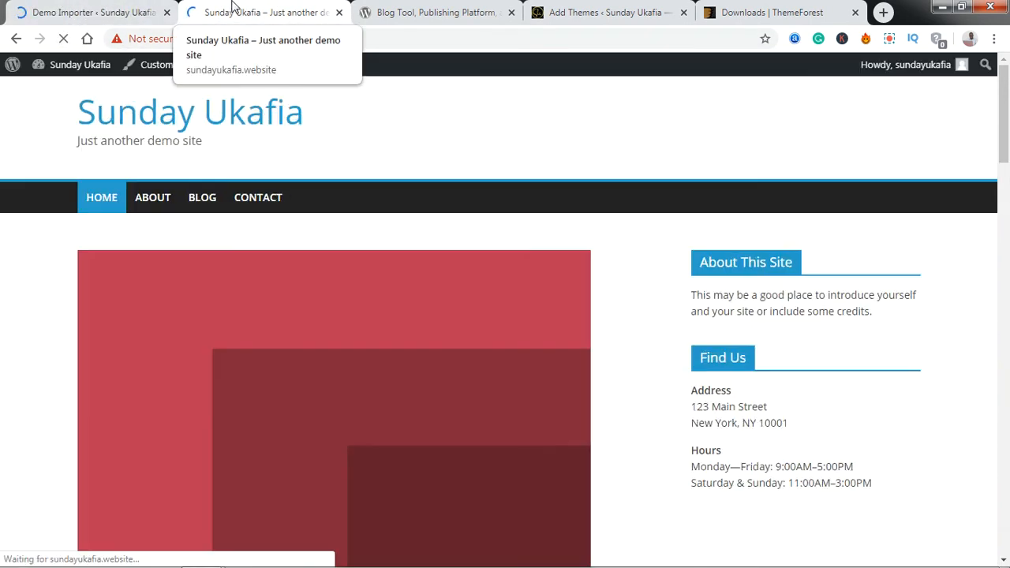
mouse_move(1005, 102)
left_mouse_down()
mouse_move(1006, 505)
mouse_move(1008, 86)
left_mouse_up()
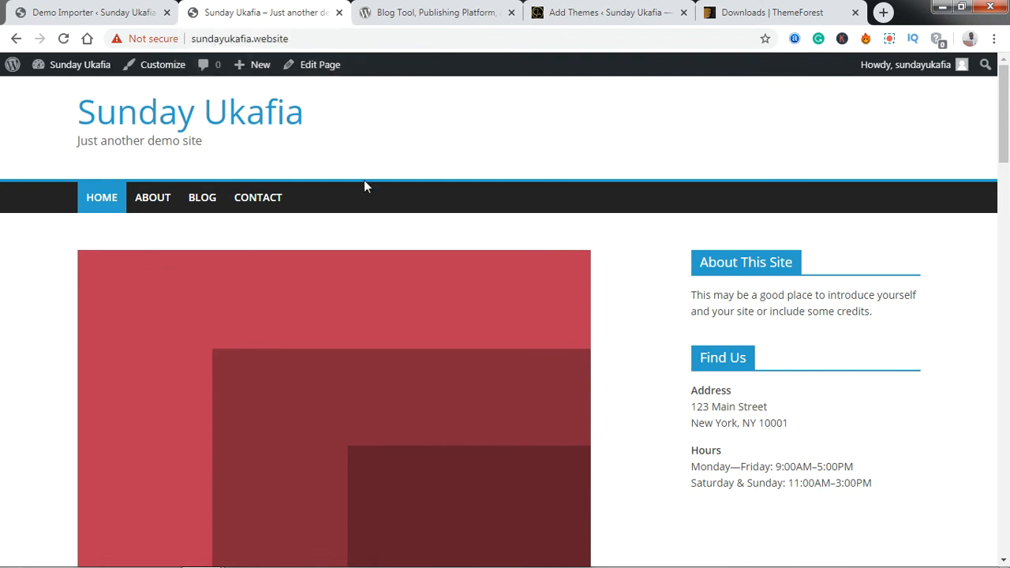
Return to the admin area's Demo Importer and examine which ColorMag demos can be imported and which are Pro
left_click(87, 8)
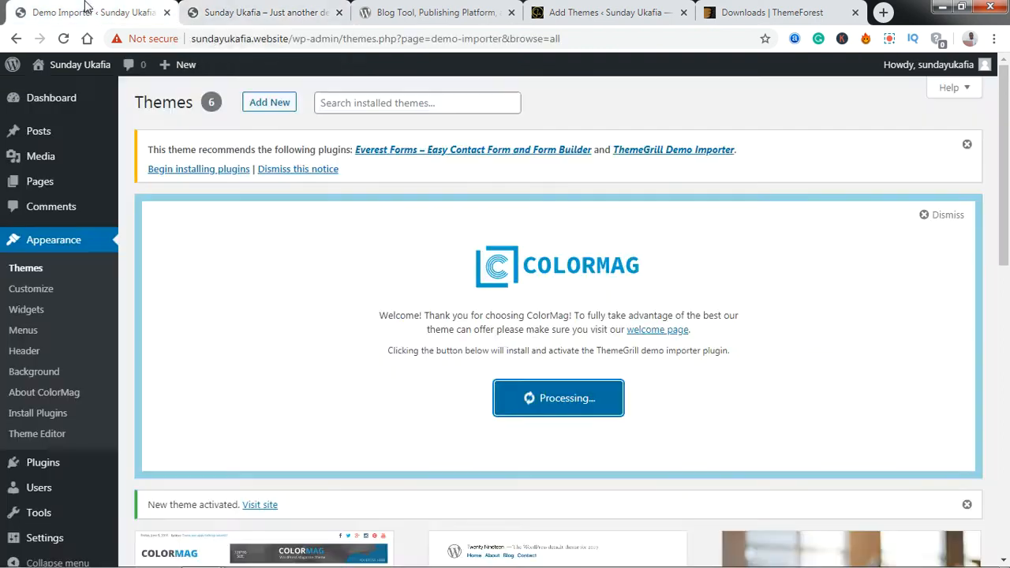
mouse_move(282, 356)
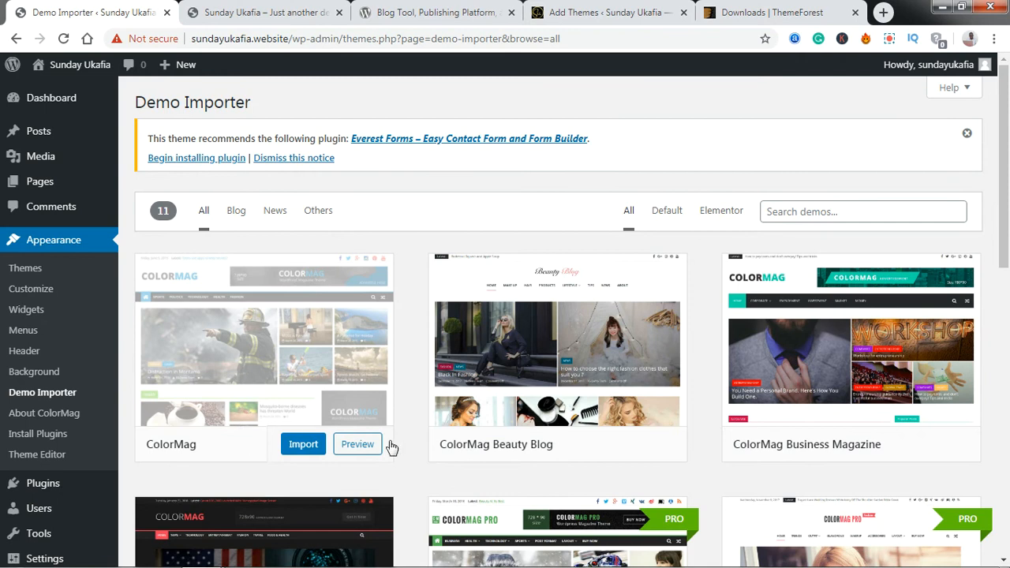
mouse_move(836, 288)
scroll(1008, 336, "down", 5)
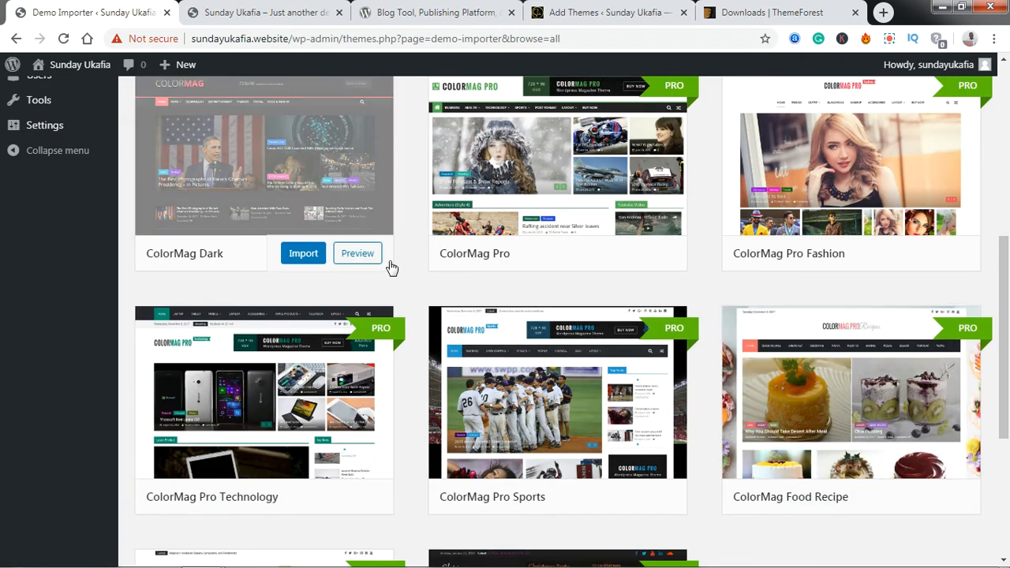
mouse_move(680, 216)
scroll(678, 224, "up", 2)
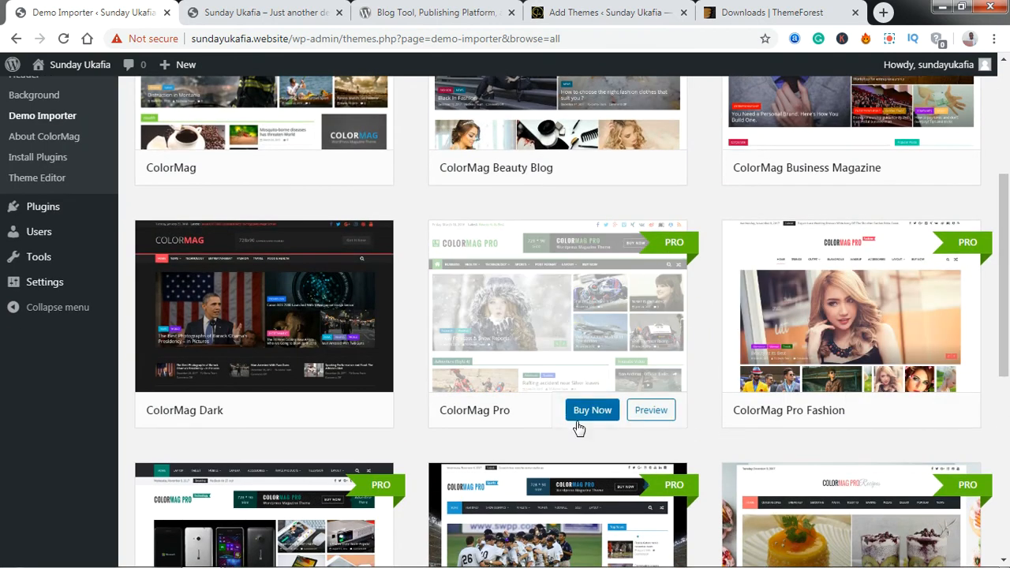
scroll(1009, 325, "up", 2)
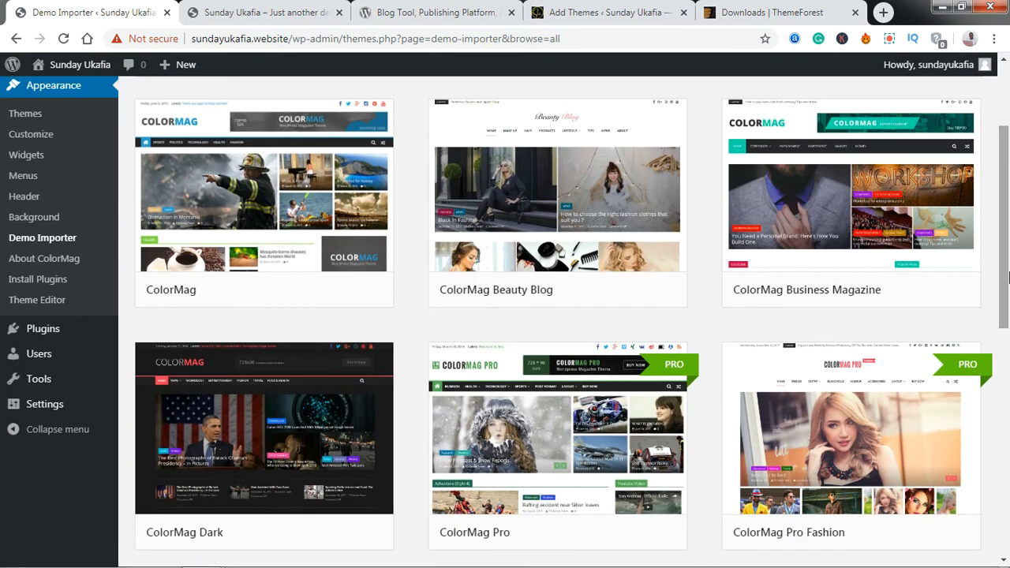
mouse_move(903, 251)
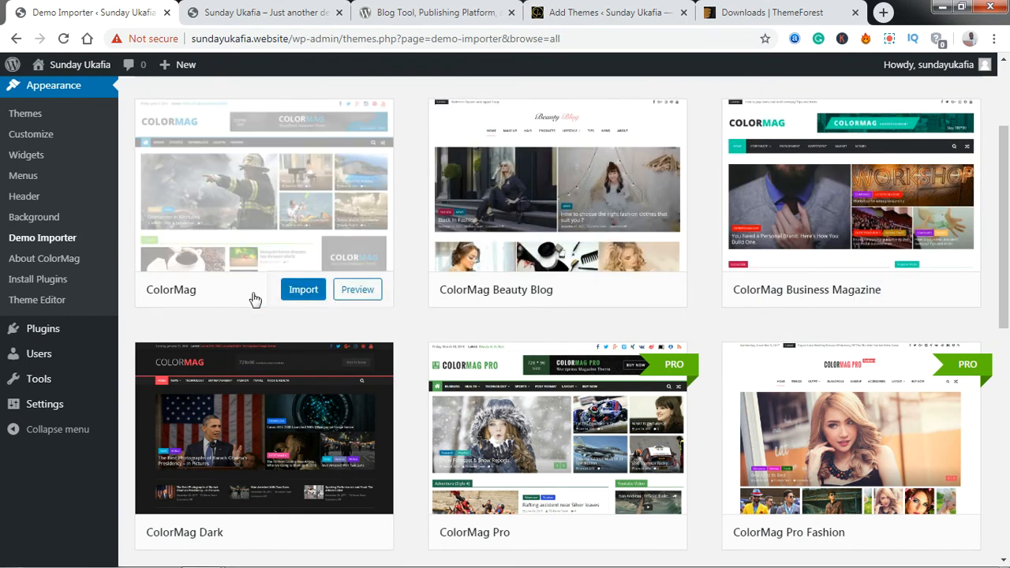
mouse_move(903, 276)
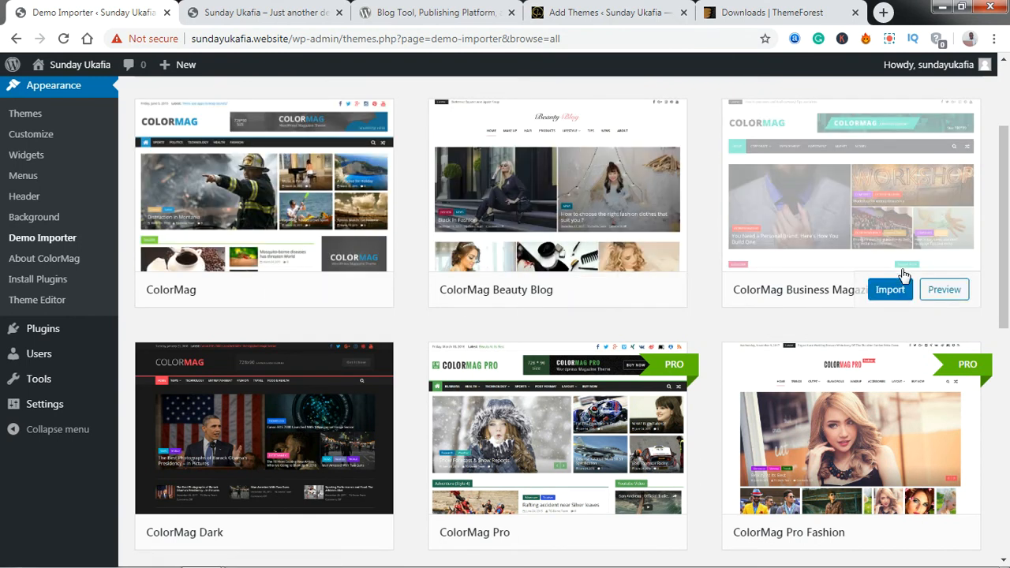
scroll(1008, 264, "down", 1)
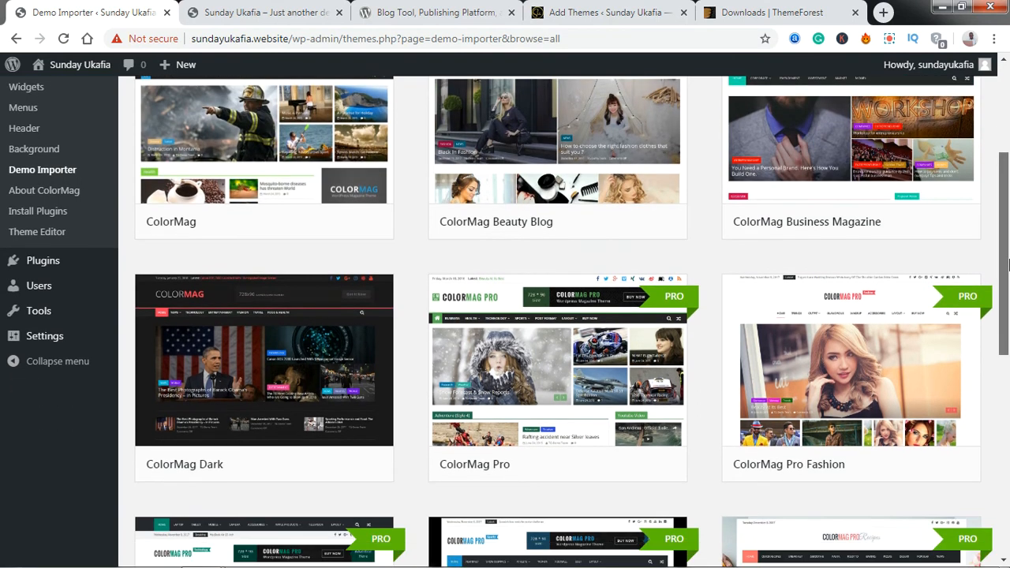
scroll(1008, 264, "up", 1)
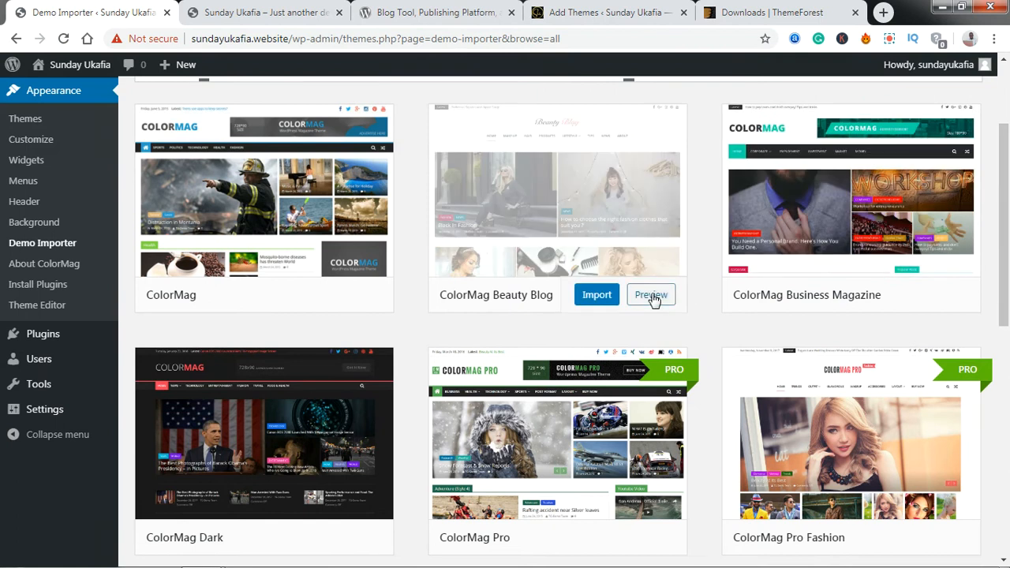
Preview the ColorMag Beauty Blog demo, look over its home page, and close the preview
left_click(651, 298)
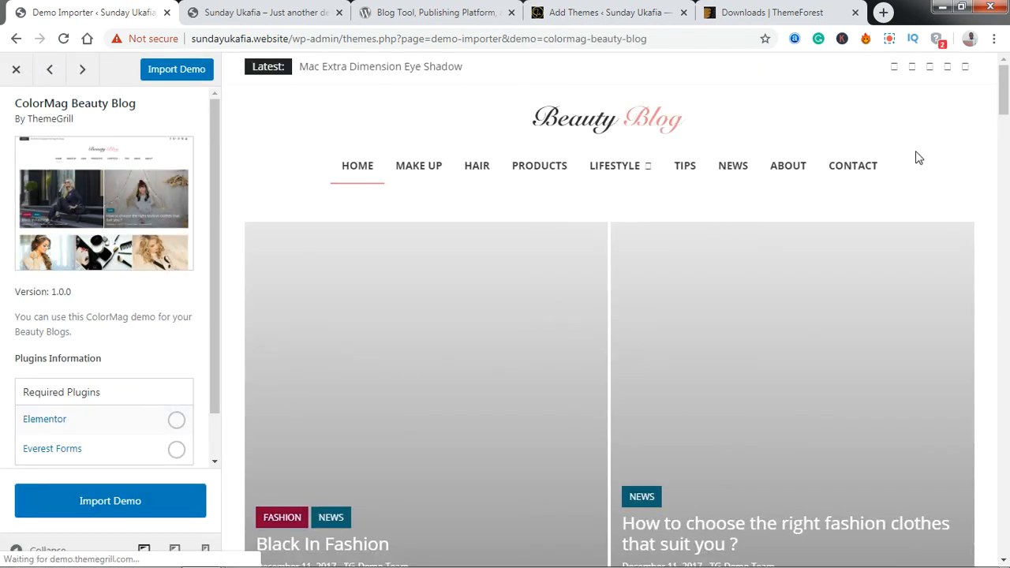
left_click_drag(1004, 118, 1005, 49)
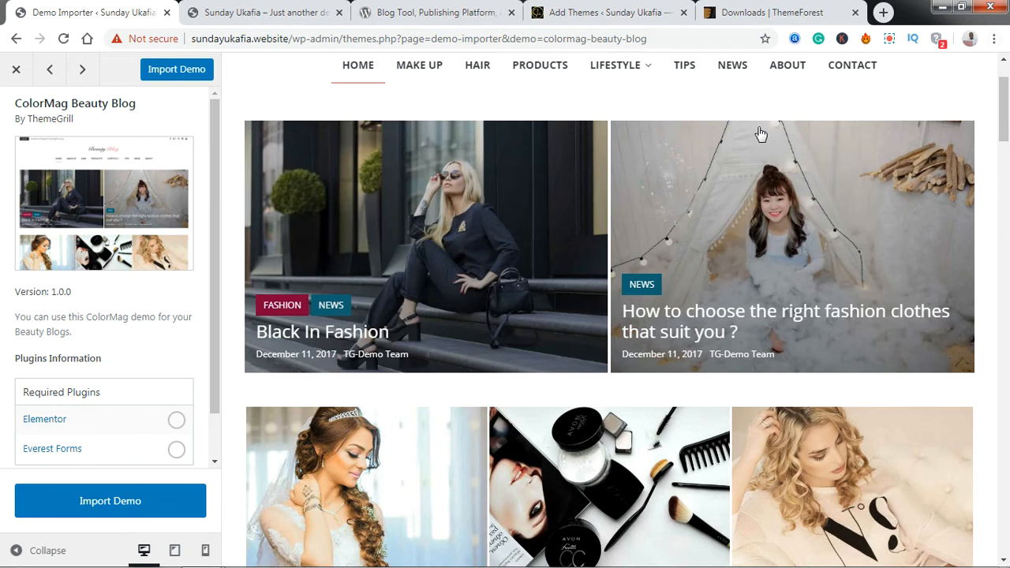
left_click(16, 71)
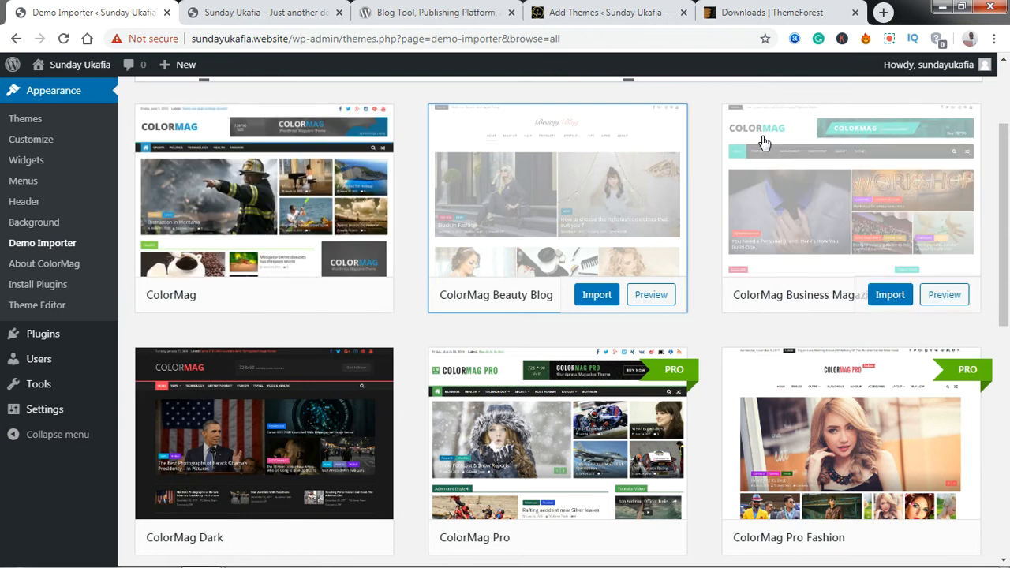
Import the ColorMag Beauty Blog demo and confirm the demo data import
left_click(596, 295)
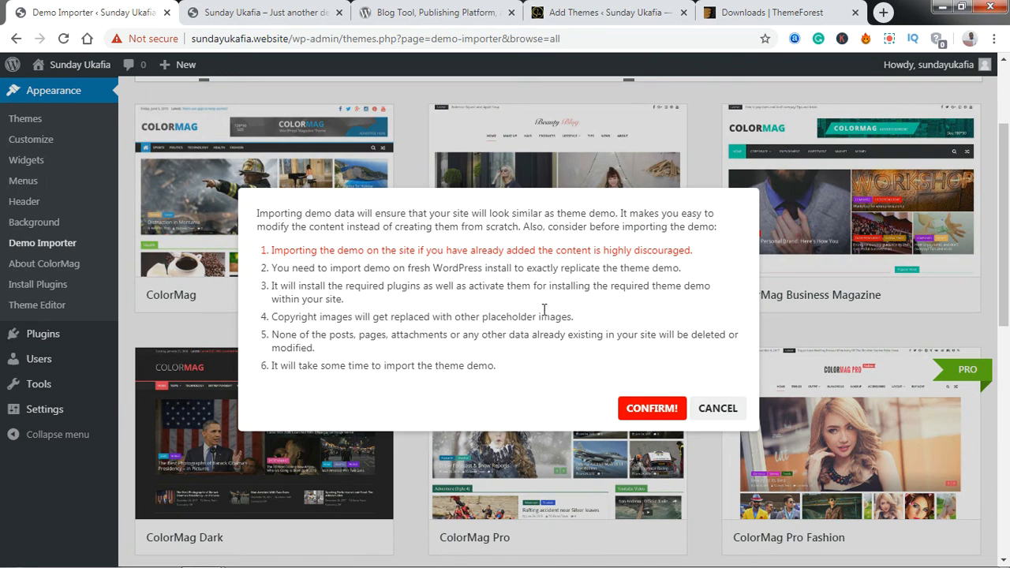
left_click(653, 408)
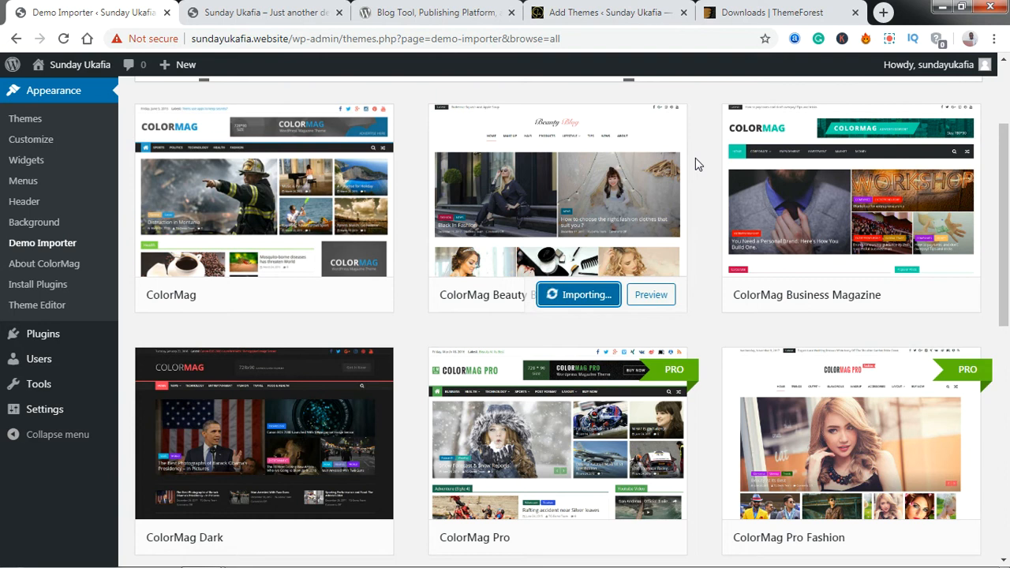
scroll(1008, 175, "up", 2)
left_click_drag(1008, 175, 1008, 194)
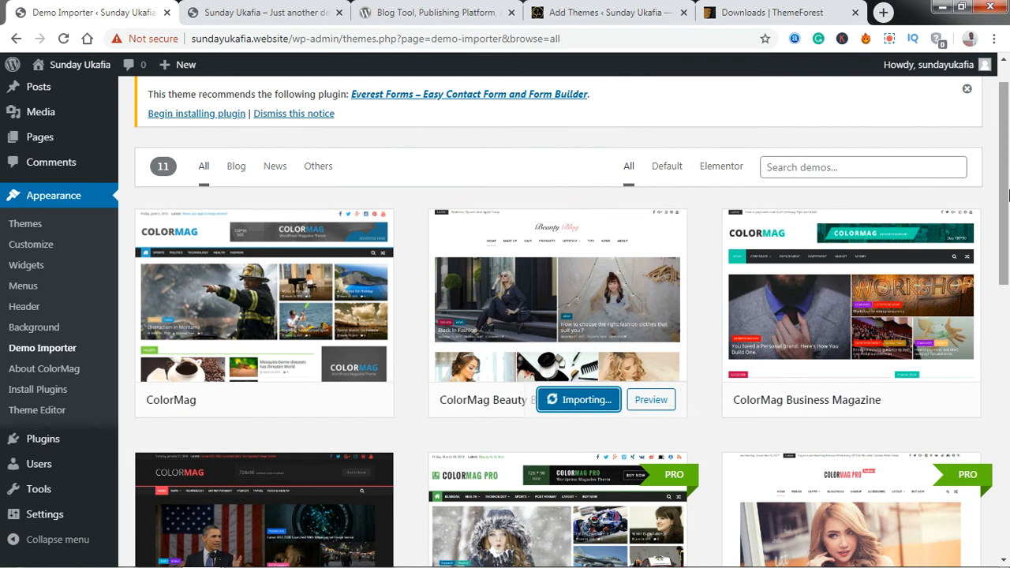
left_click_drag(343, 39, 608, 83)
key("BackSpace")
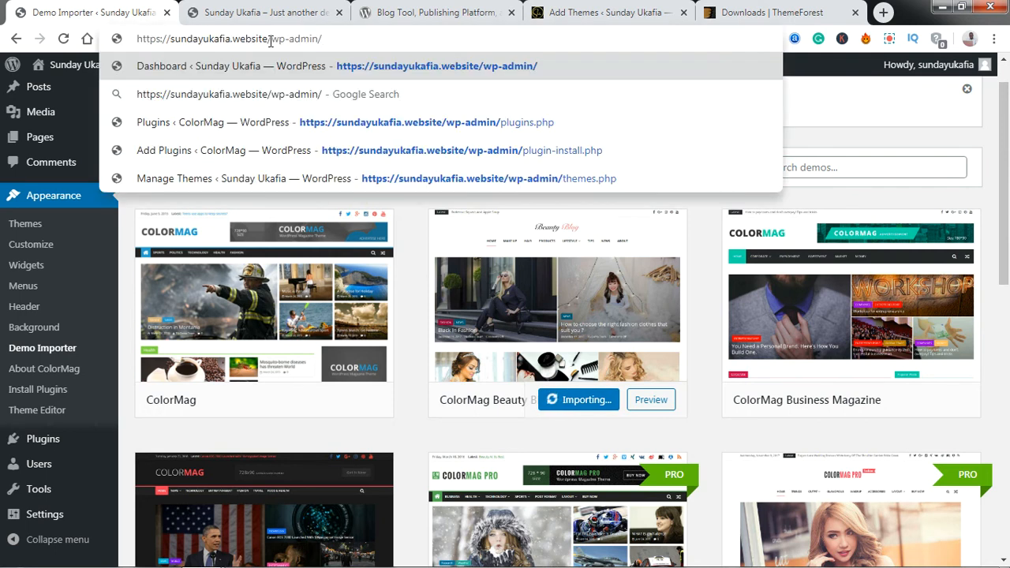
left_click(795, 119)
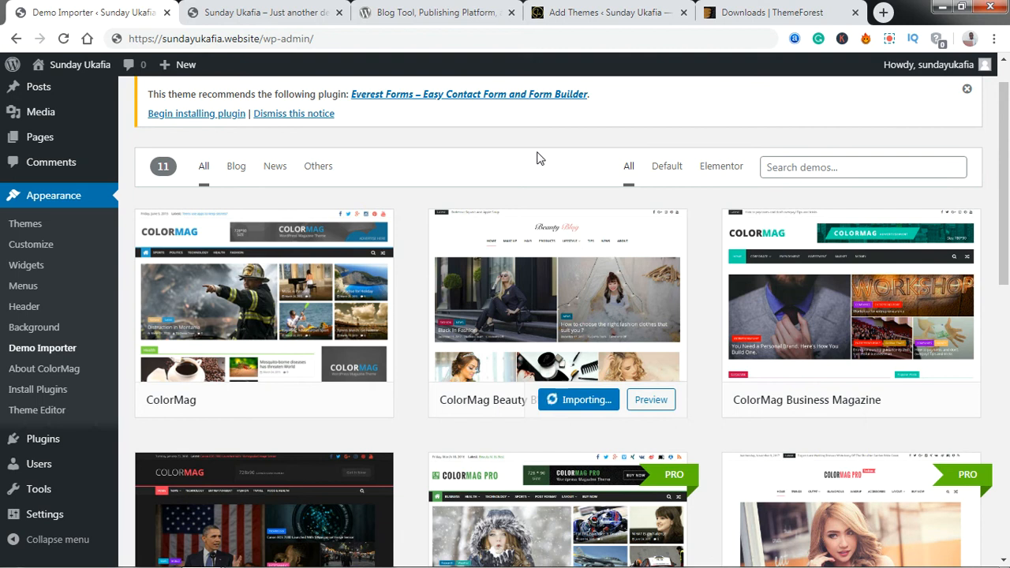
scroll(946, 201, "up", 1)
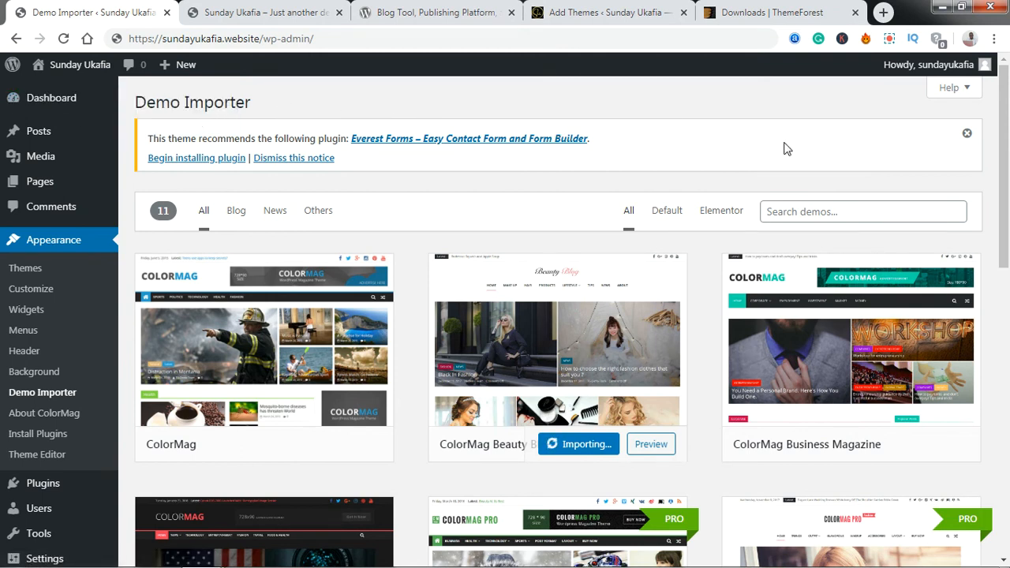
scroll(1007, 131, "down", 1)
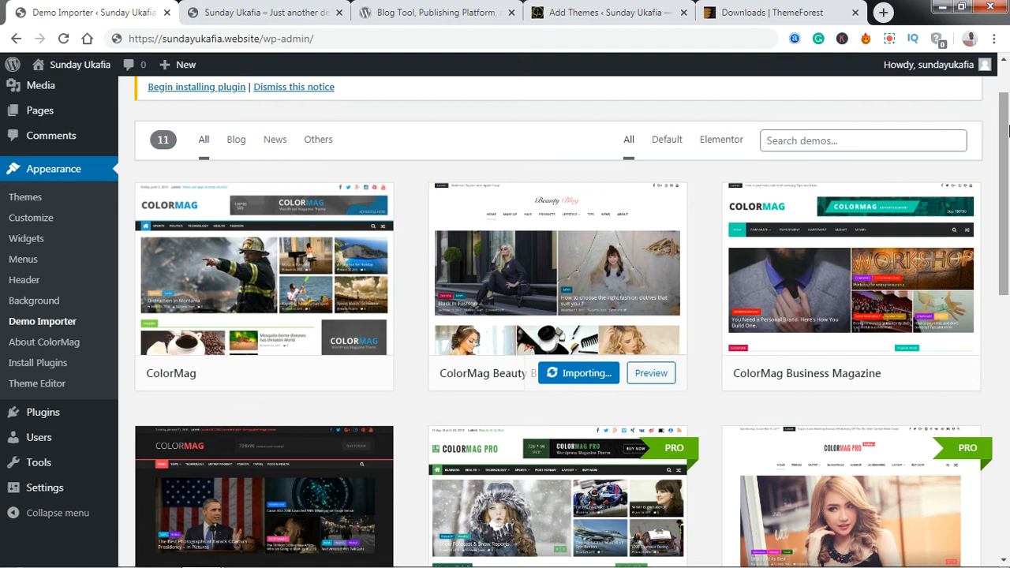
left_click_drag(1008, 163, 1007, 138)
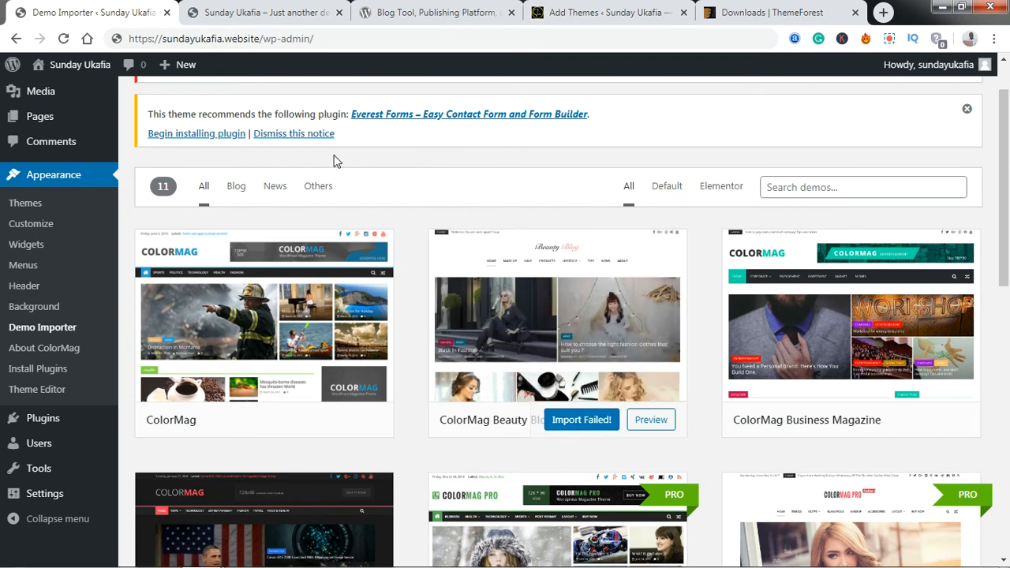
Reload the live home page and check the imported Beauty Blog design and its navigation menu
left_click(255, 9)
left_click(63, 37)
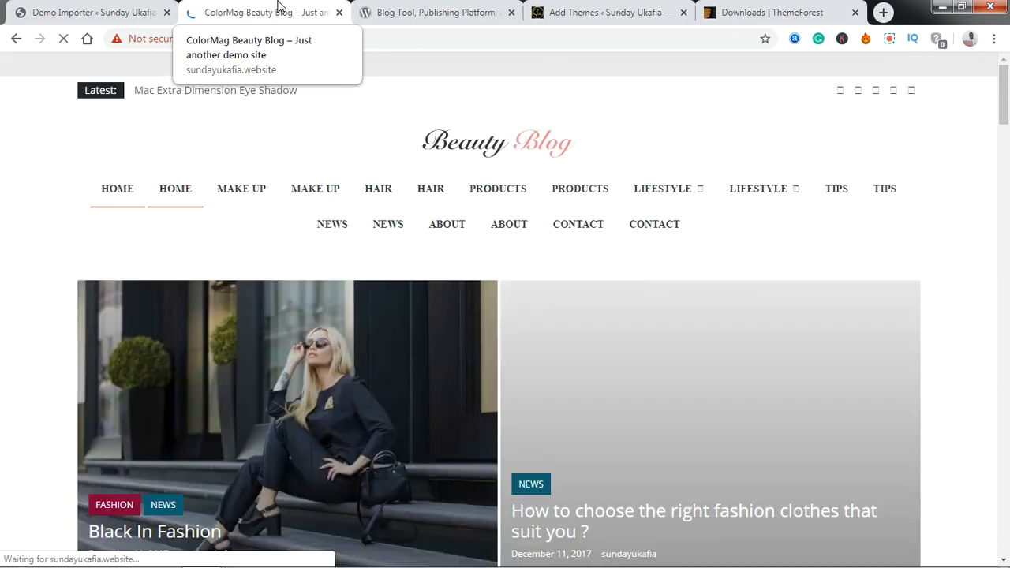
left_click_drag(1005, 106, 1007, 75)
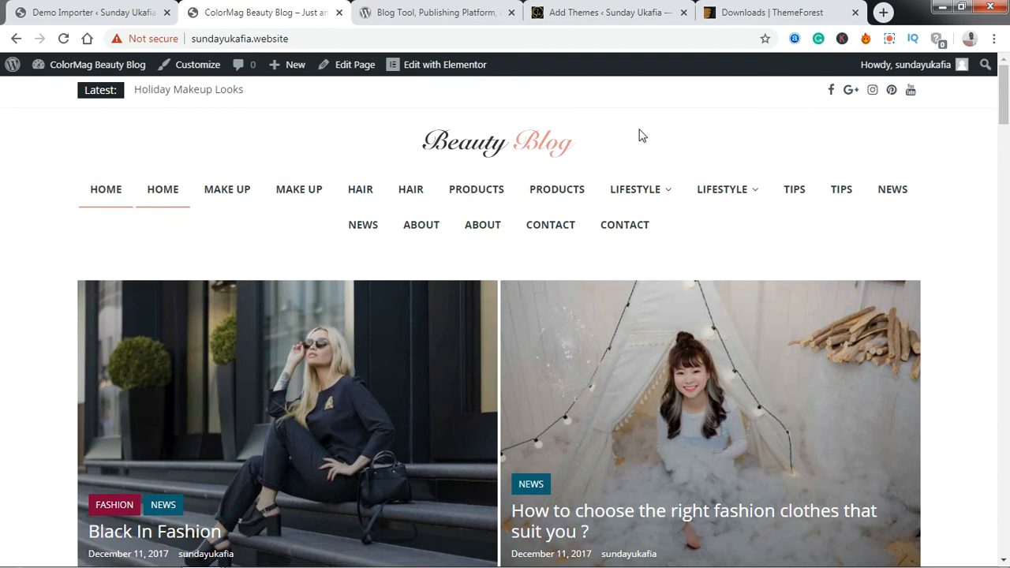
left_click_drag(1003, 115, 1002, 83)
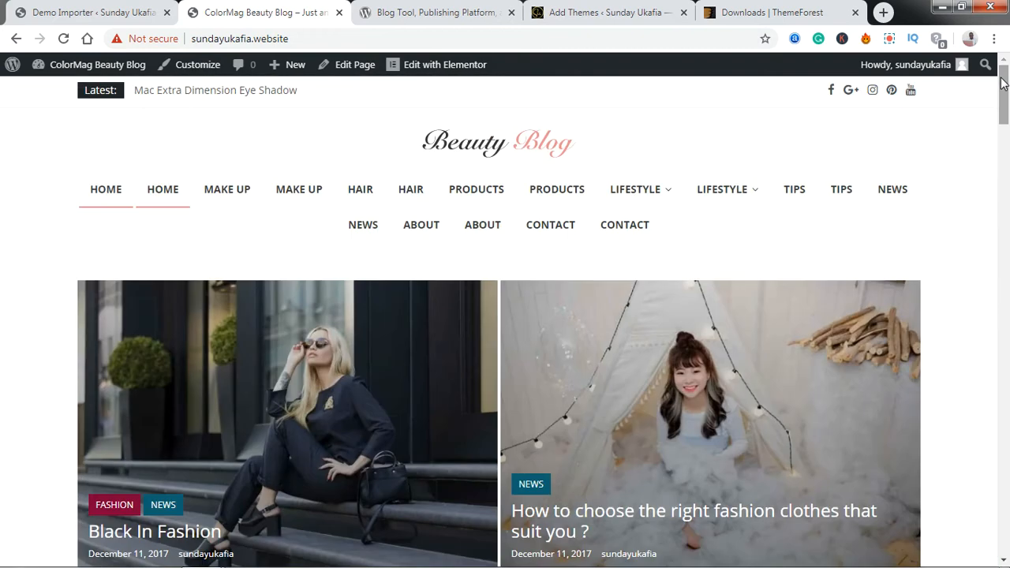
Open the Add Themes page in the site's admin area and show its form for uploading a .zip theme
left_click(120, 8)
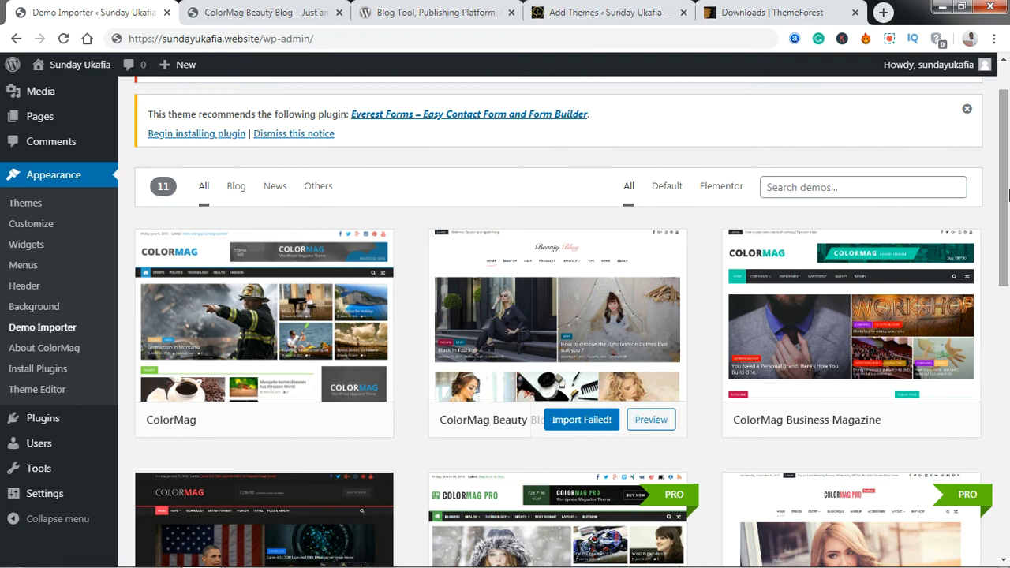
scroll(984, 201, "up", 1)
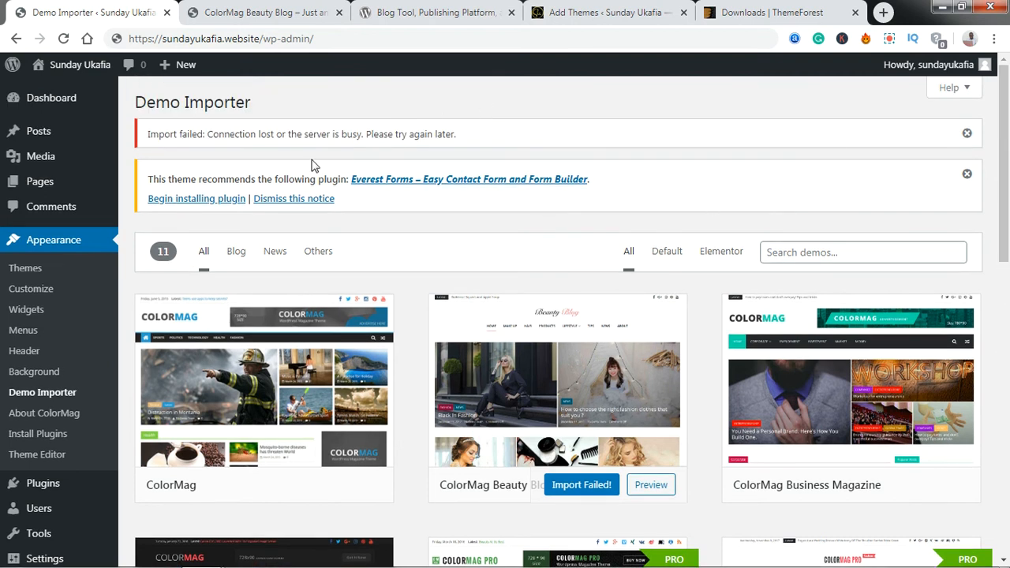
left_click(27, 272)
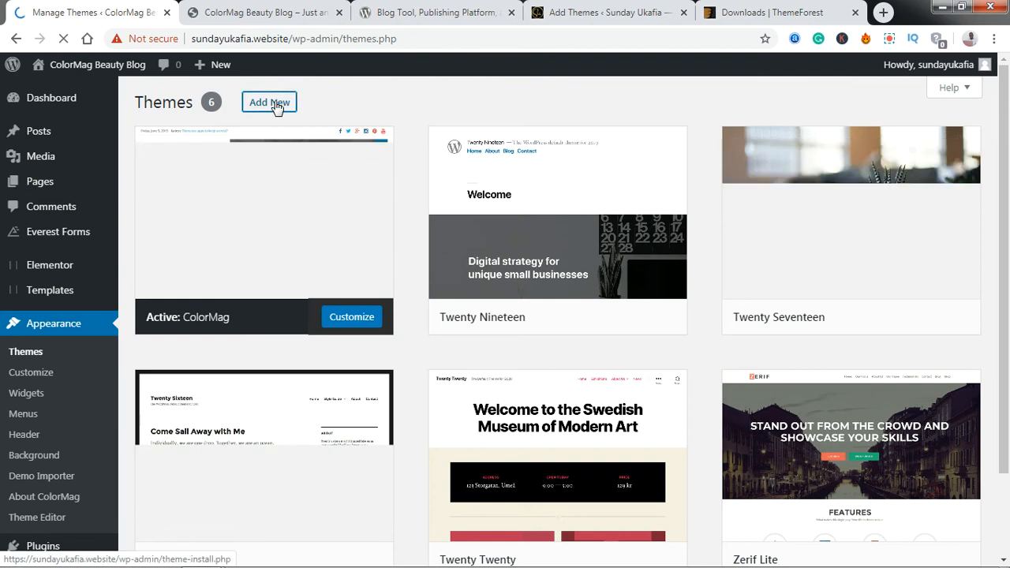
left_click(276, 107)
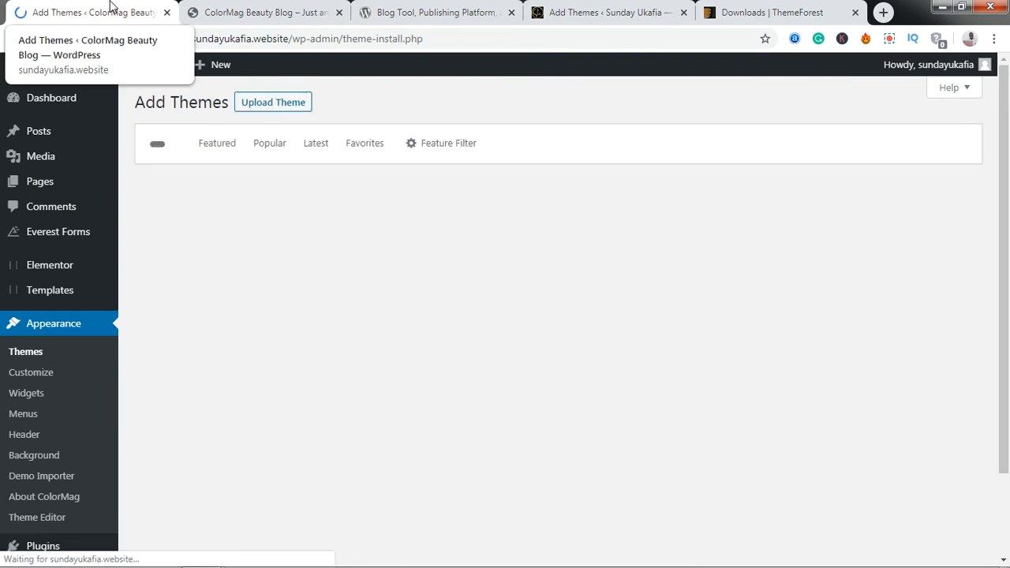
left_click_drag(110, 6, 451, 7)
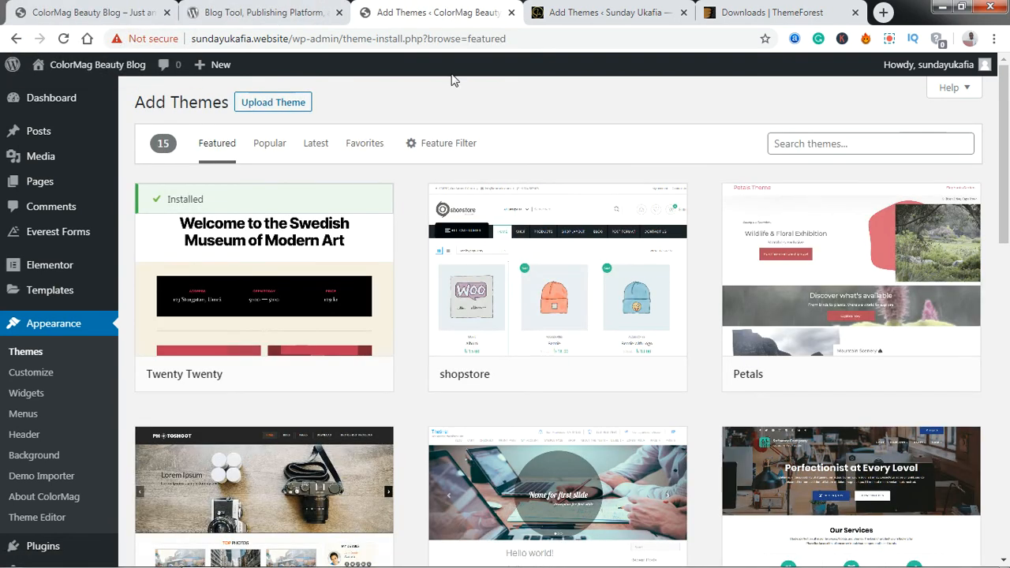
left_click(286, 105)
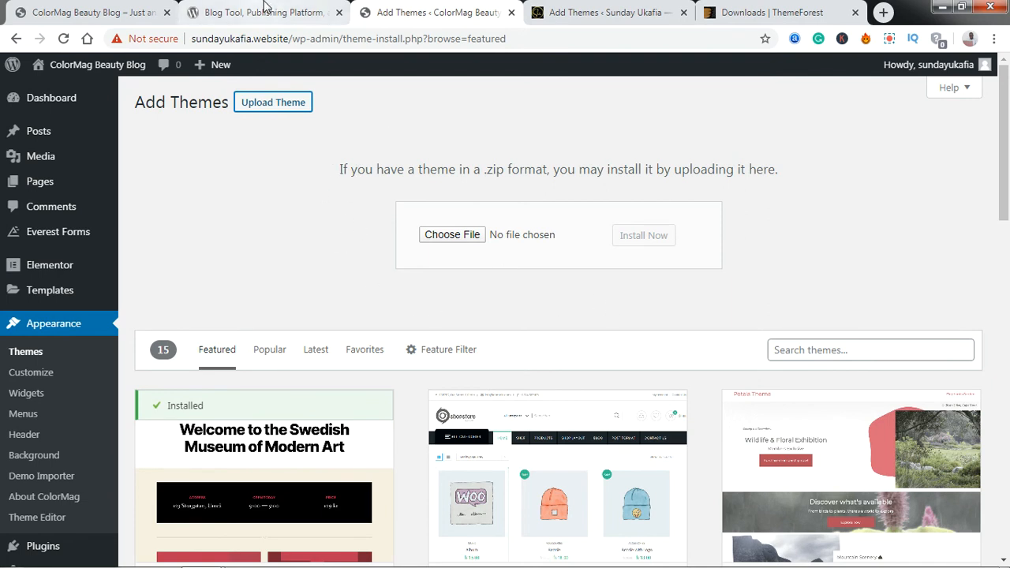
Open the WordPress.org Theme Directory and compare its theme listing with the site's Add Themes page
left_click(263, 11)
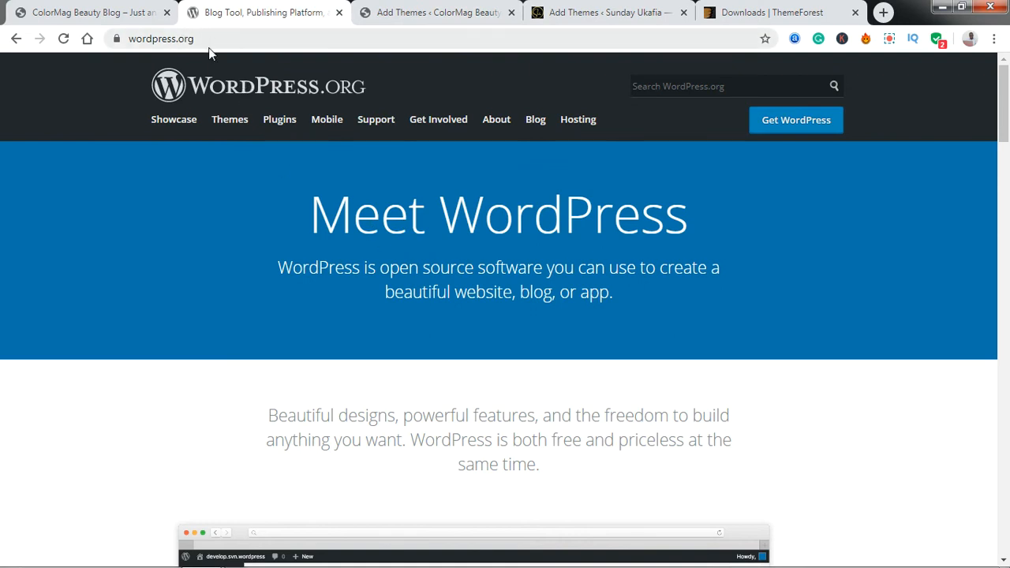
left_click(232, 119)
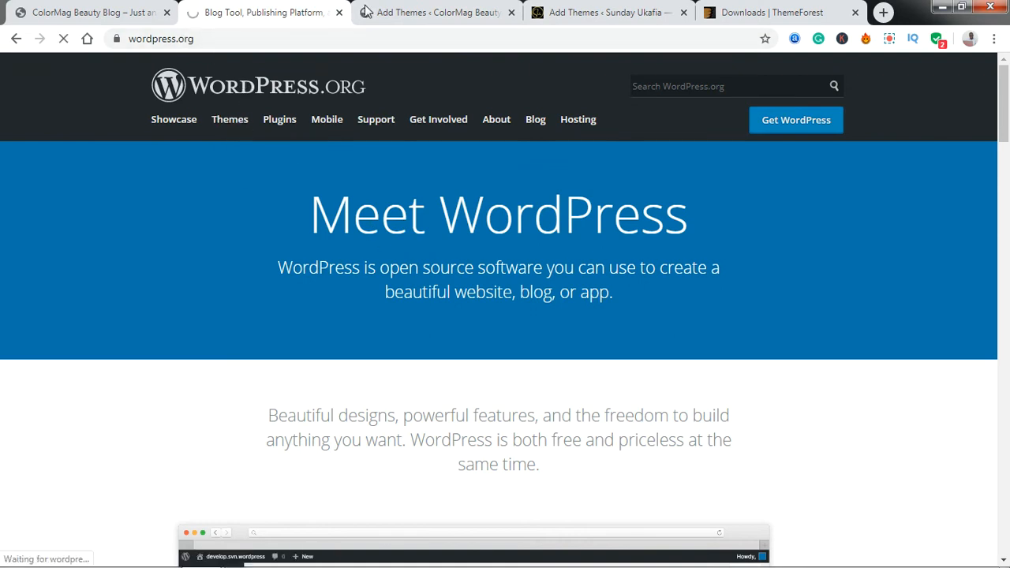
left_click(409, 11)
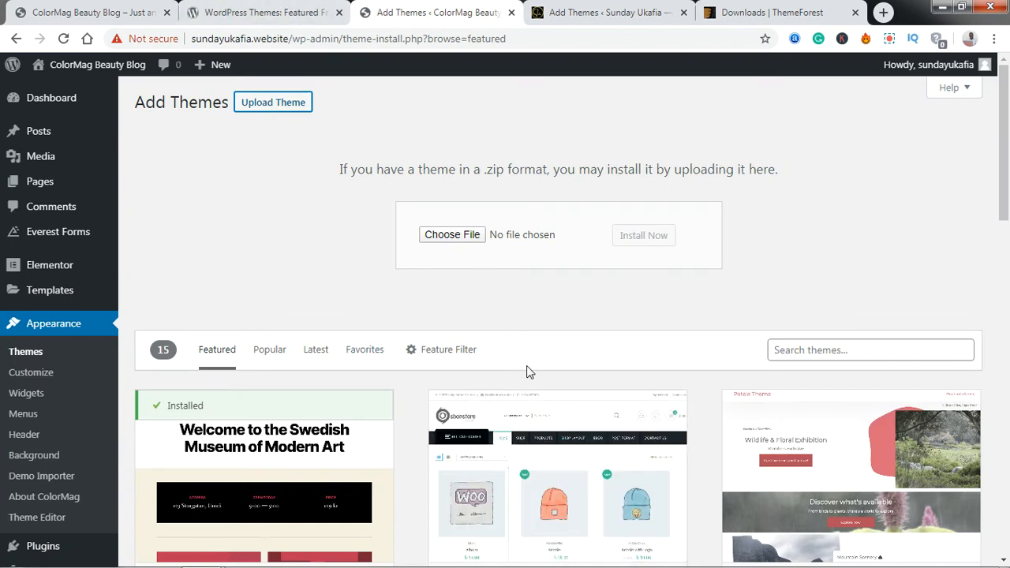
left_click(288, 11)
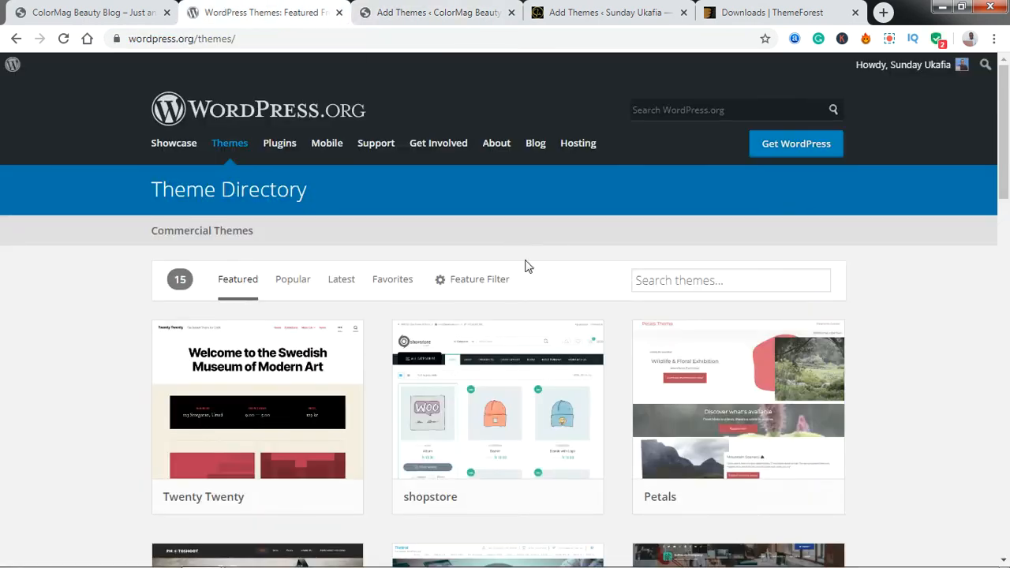
mouse_move(1003, 158)
left_mouse_down()
mouse_move(1007, 354)
mouse_move(1007, 164)
left_mouse_up()
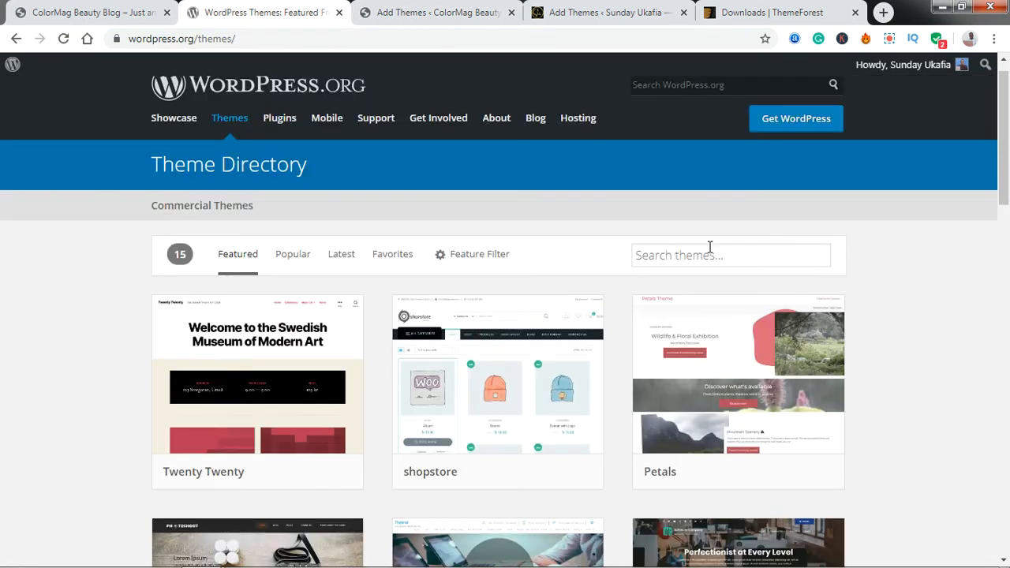
left_click(384, 9)
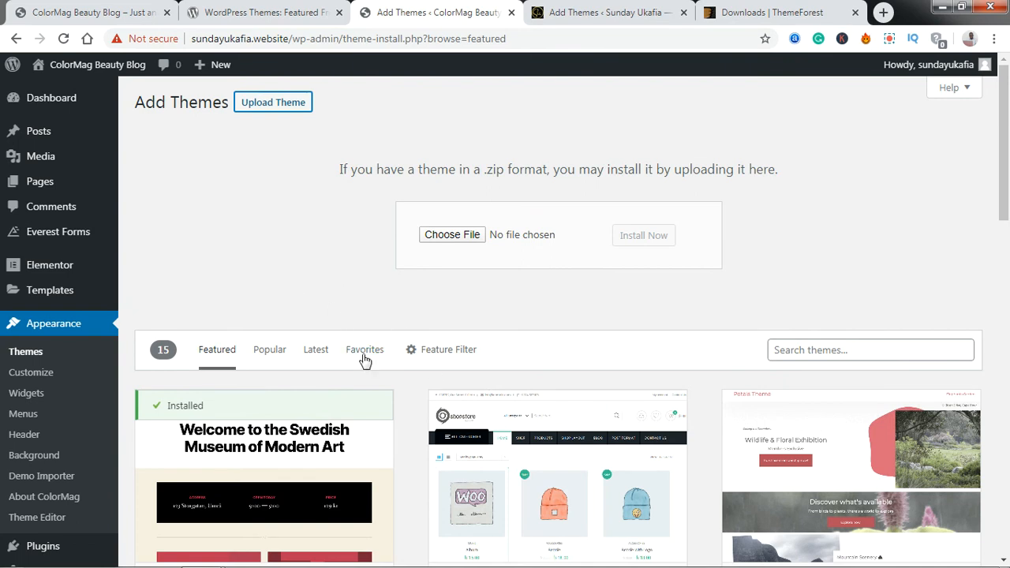
left_click(286, 10)
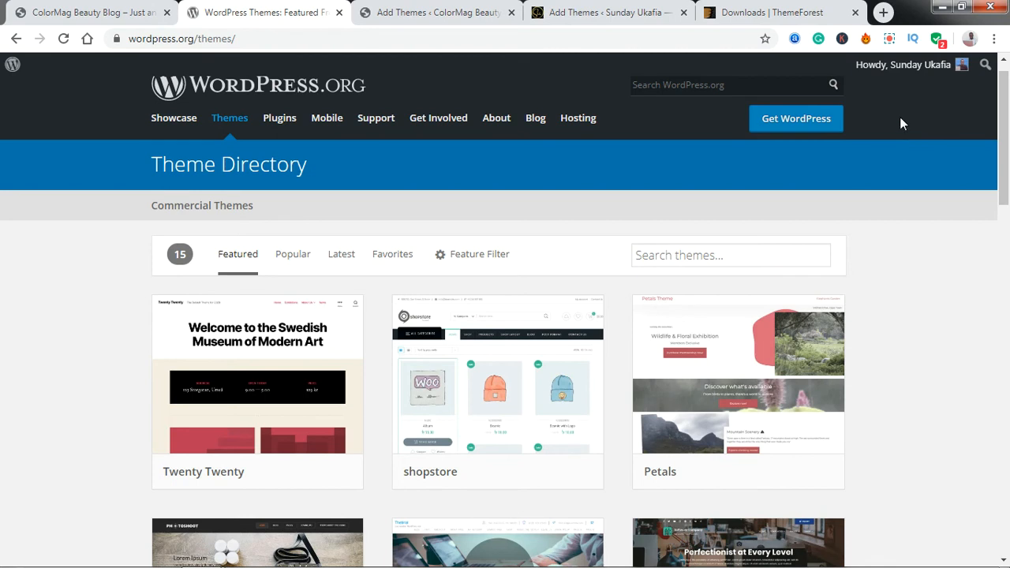
Open the Twenty Twenty theme's details in the WordPress.org Theme Directory and mark it as a favorite
scroll(899, 115, "up", 1)
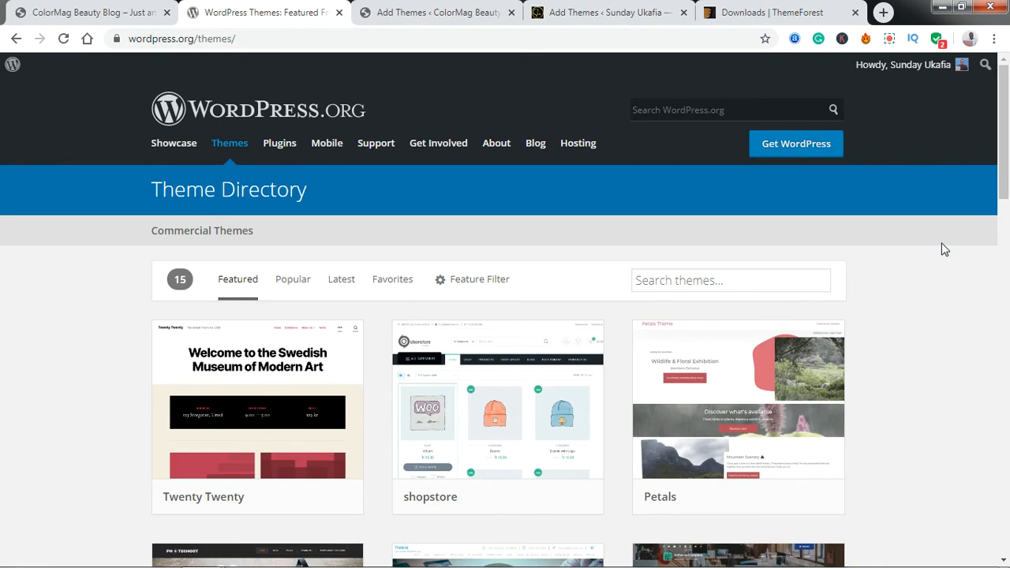
left_click(1008, 249)
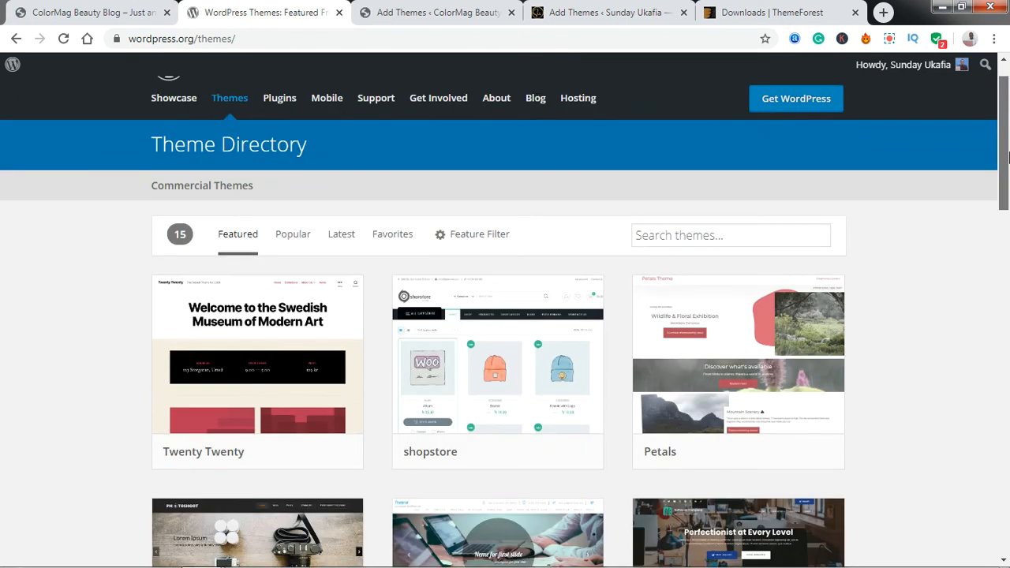
left_click_drag(1008, 249, 1006, 149)
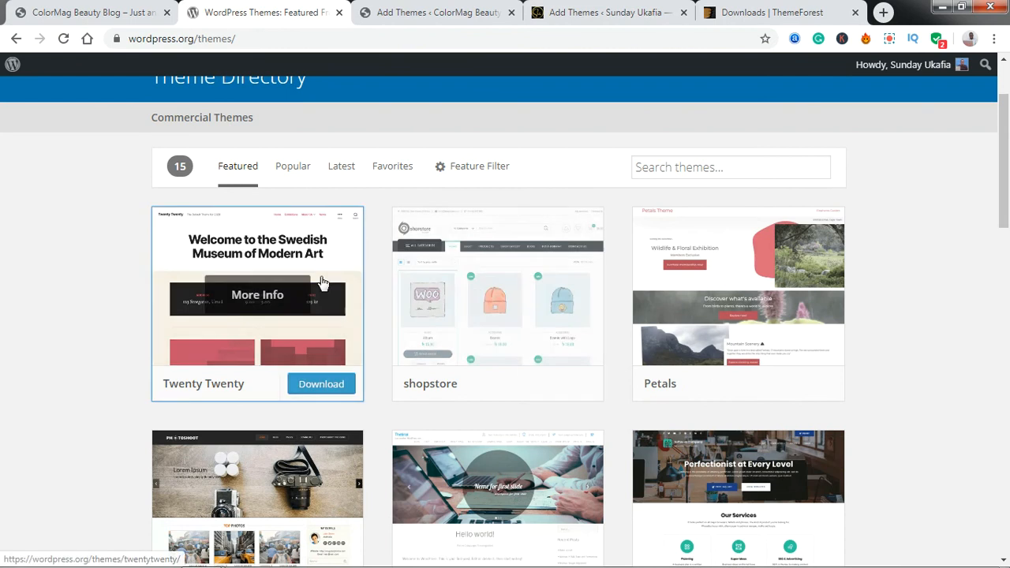
left_click(292, 265)
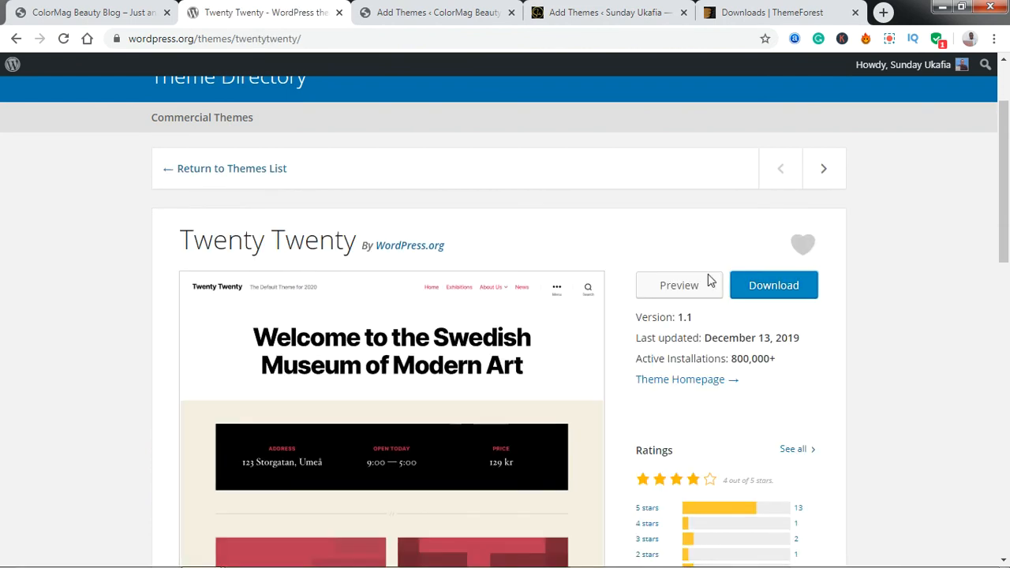
left_click(800, 245)
left_click(800, 246)
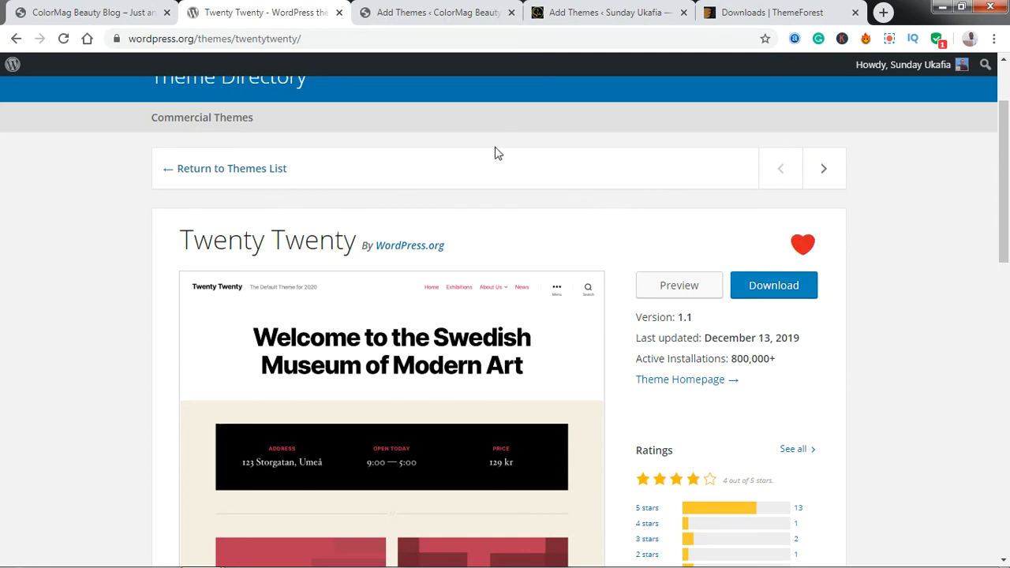
On the site's Add Themes page, enter the WordPress.org username and get that account's favorite themes
left_click(438, 9)
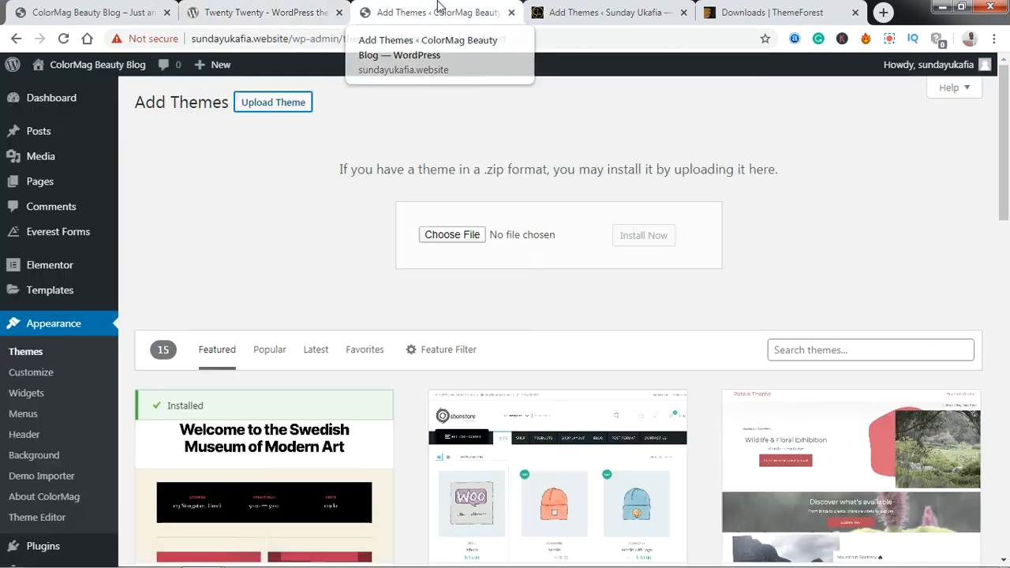
left_click(367, 354)
left_click(366, 428)
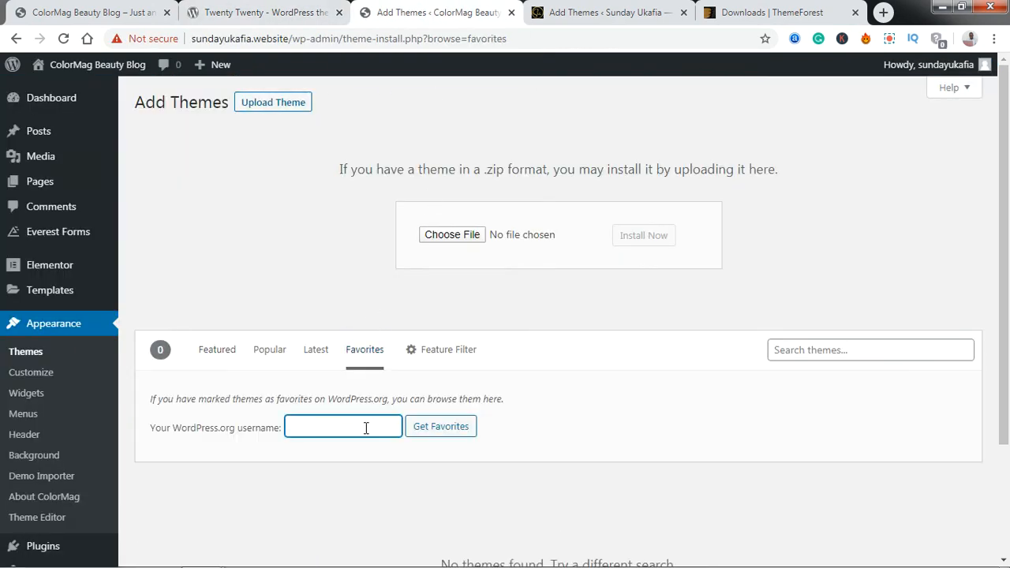
left_click(443, 431)
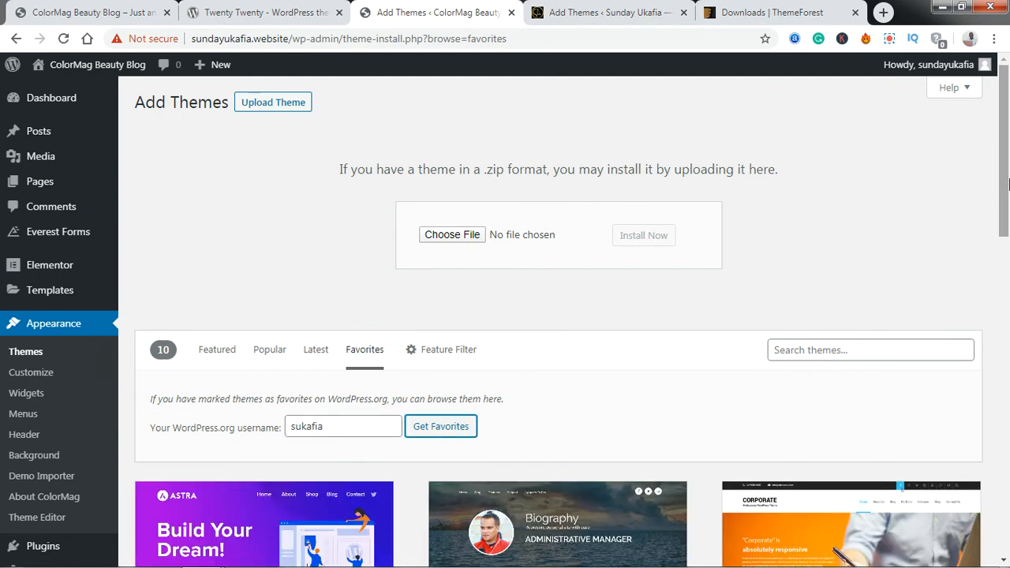
Look through the favorite themes for Twenty Twenty and return to its WordPress.org theme page
scroll(1008, 313, "down", 5)
scroll(1008, 313, "down", 4)
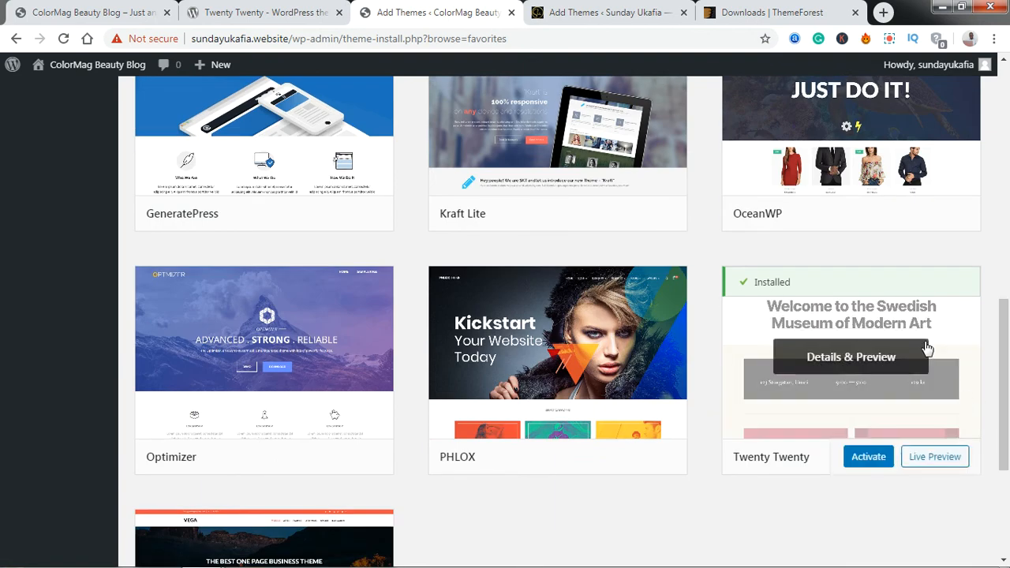
left_click_drag(1003, 379, 1003, 150)
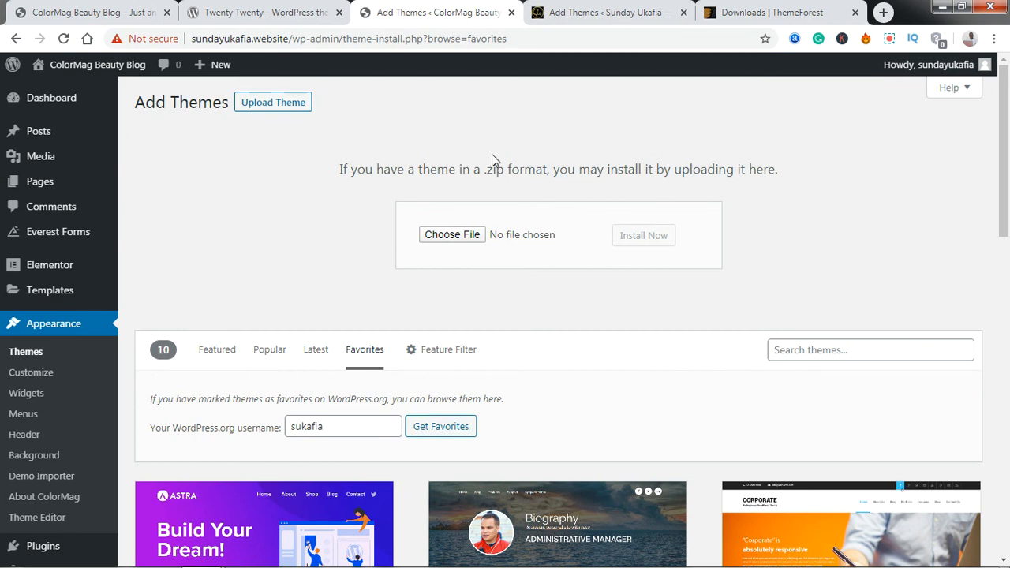
left_click(274, 10)
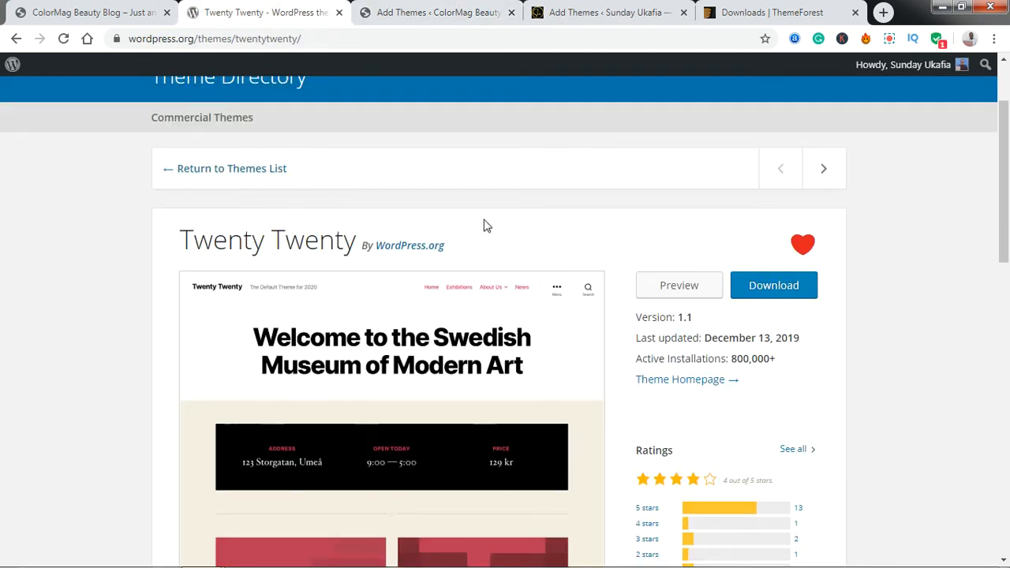
Return to the WordPress.org featured themes list and open the Petals theme's details
left_click(273, 171)
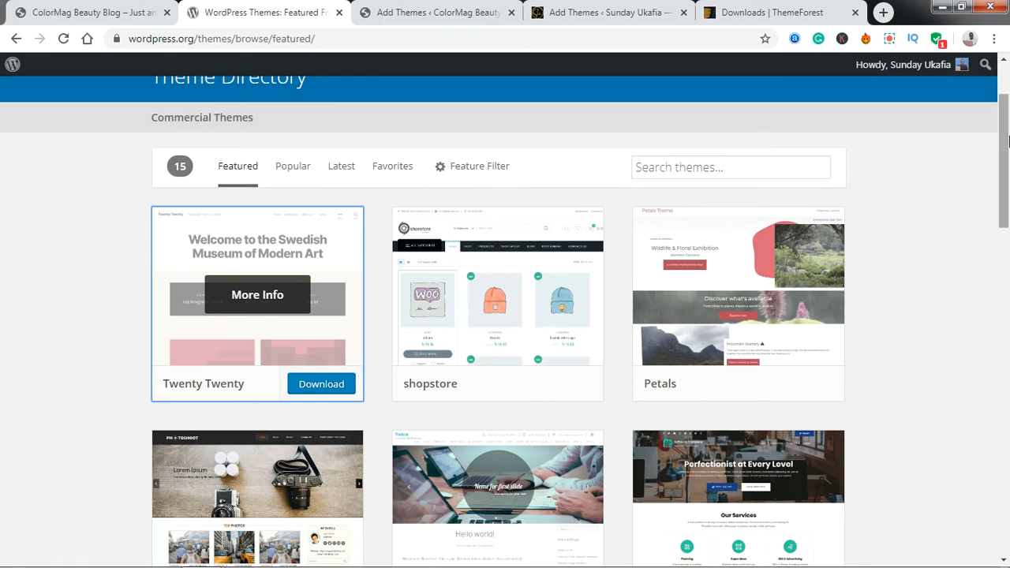
scroll(1005, 118, "up", 2)
scroll(1006, 115, "down", 2)
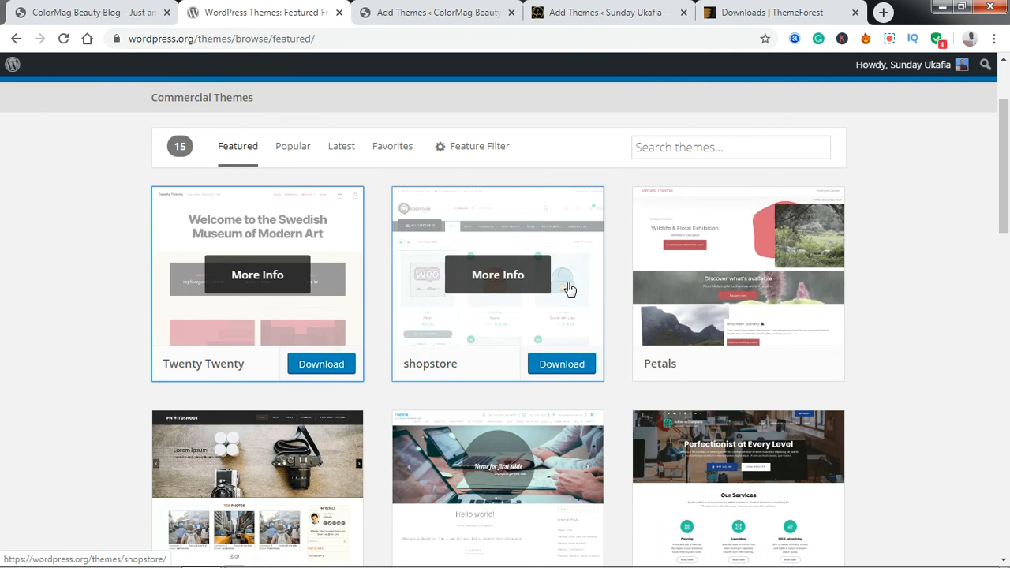
scroll(757, 190, "down", 1)
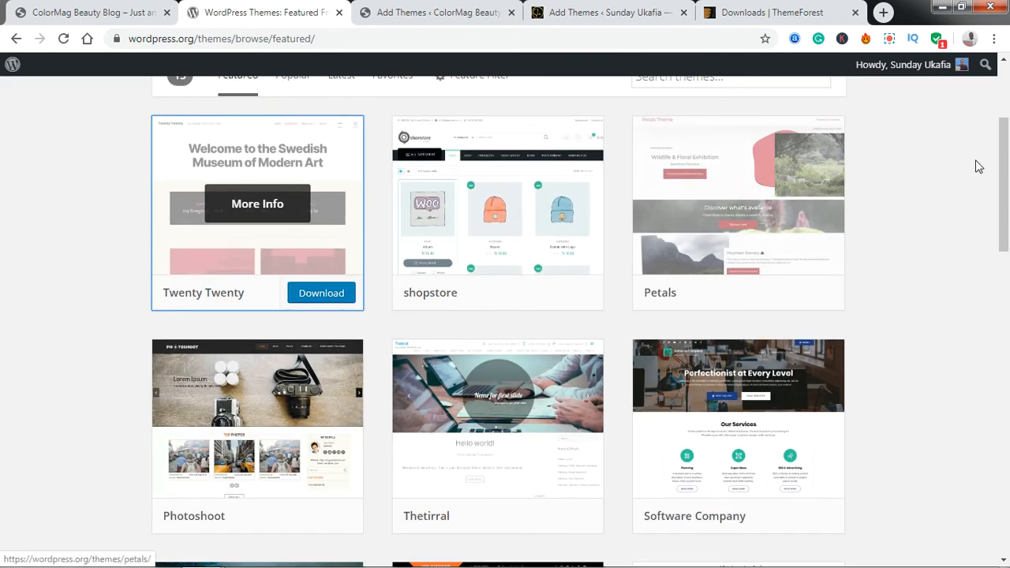
left_click(795, 178)
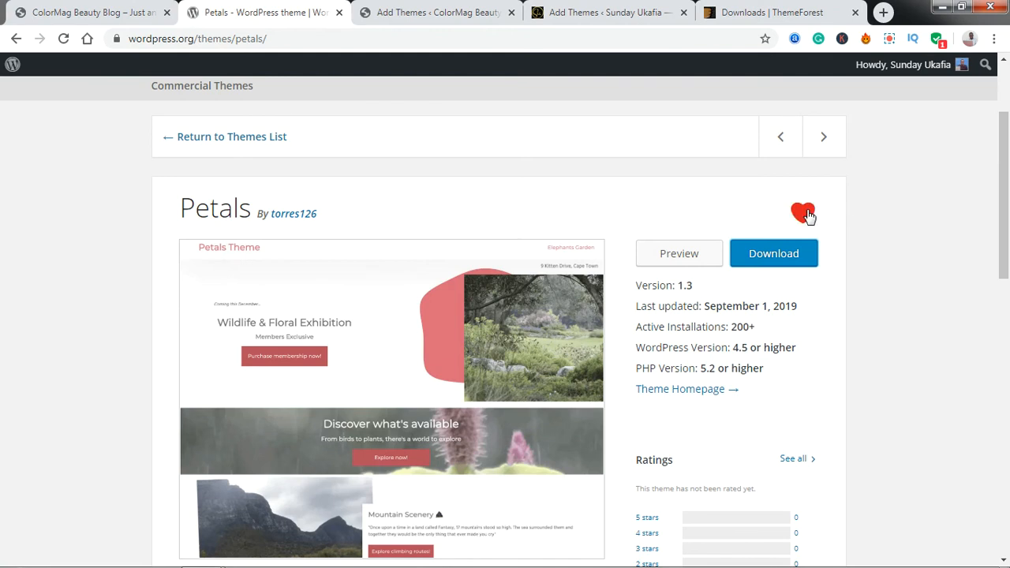
Download the Petals theme's zip file from its WordPress.org page
left_click(422, 9)
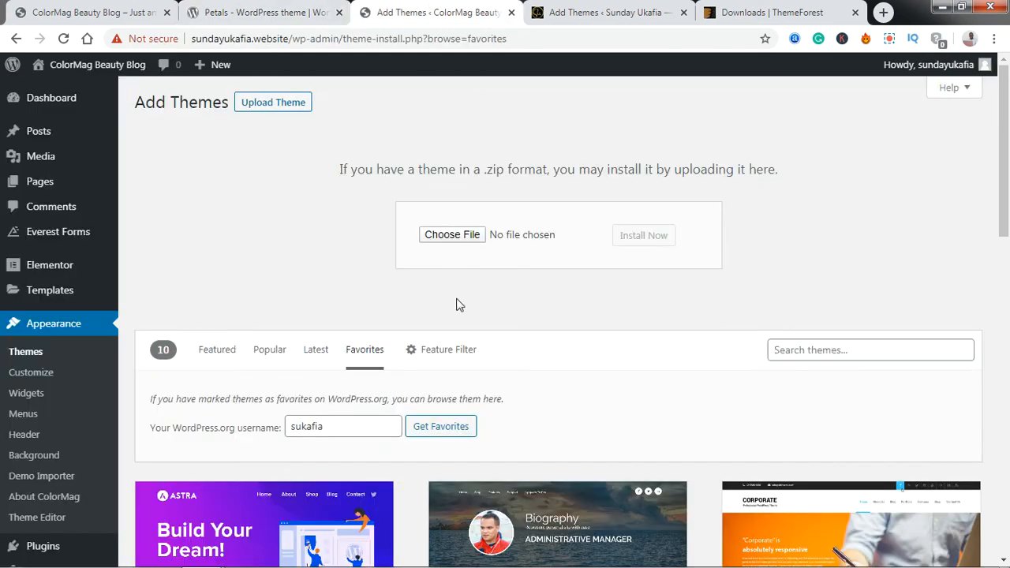
left_click(260, 10)
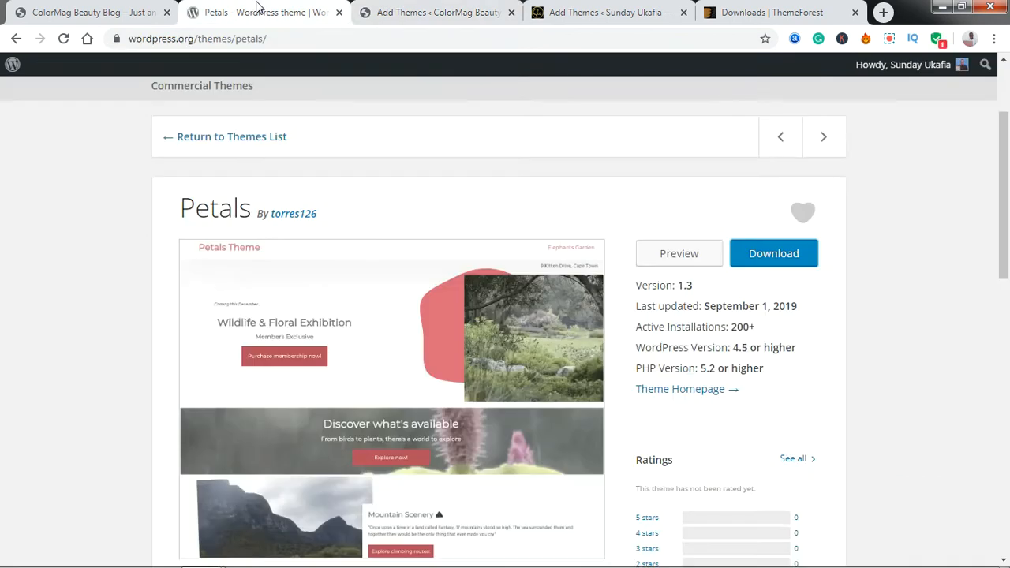
left_click_drag(1003, 201, 1004, 177)
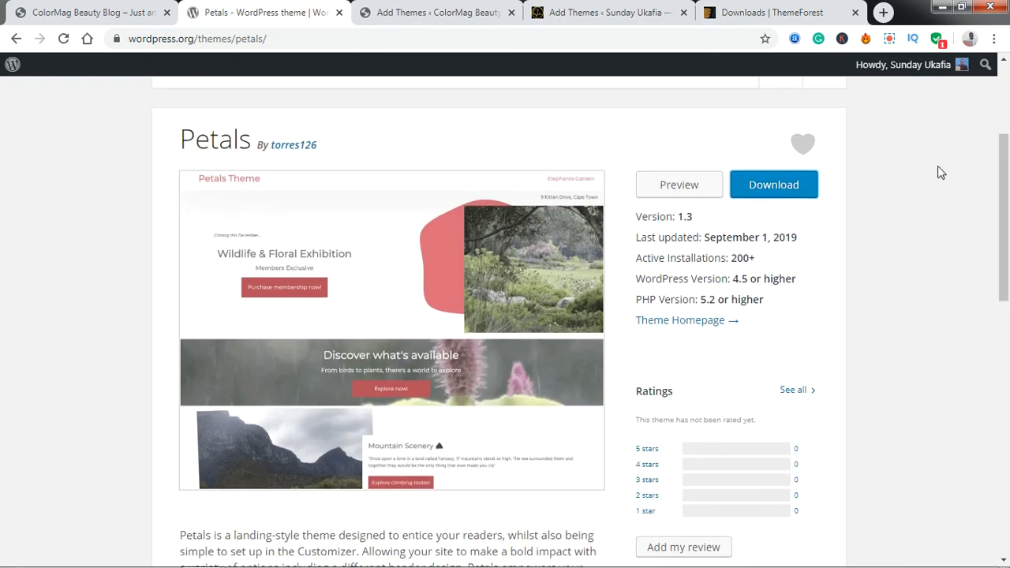
left_click(763, 195)
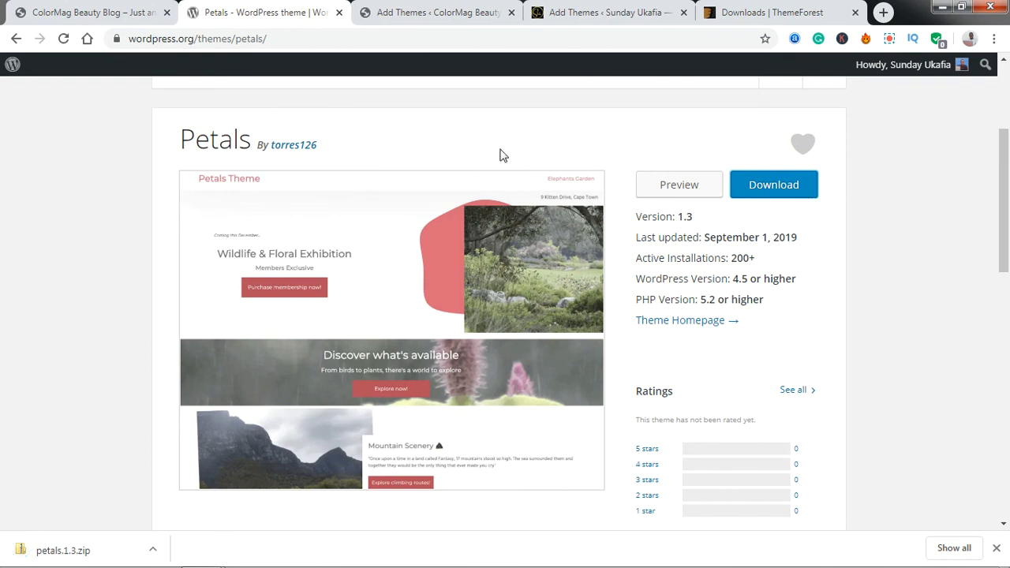
Try to install the Petals theme on the ColorMag Beauty Blog site by uploading petals.1.3.zip from Downloads
left_click(408, 7)
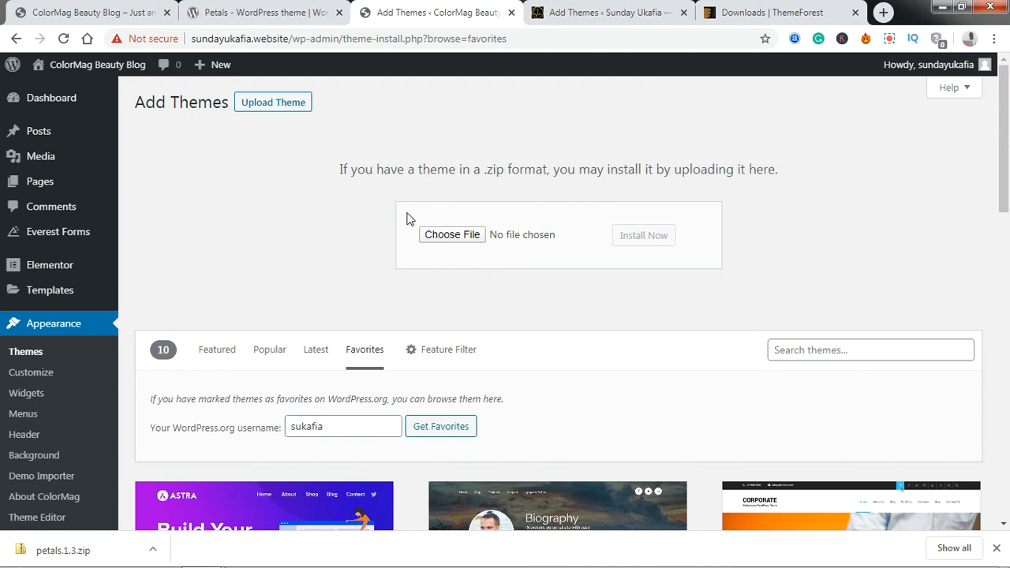
left_click(268, 104)
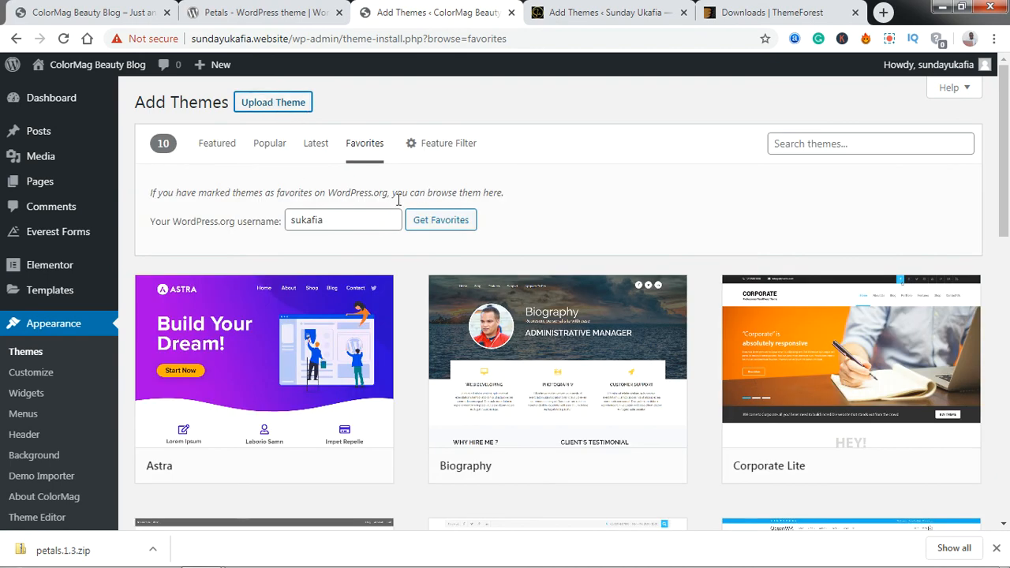
left_click(209, 143)
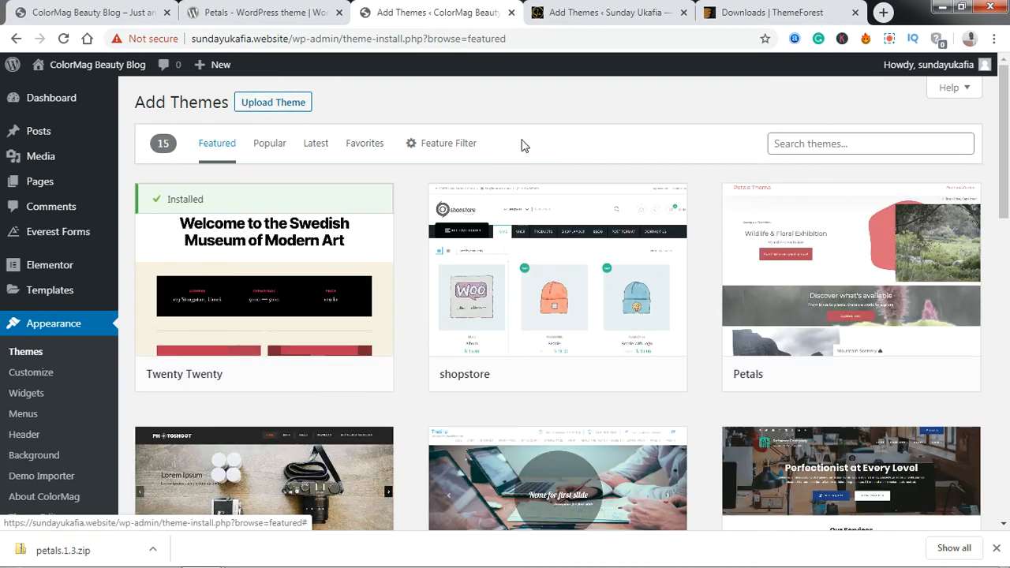
left_click(284, 106)
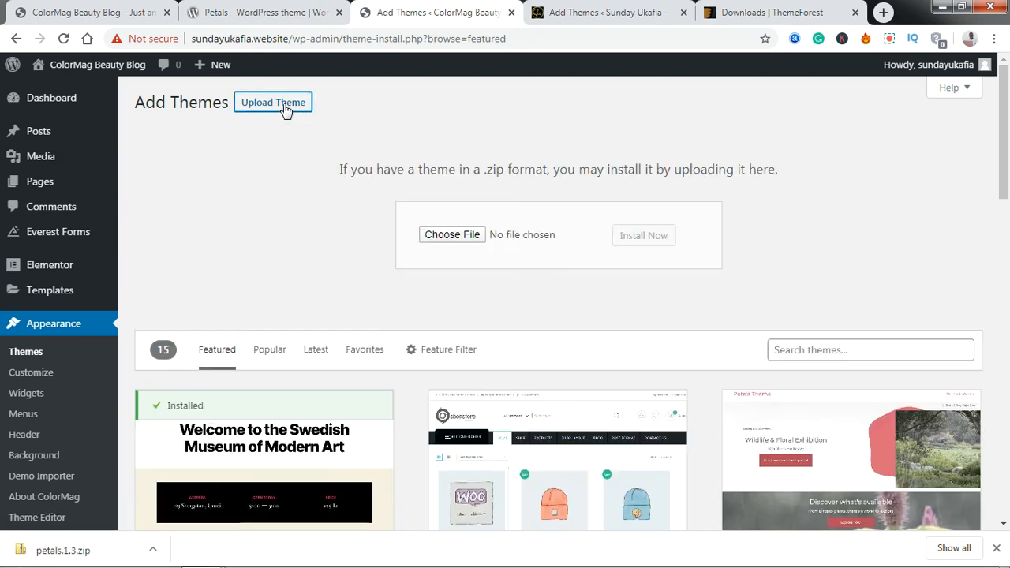
left_click(453, 235)
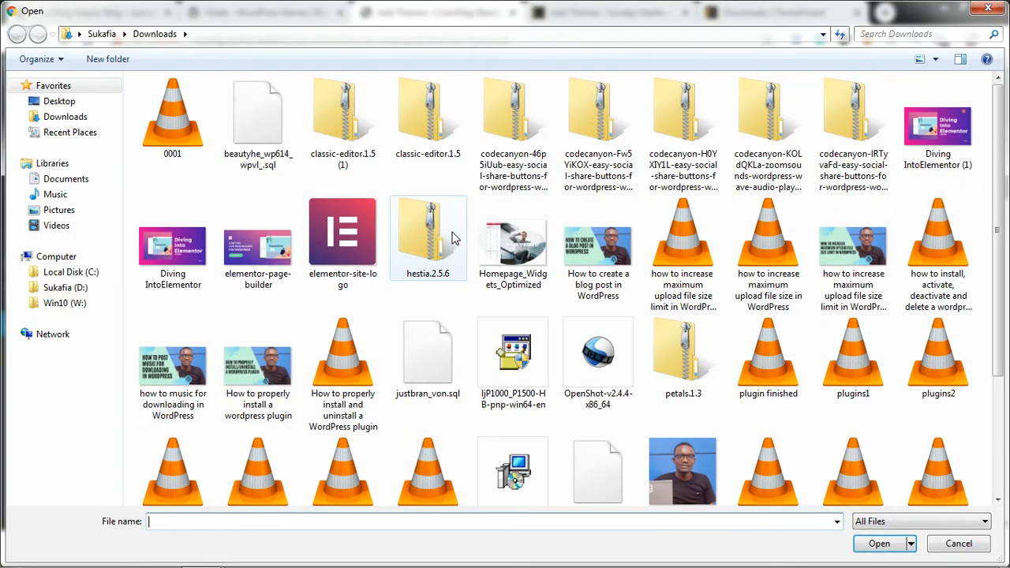
double_click(683, 361)
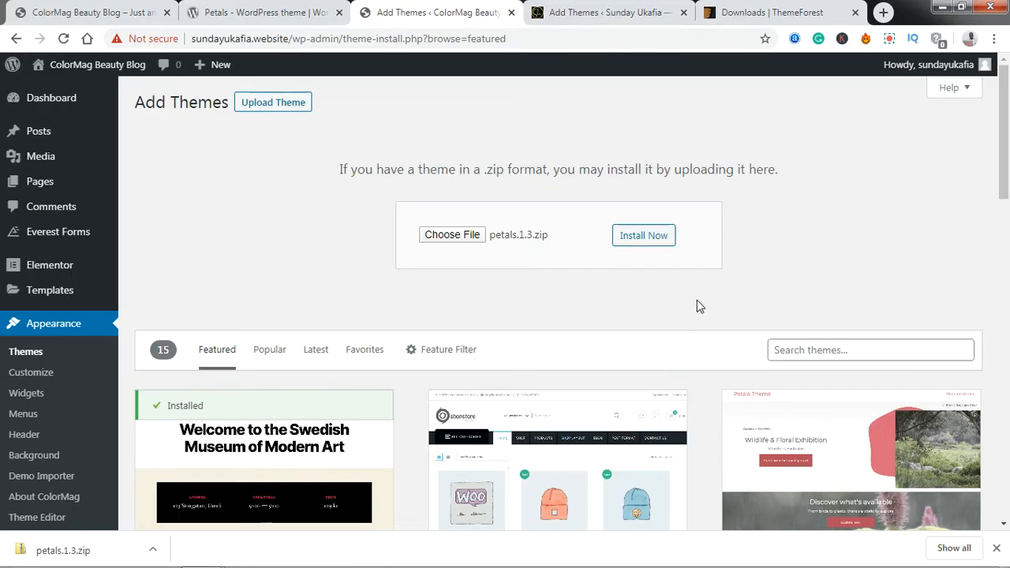
left_click(649, 245)
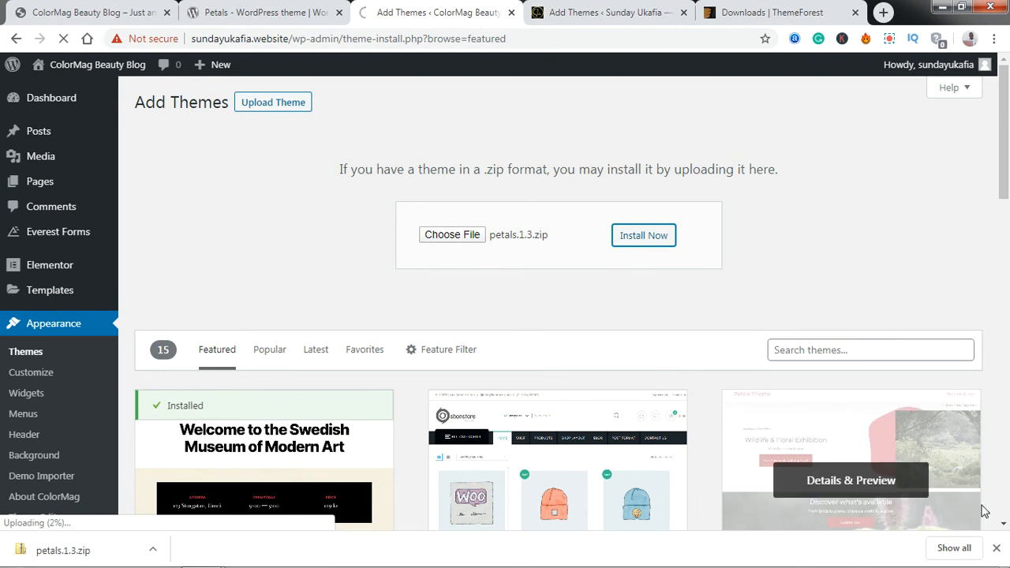
left_click(998, 550)
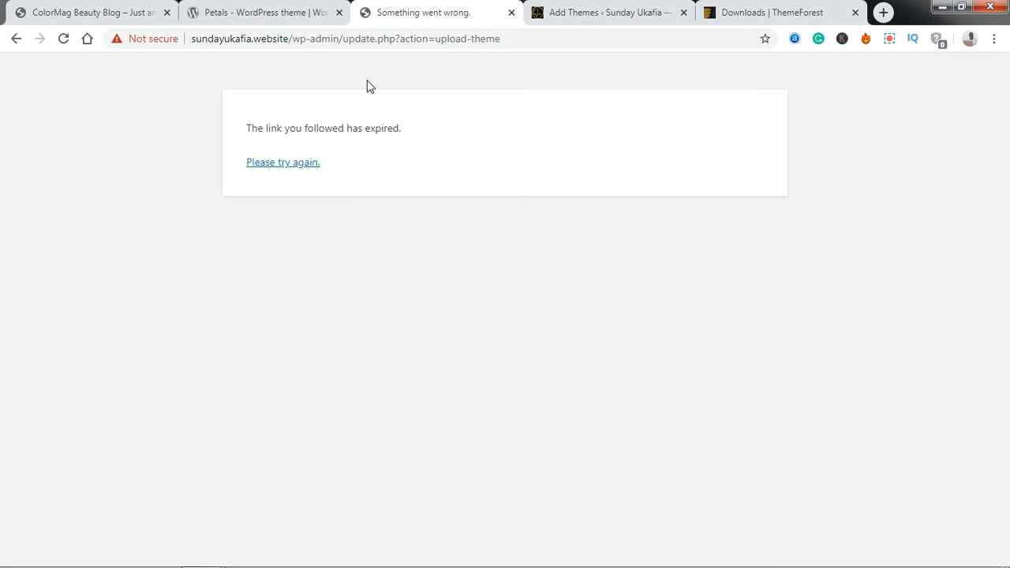
left_click_drag(296, 47, 546, 48)
key("BackSpace")
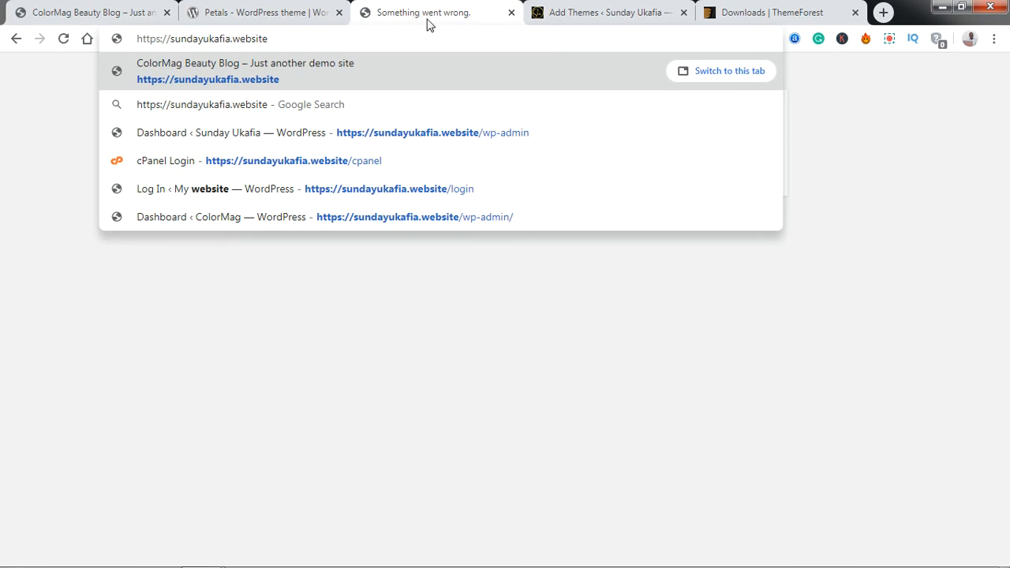
left_click(534, 248)
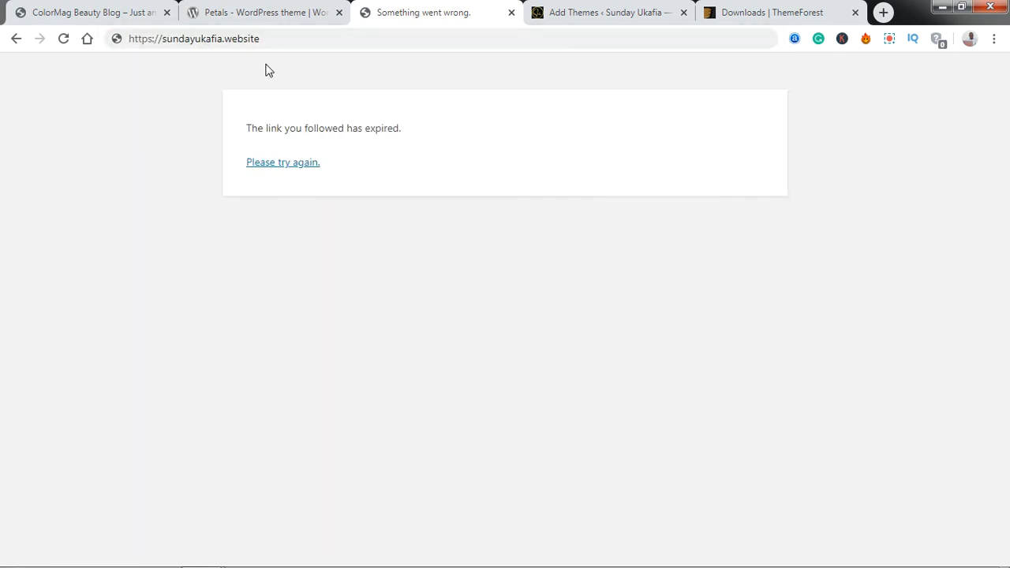
On the other WordPress site's Add Themes page, upload and install petals.1.3.zip from Downloads, and activate the Petals theme
left_click(610, 5)
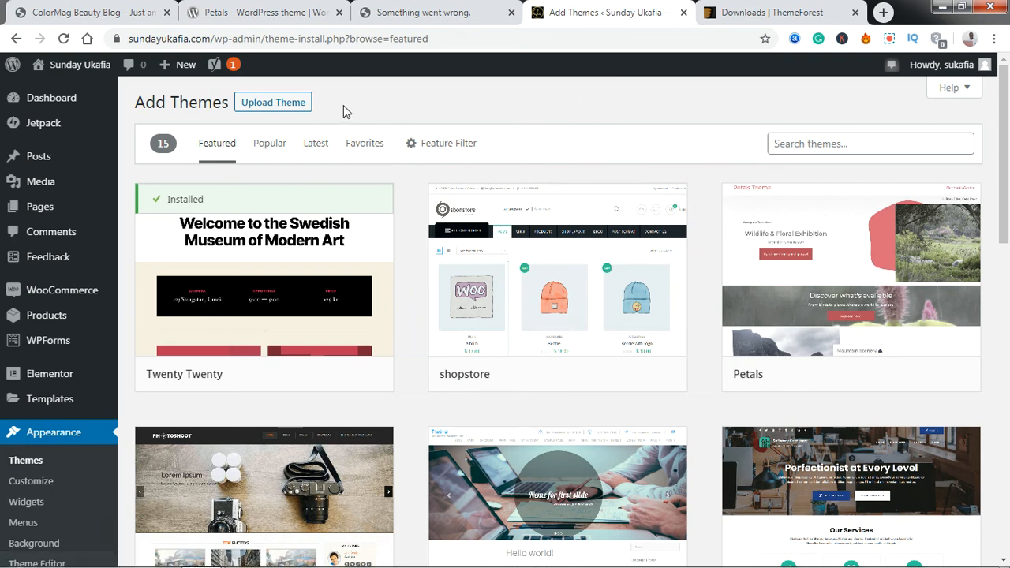
left_click(272, 102)
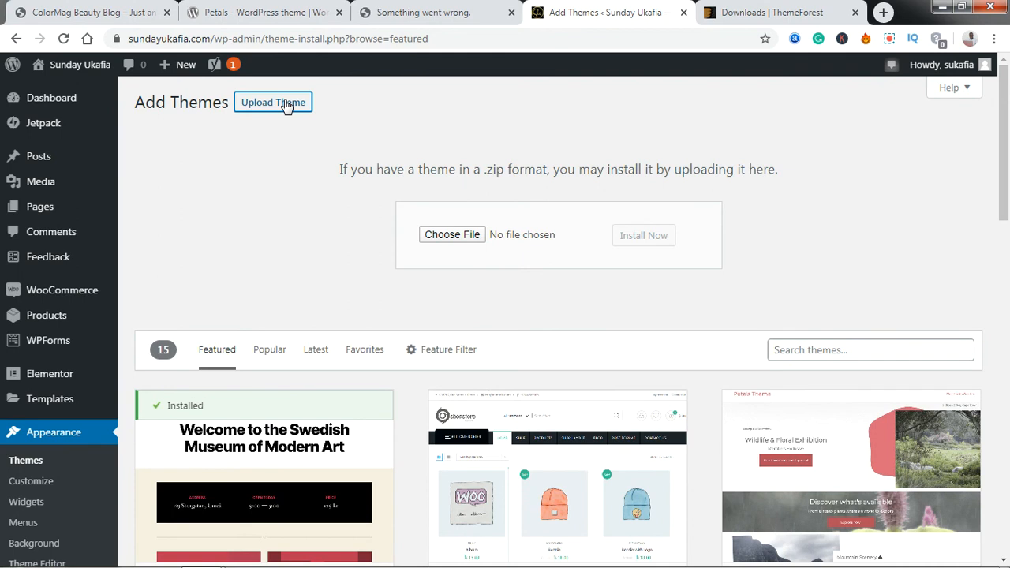
left_click(459, 235)
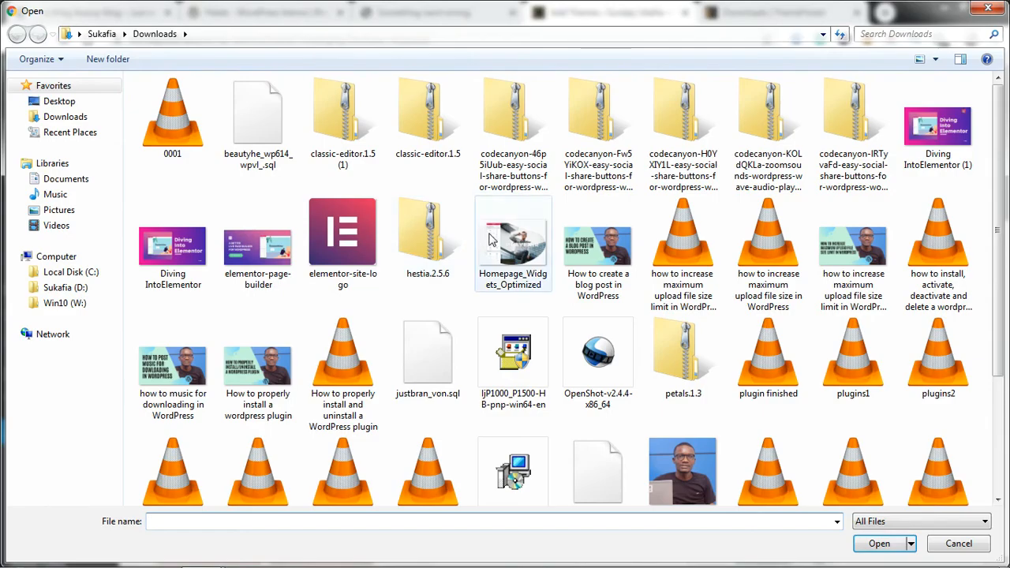
double_click(682, 349)
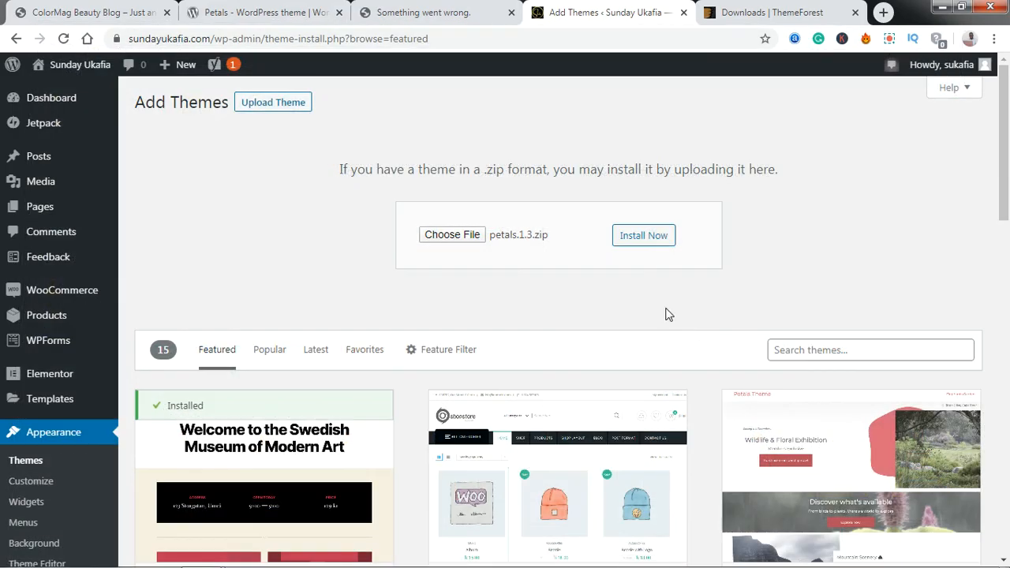
left_click(641, 240)
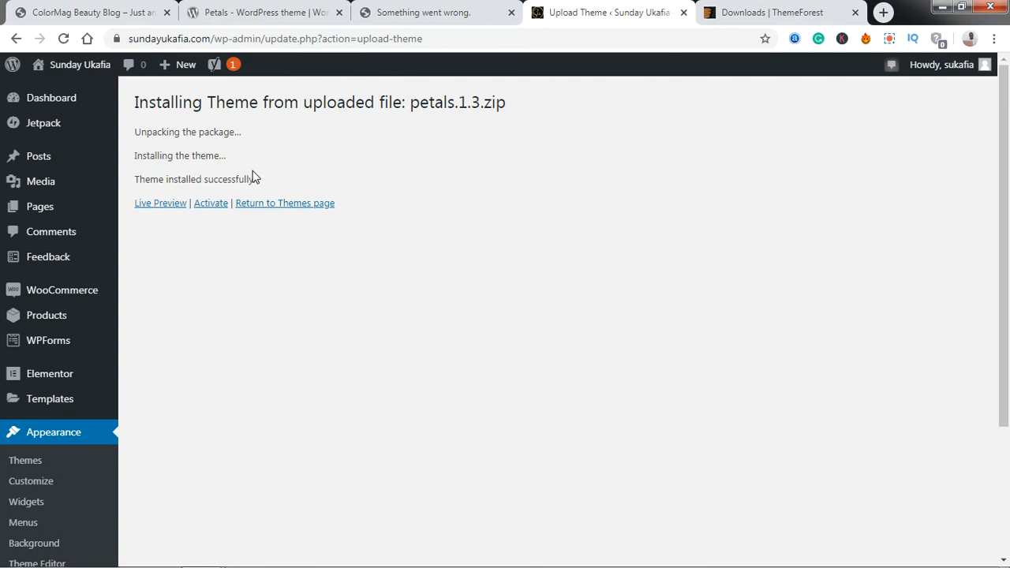
left_click(211, 205)
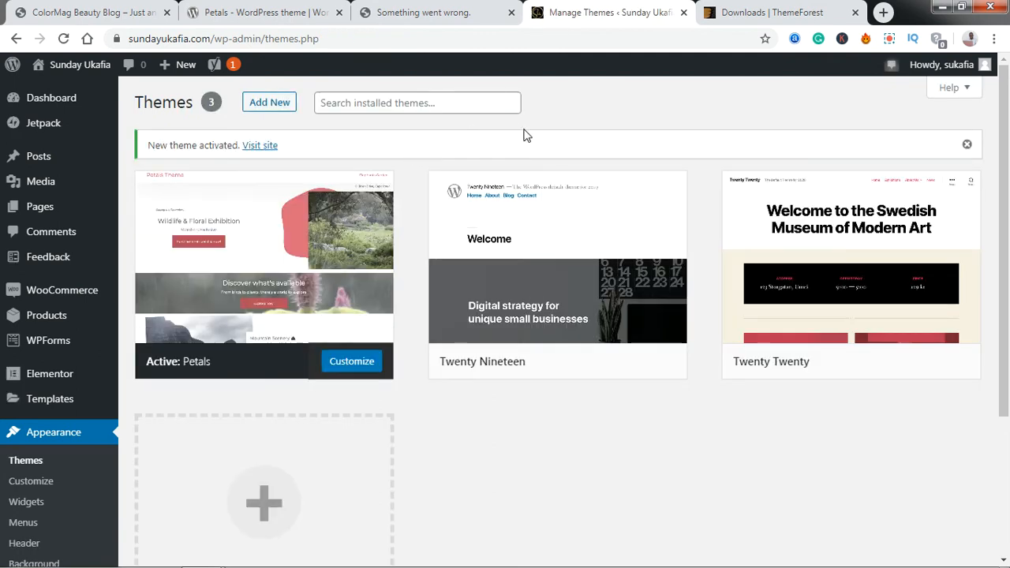
mouse_move(1008, 212)
left_mouse_down()
mouse_move(1008, 306)
mouse_move(1008, 223)
left_mouse_up()
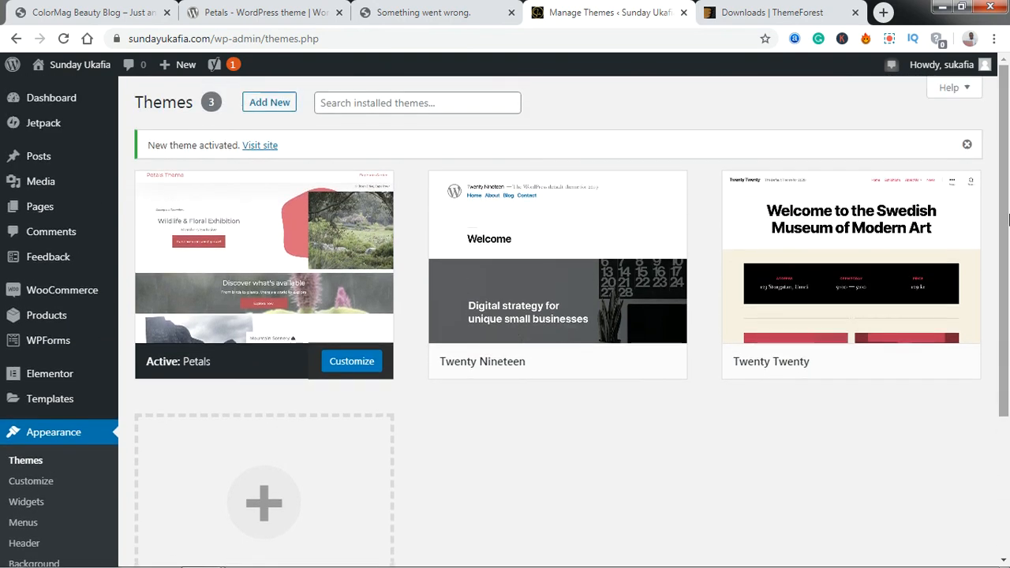
On the ThemeForest downloads page, show the download options for the Zox News theme
left_click(774, 12)
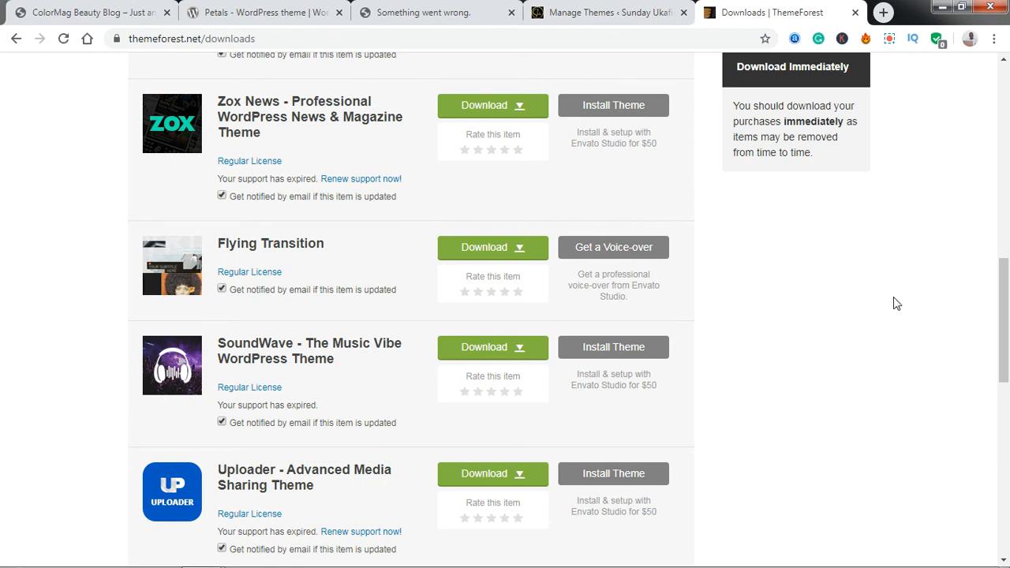
left_click_drag(1004, 274, 1004, 277)
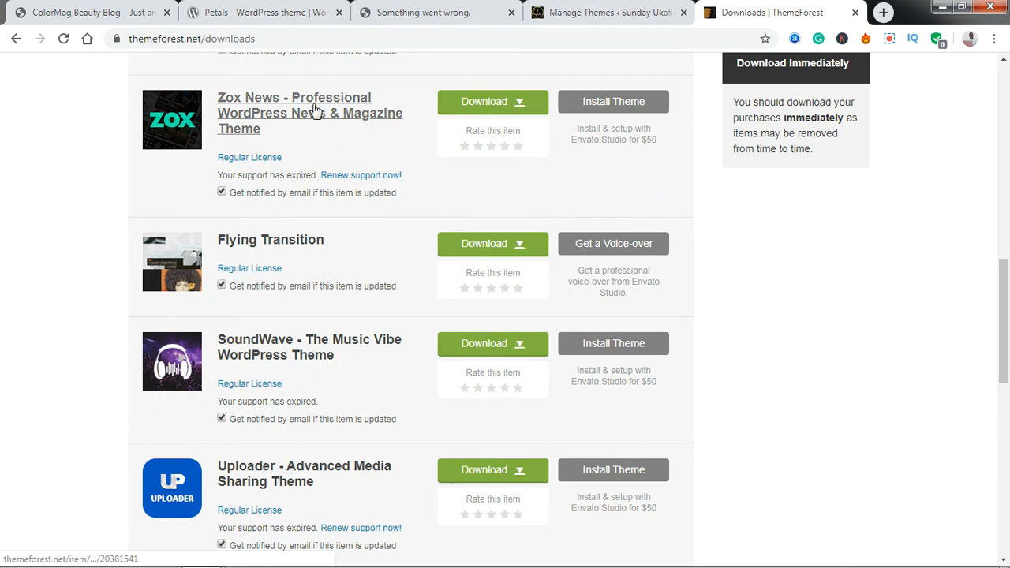
left_click(519, 103)
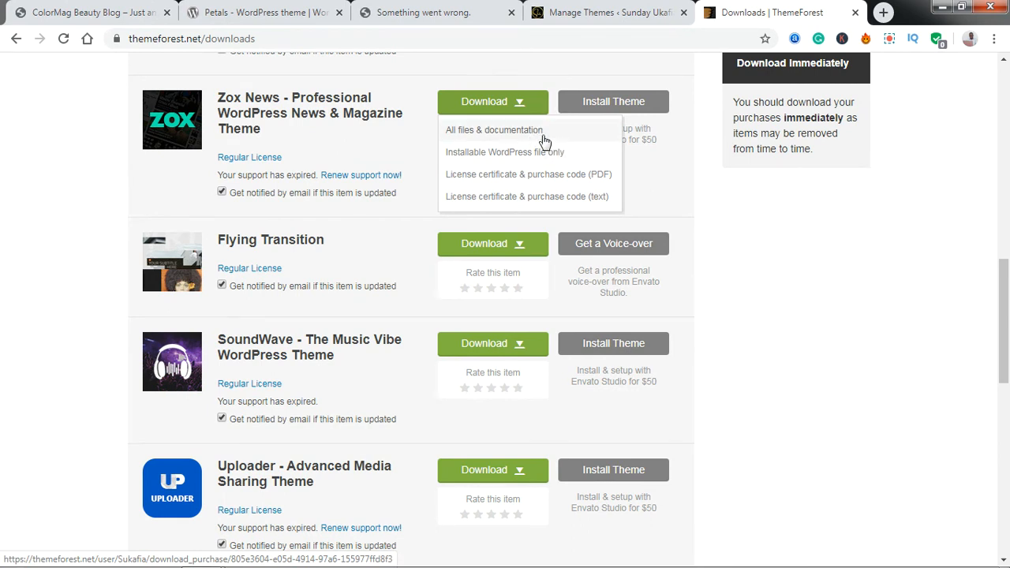
Return to the WordPress site with Petals active and open the theme upload form for adding a new theme
left_click(585, 9)
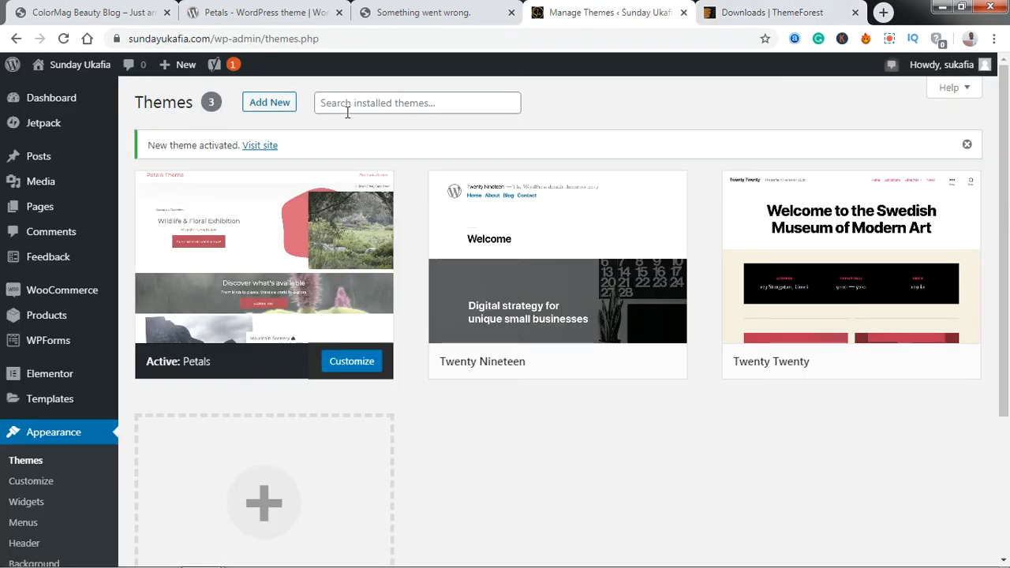
left_click(282, 111)
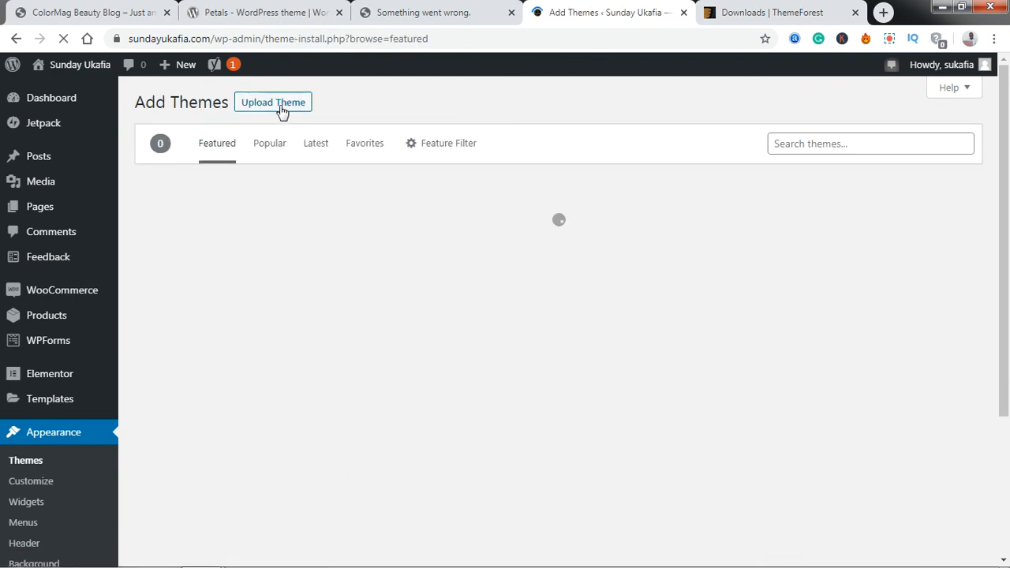
left_click(286, 109)
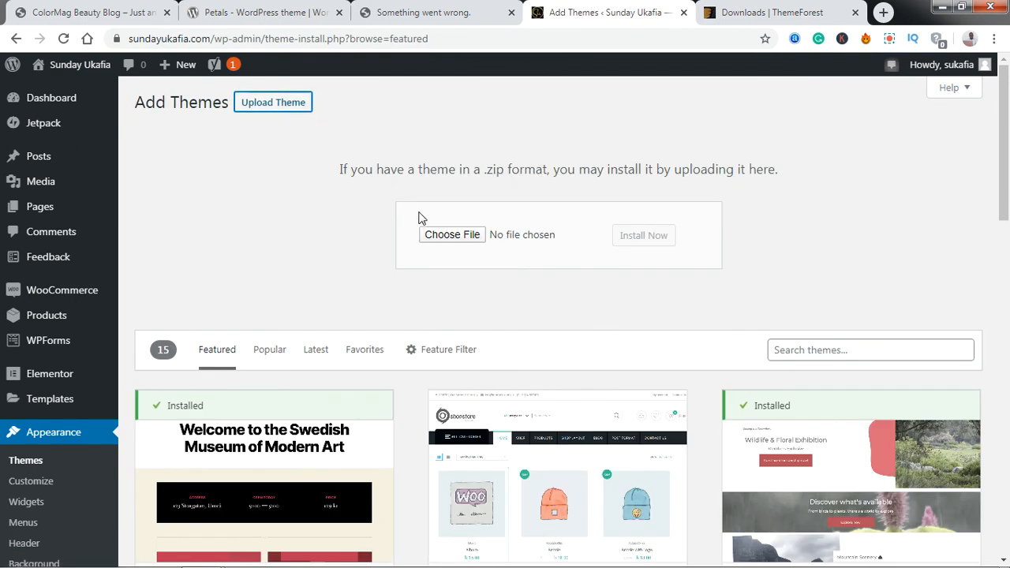
triple_click(589, 167)
double_click(568, 168)
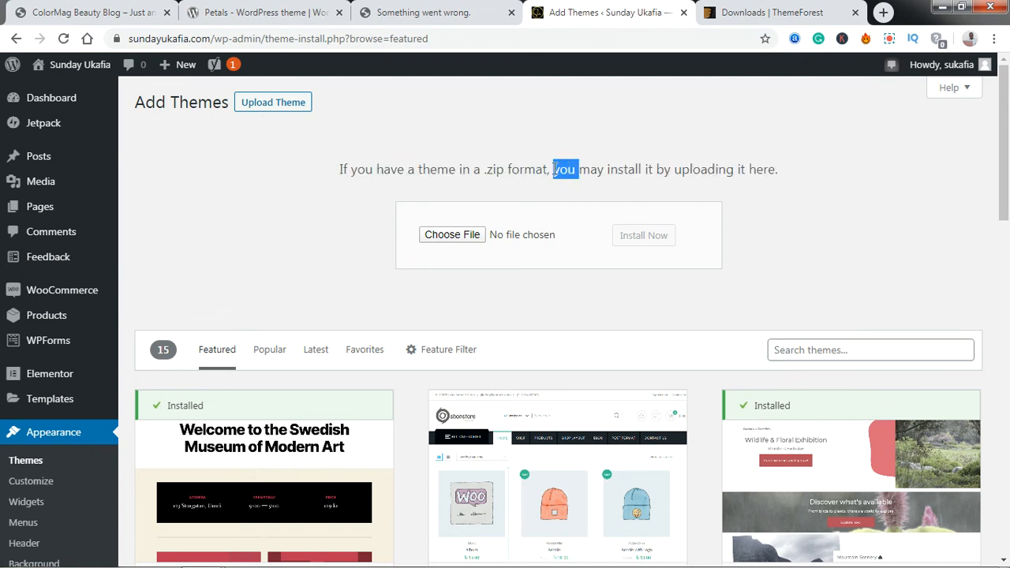
left_click(554, 168)
triple_click(552, 168)
left_click(550, 159)
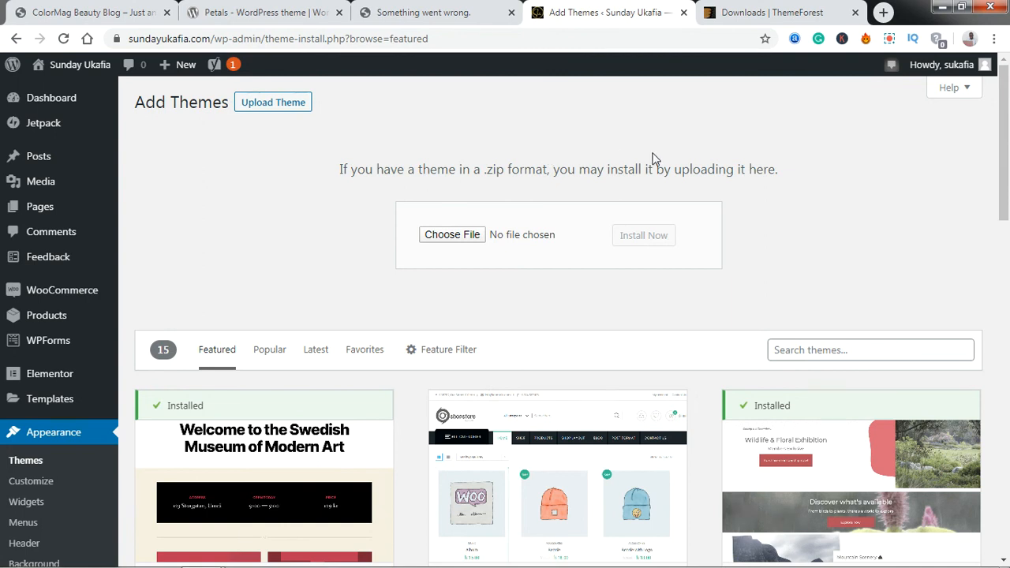
double_click(671, 169)
triple_click(671, 169)
left_click(735, 137)
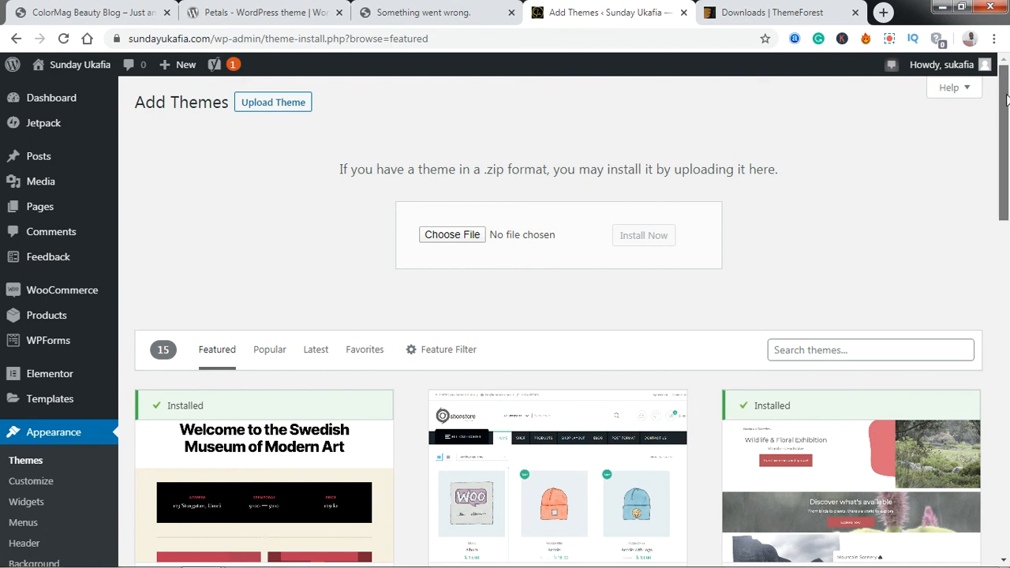
mouse_move(1006, 97)
left_mouse_down()
mouse_move(1006, 114)
mouse_move(1004, 84)
left_mouse_up()
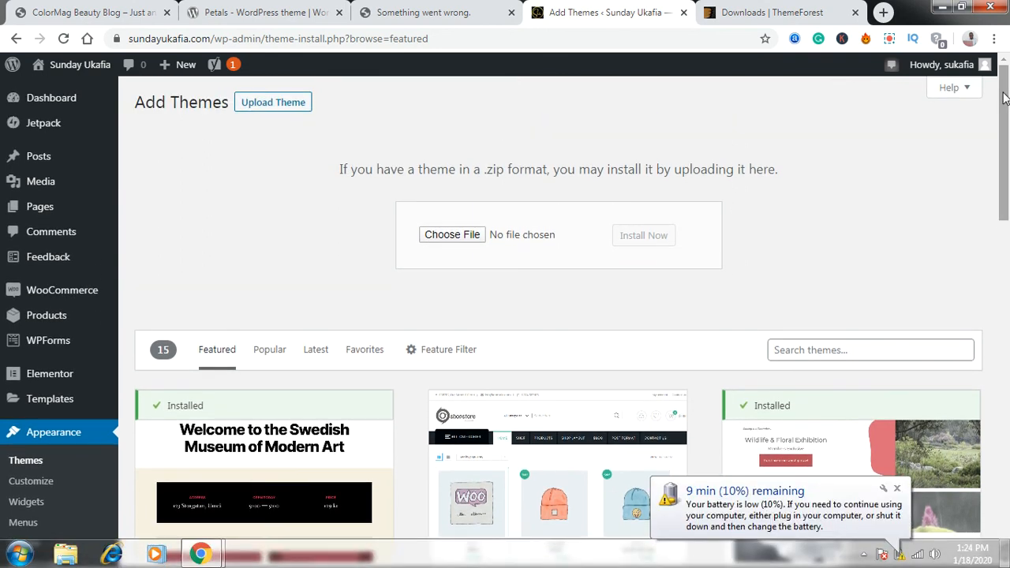
left_click(897, 488)
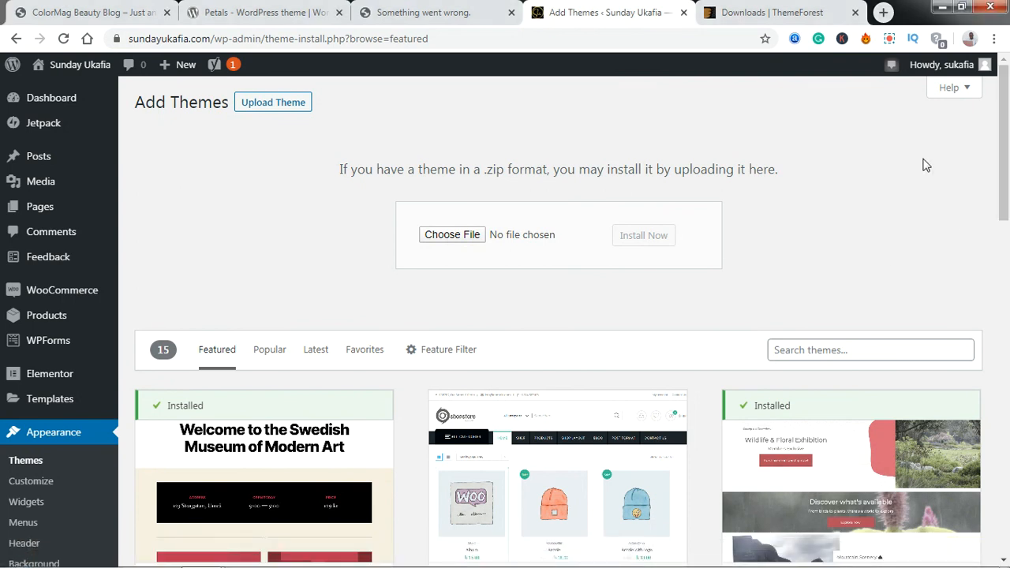
double_click(510, 172)
left_click(538, 150)
left_click(891, 41)
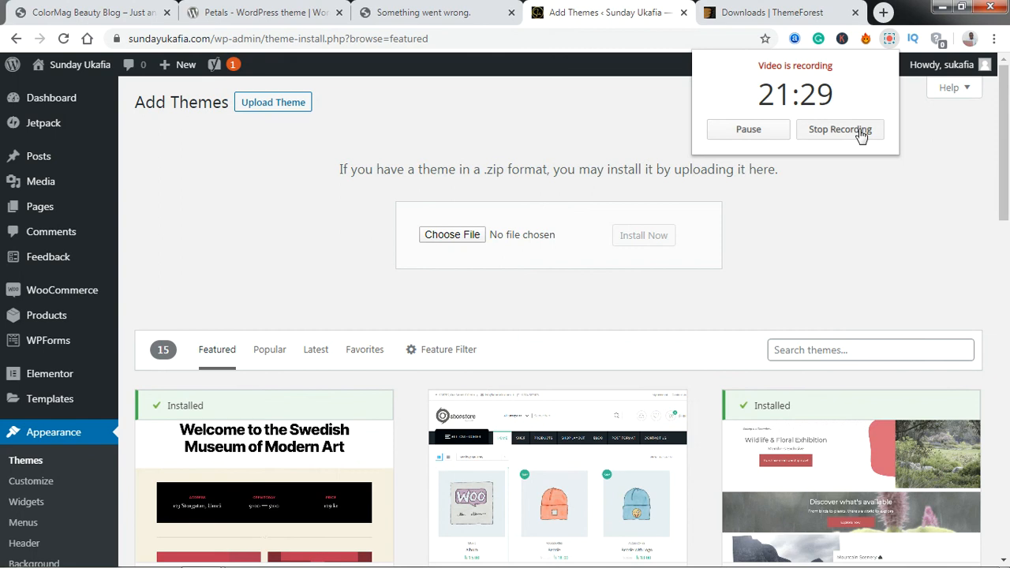